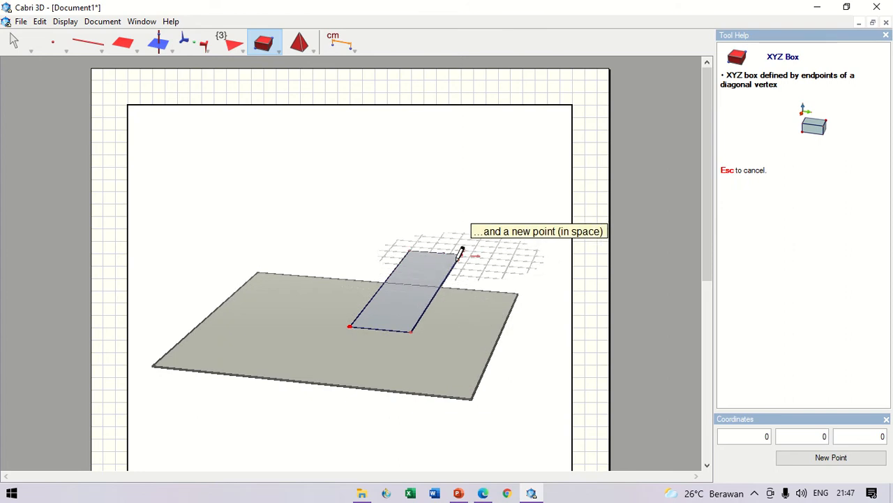
# Complete the XYZ box as a 6 cm cube standing on the base plane and make its faces see-through, leaving only the edges.
pyautogui.click(478, 233)
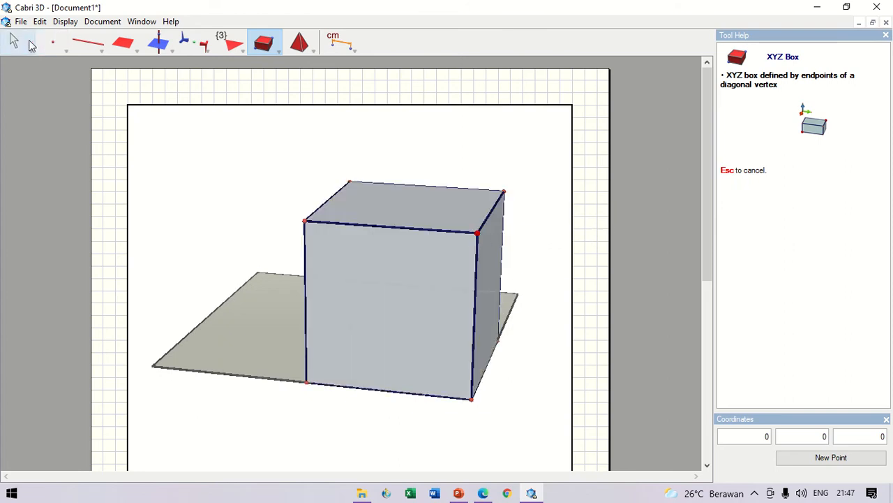
pyautogui.click(23, 42)
pyautogui.rightClick(382, 267)
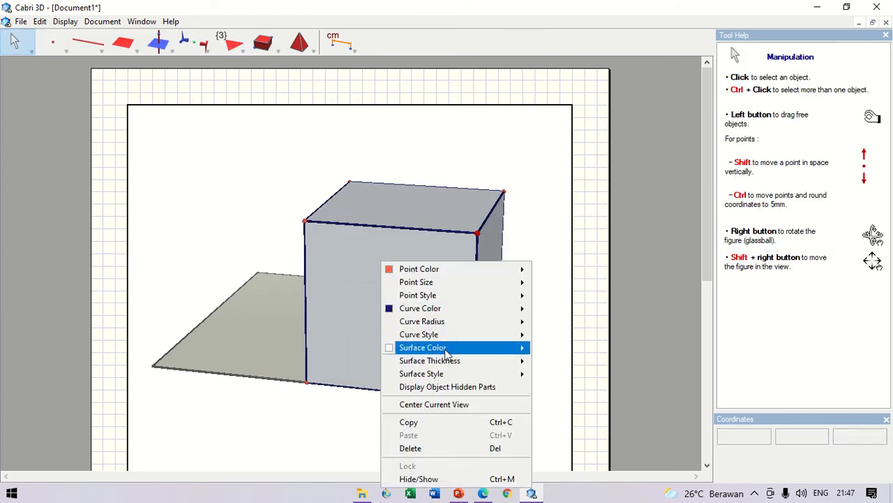
pyautogui.moveTo(516, 373)
pyautogui.click(543, 381)
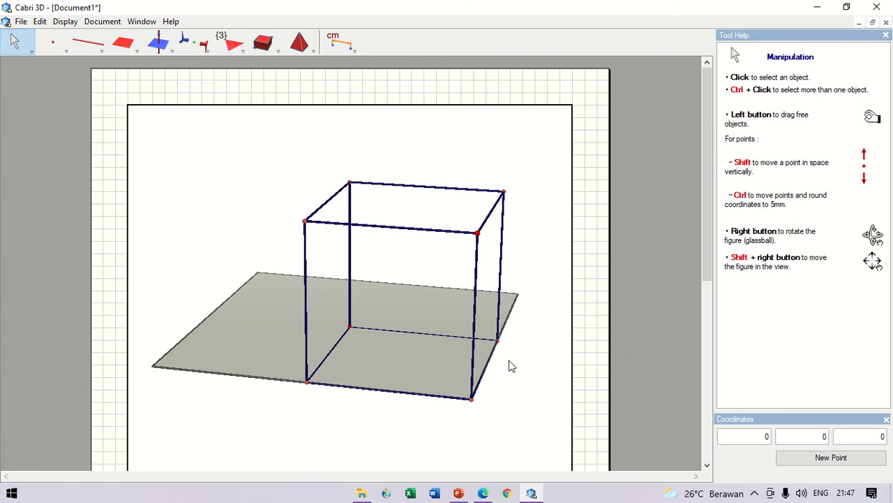
# Place points on all eight vertices of the cube, covering the bottom face and the top face.
pyautogui.click(52, 42)
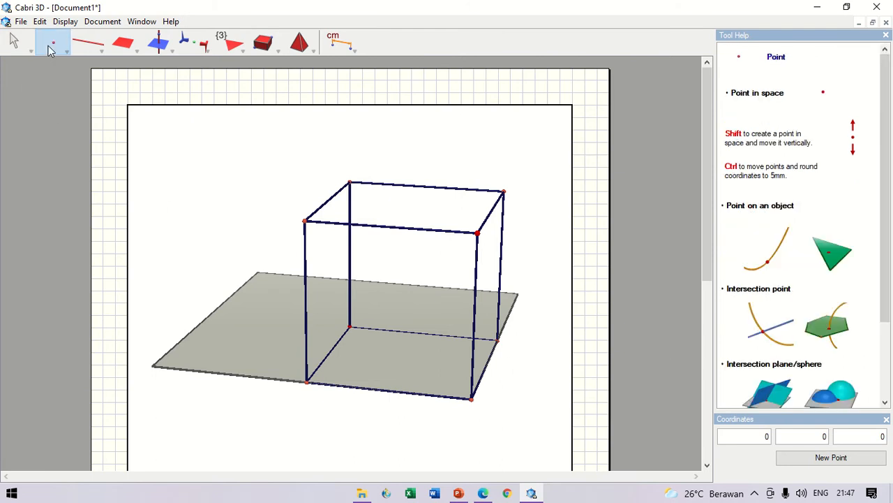
pyautogui.click(307, 381)
pyautogui.click(471, 399)
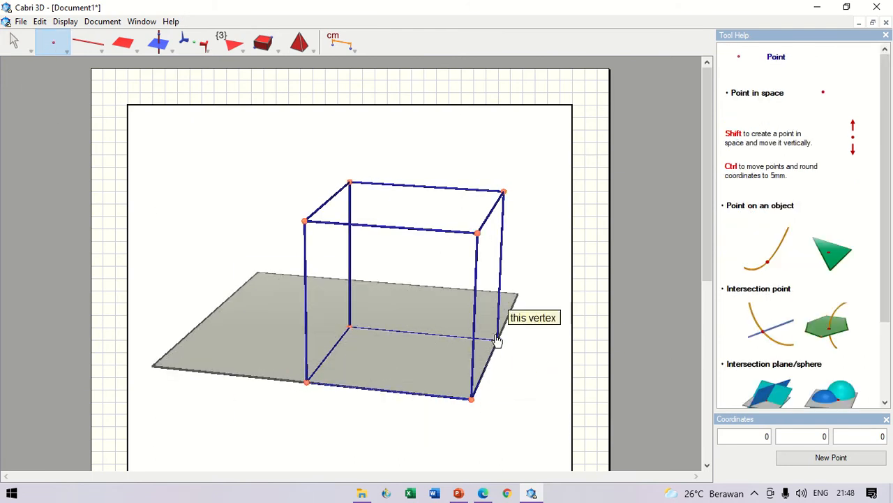
pyautogui.click(497, 341)
pyautogui.click(349, 326)
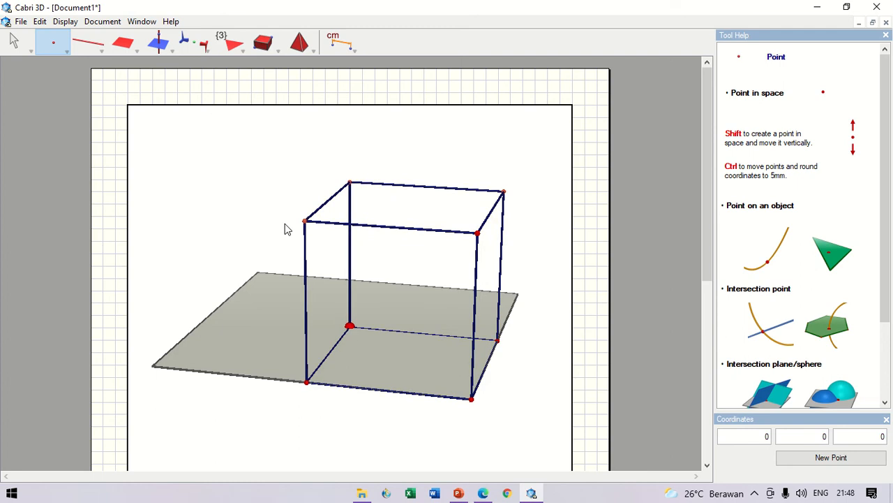
pyautogui.click(304, 222)
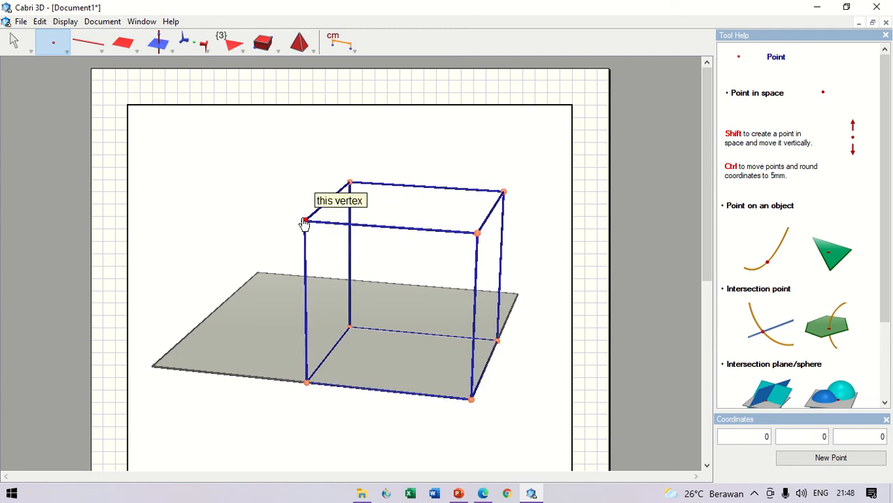
pyautogui.click(477, 234)
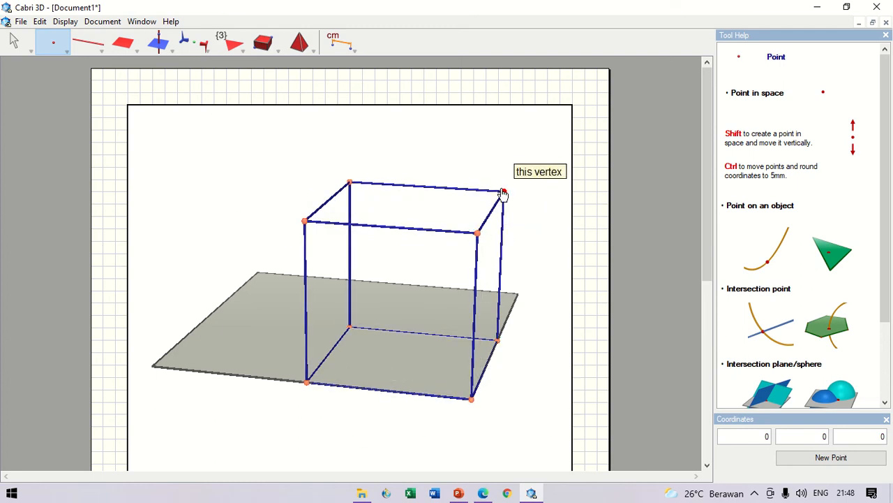
pyautogui.click(504, 191)
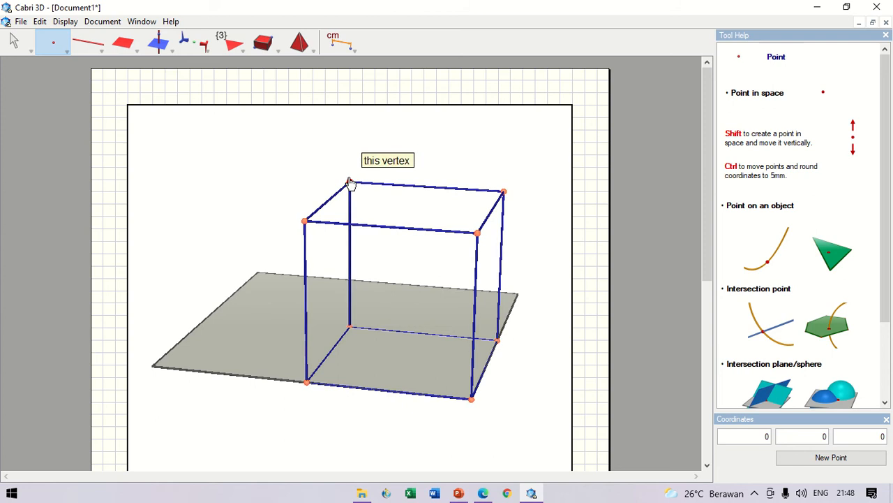
pyautogui.click(349, 182)
# Label the front-right vertex of the cube's bottom face B and the back-right vertex C.
pyautogui.click(14, 41)
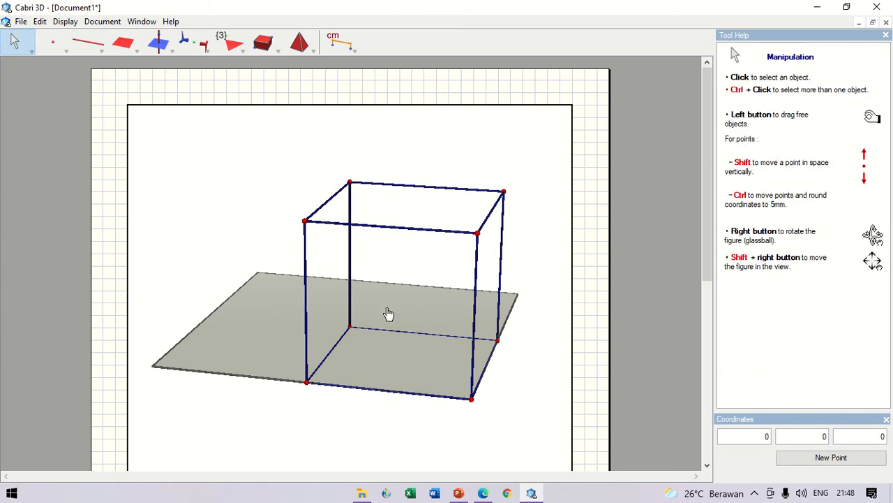
pyautogui.click(305, 383)
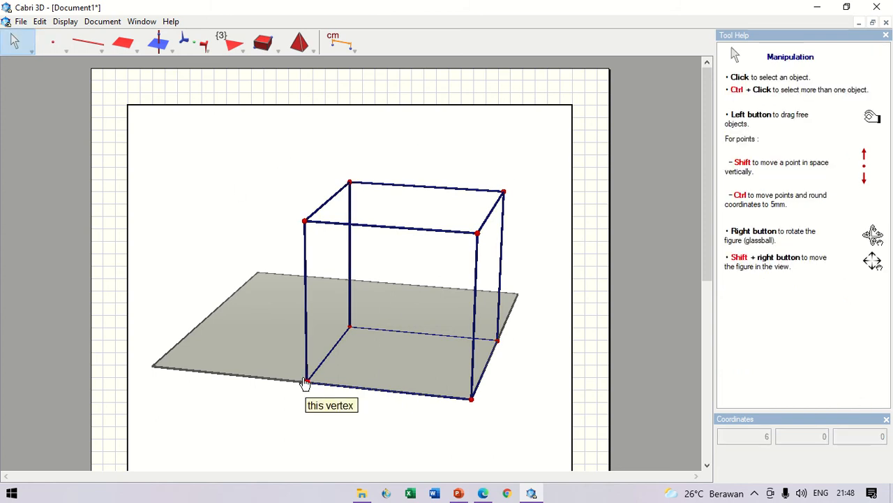
pyautogui.click(469, 398)
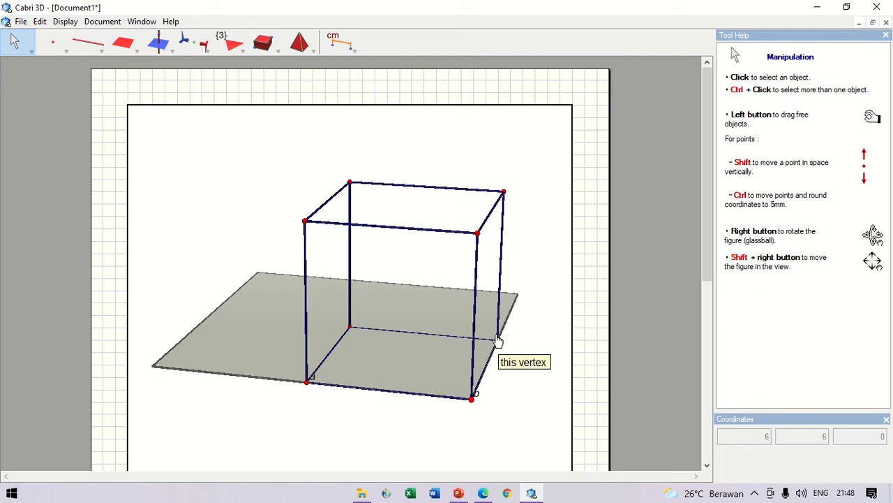
pyautogui.write('C')
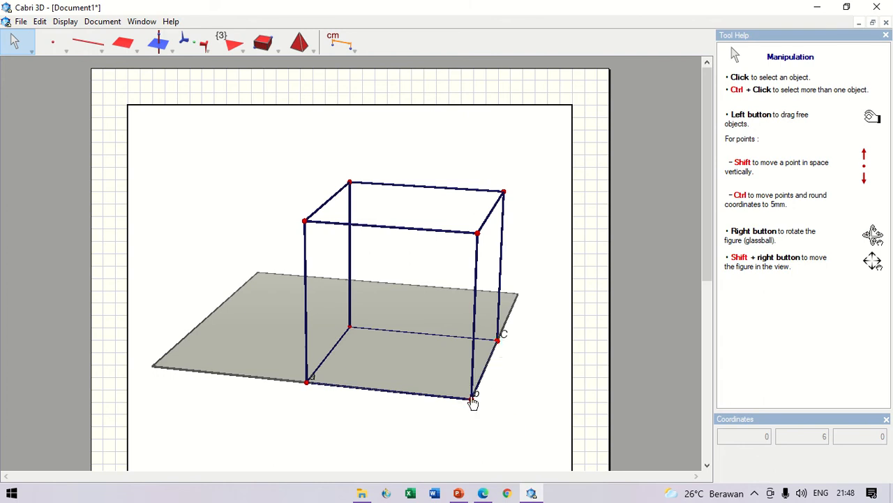
pyautogui.write('B')
pyautogui.press('BackSpace')
pyautogui.write('B')
# Place a new point on the front-left vertex of the cube's bottom face and label it A.
pyautogui.click(309, 381)
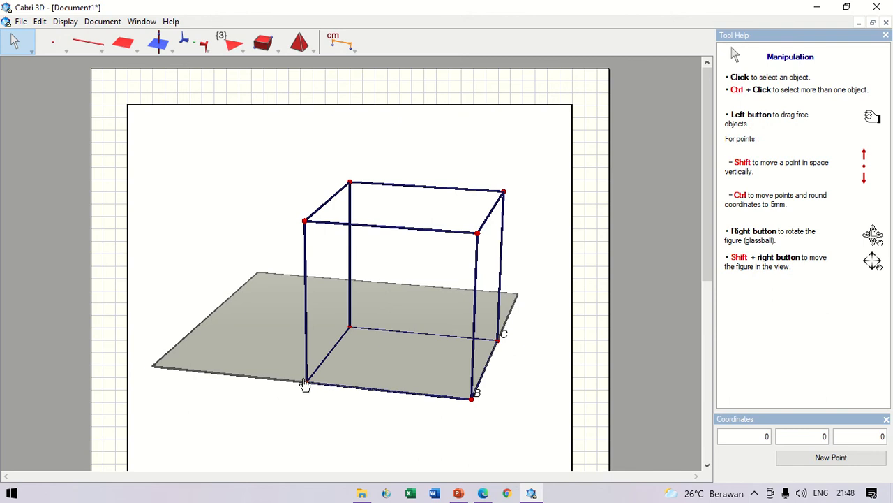
pyautogui.click(306, 383)
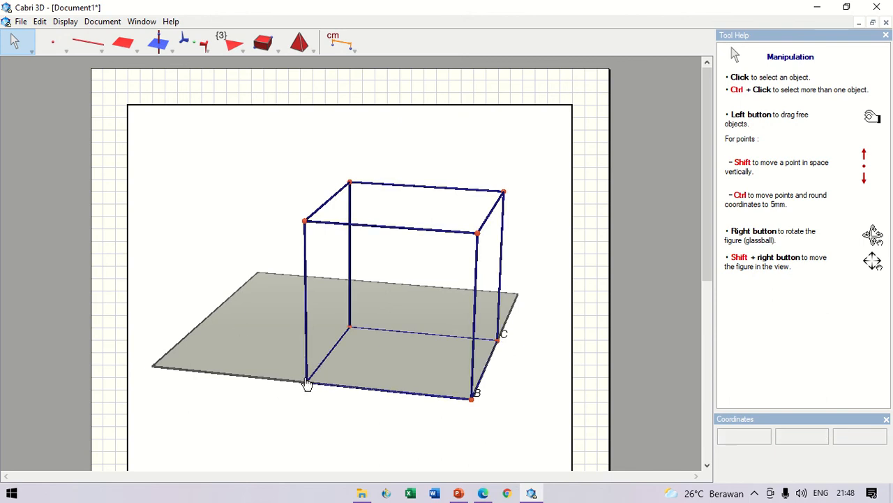
pyautogui.click(61, 45)
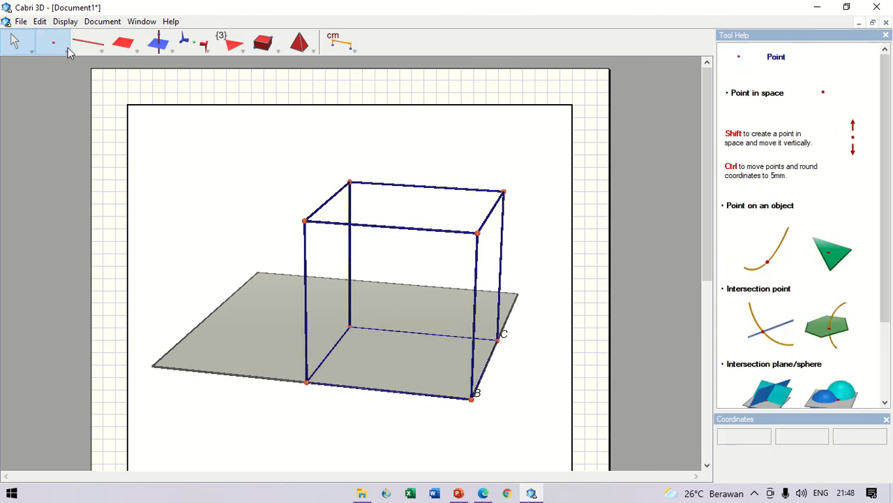
pyautogui.click(307, 381)
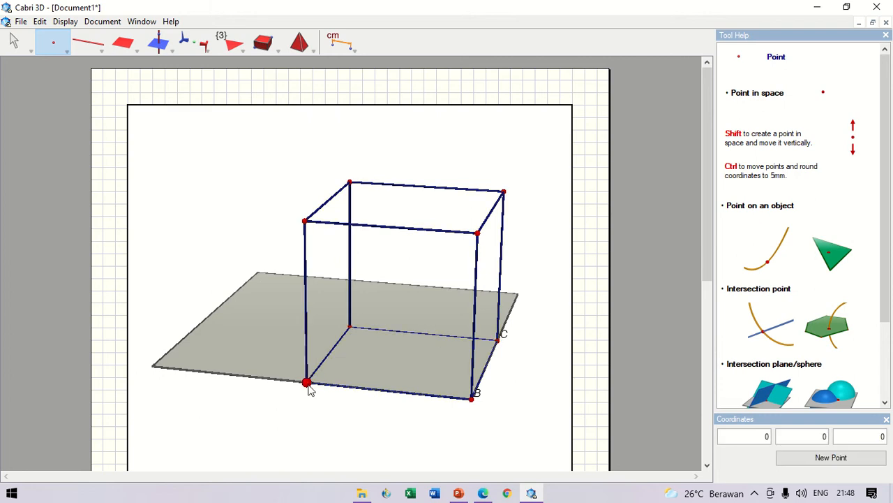
pyautogui.click(20, 48)
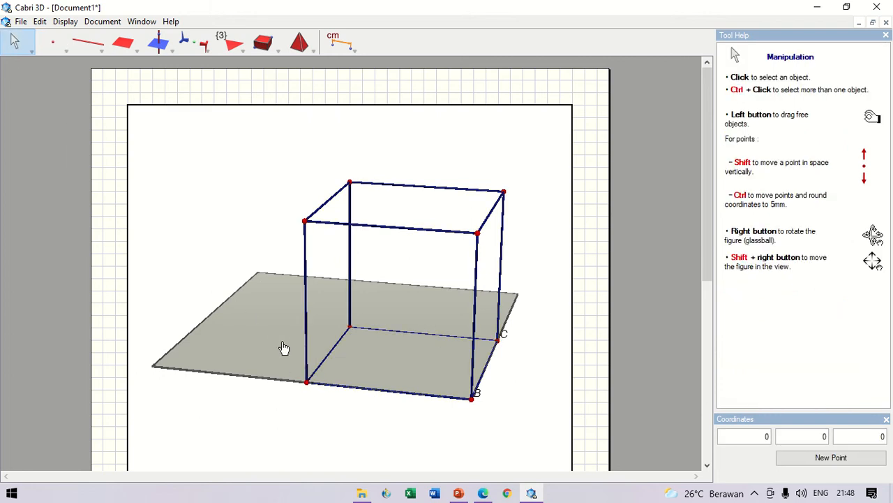
pyautogui.click(308, 383)
pyautogui.write('A')
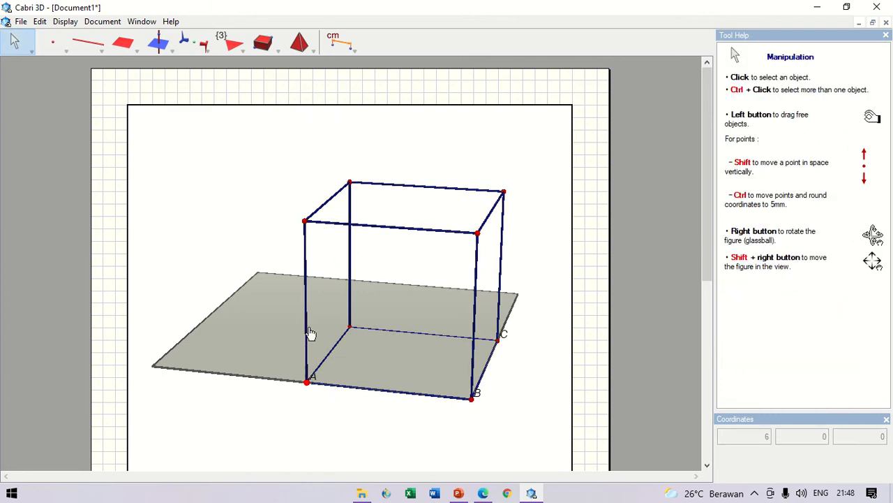
# Label the remaining bottom vertex D and the top vertices E, F, G and H, with E directly above A.
pyautogui.click(350, 326)
pyautogui.write('D')
pyautogui.click(301, 218)
pyautogui.write('E')
pyautogui.click(478, 234)
pyautogui.write('F')
pyautogui.click(503, 193)
pyautogui.write('G')
pyautogui.click(349, 182)
pyautogui.write('H')
# Draw the space diagonal of the cube as a segment from vertex A to vertex G.
pyautogui.moveTo(104, 51); pyautogui.dragTo(105, 77)
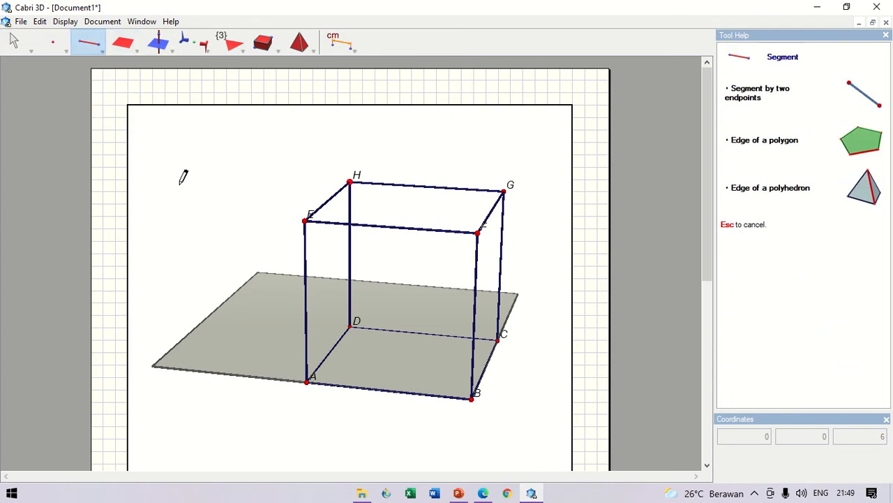
pyautogui.click(309, 380)
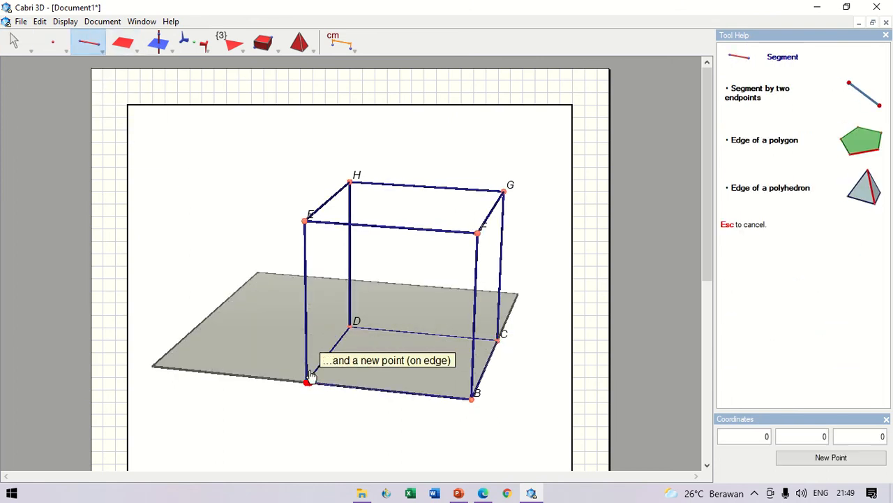
pyautogui.click(501, 192)
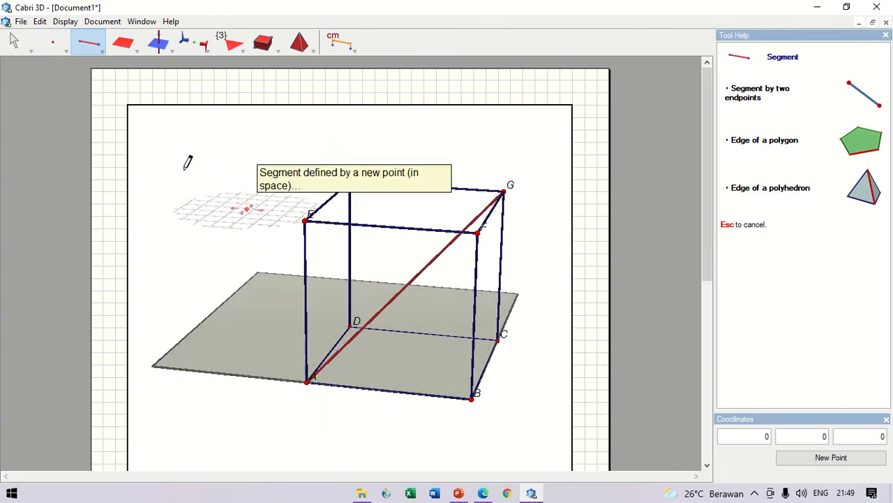
# Construct a plane through vertex E perpendicular to segment AG.
pyautogui.click(168, 47)
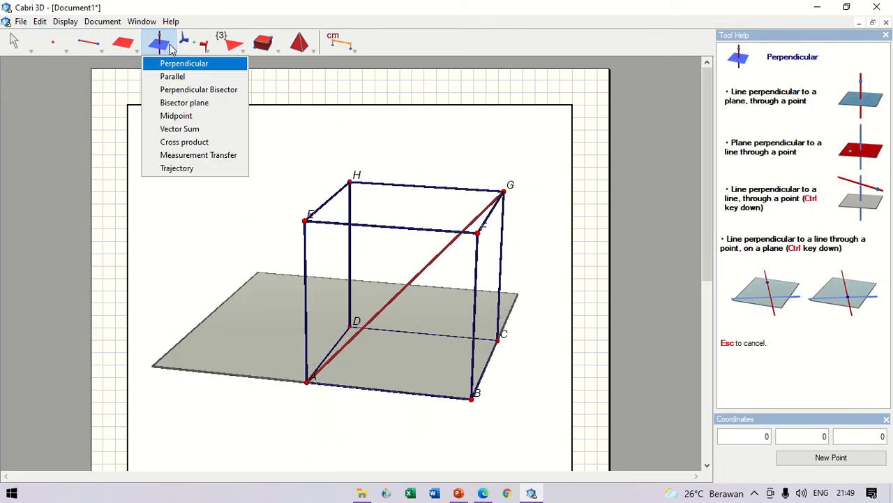
pyautogui.click(180, 63)
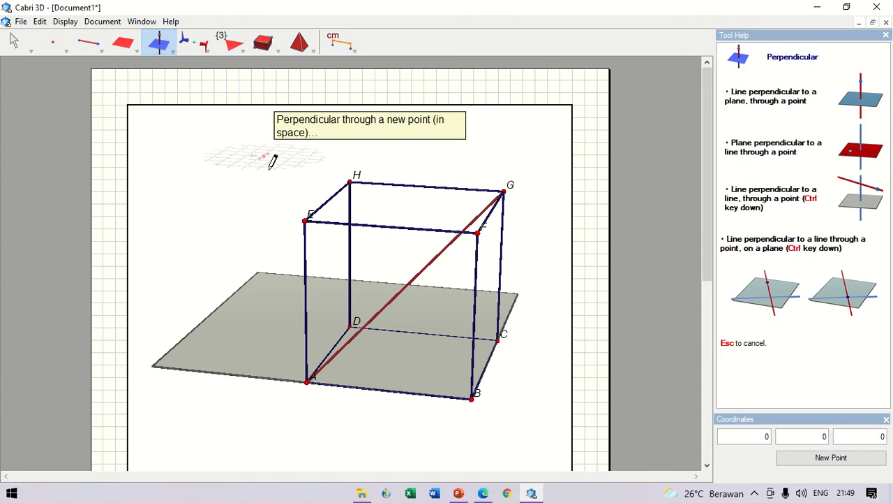
pyautogui.click(307, 222)
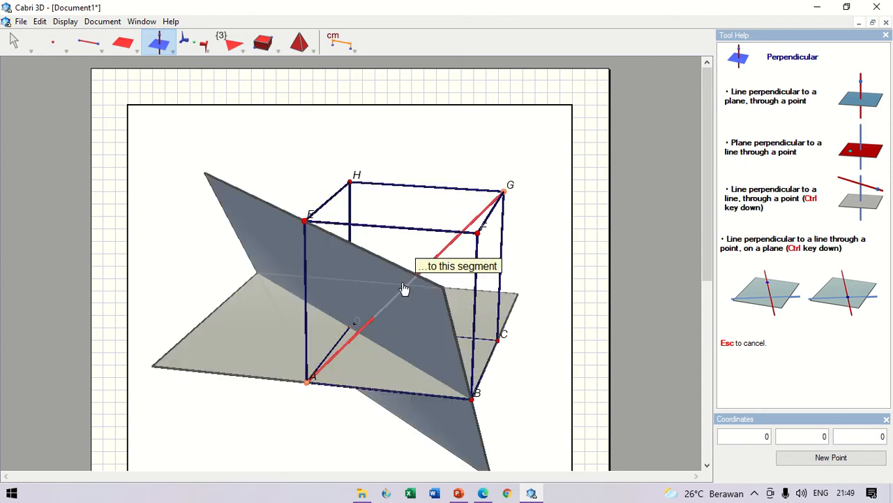
pyautogui.click(403, 289)
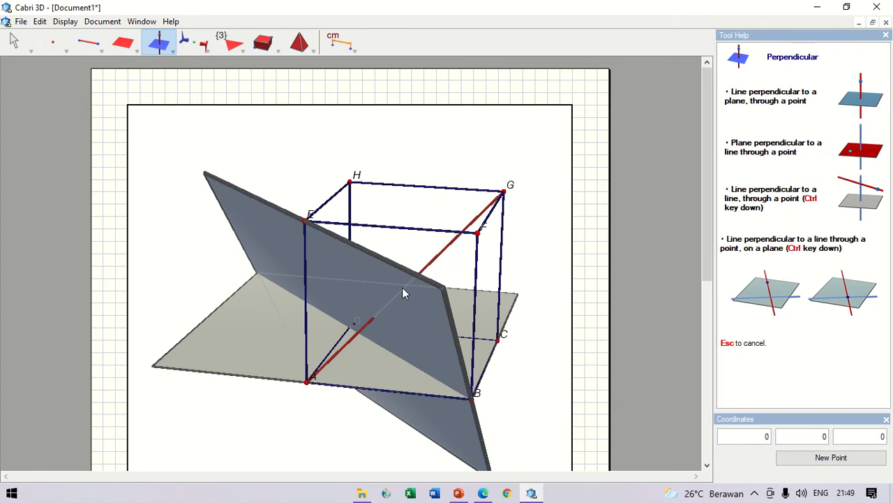
# Mark the intersection point of segment AG with the perpendicular plane, and hide that plane.
pyautogui.moveTo(406, 423); pyautogui.dragTo(351, 435, button='right')
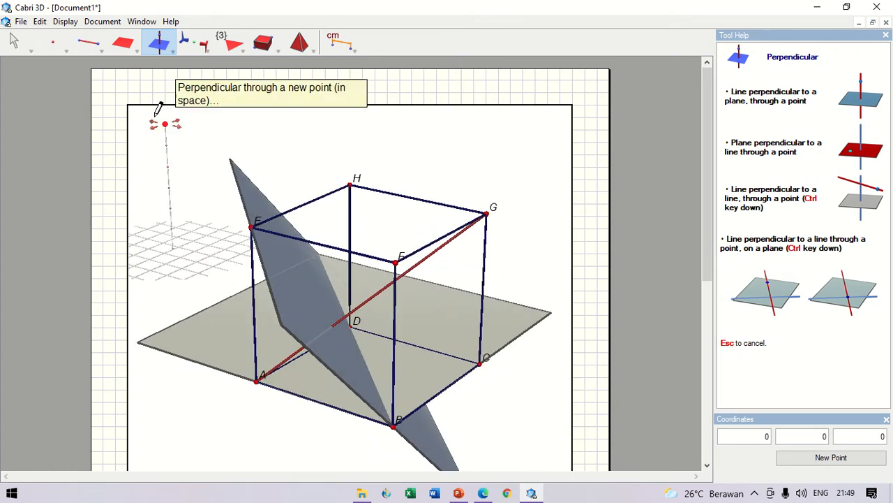
pyautogui.click(57, 46)
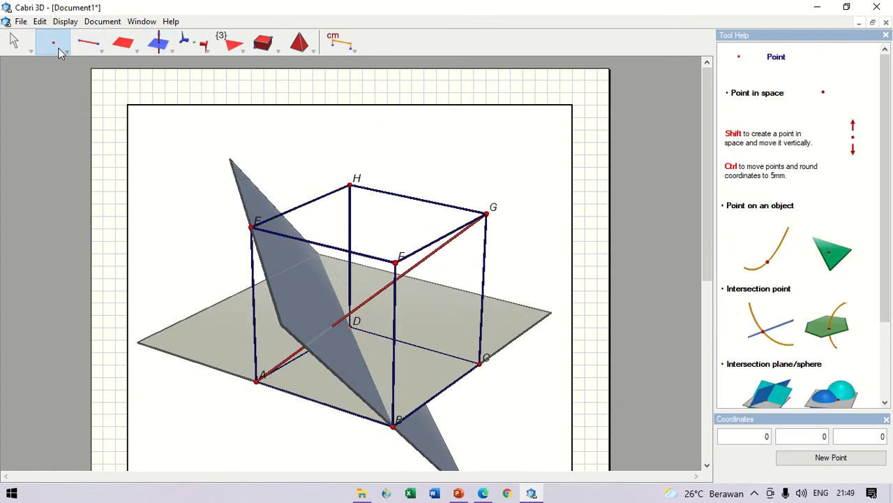
pyautogui.click(334, 325)
pyautogui.click(14, 42)
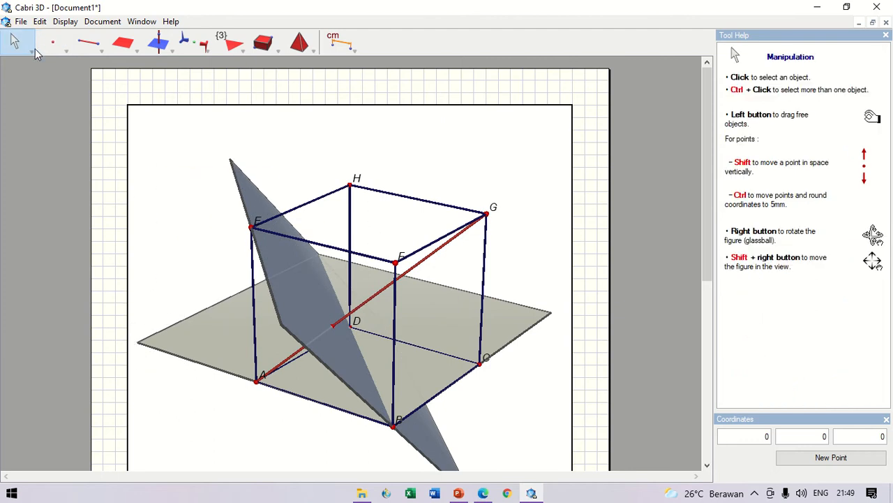
pyautogui.rightClick(288, 278)
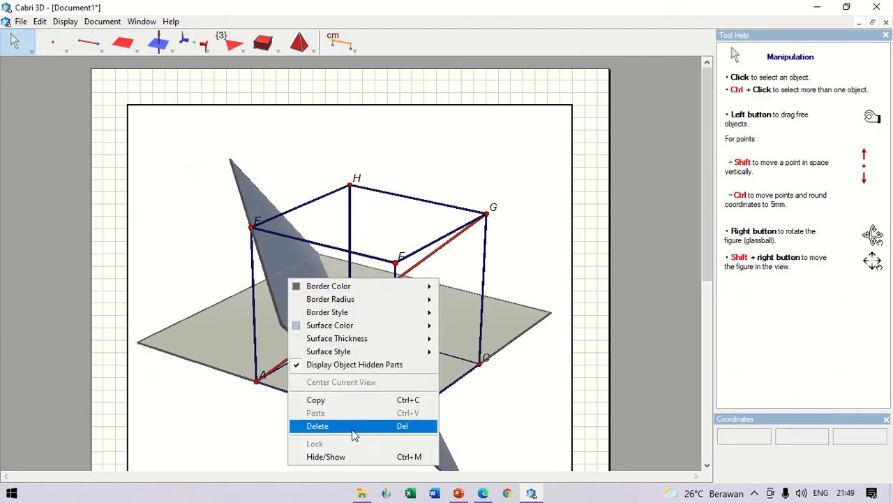
pyautogui.click(350, 457)
# Draw a segment from vertex E to the intersection point on AG and add its length measurement.
pyautogui.click(100, 48)
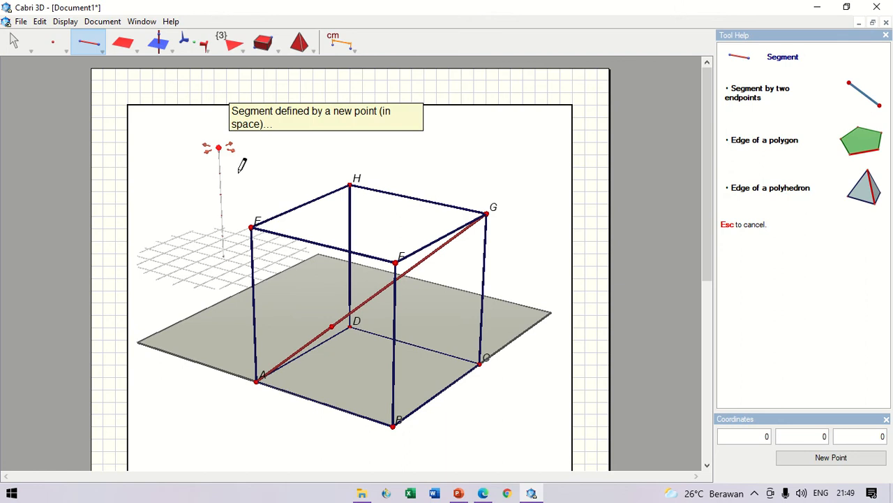
pyautogui.click(253, 228)
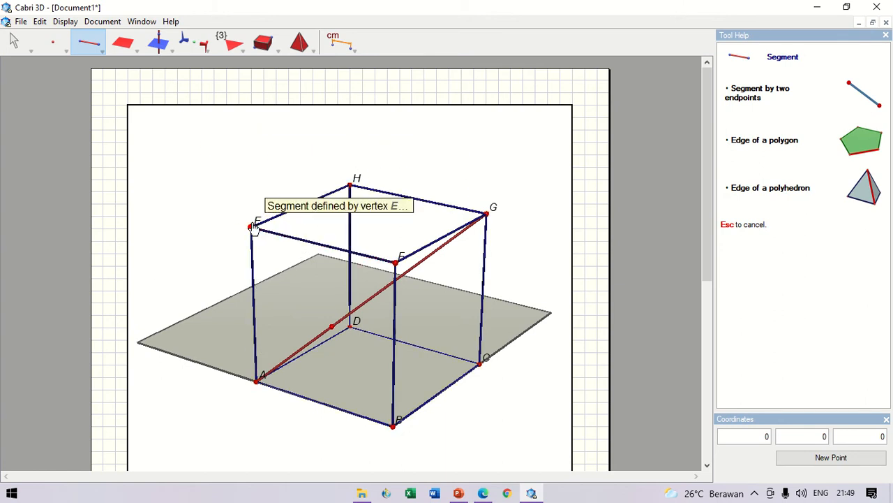
pyautogui.click(333, 328)
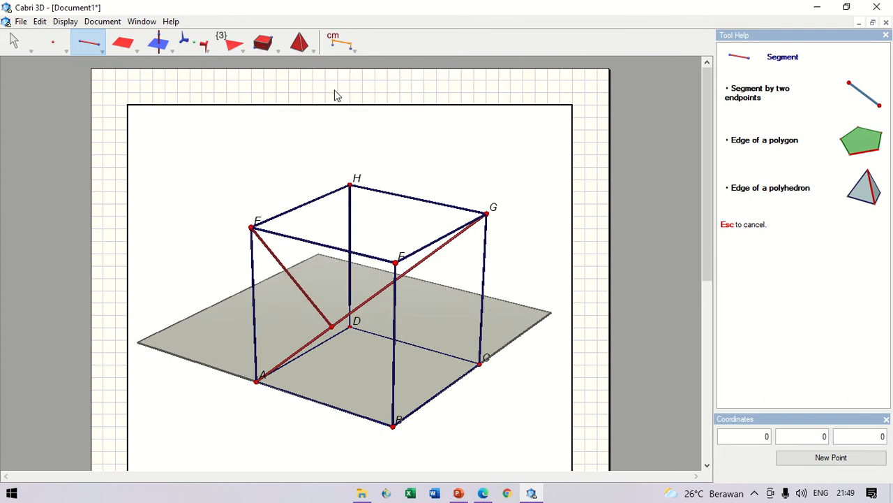
pyautogui.moveTo(356, 57); pyautogui.dragTo(357, 76)
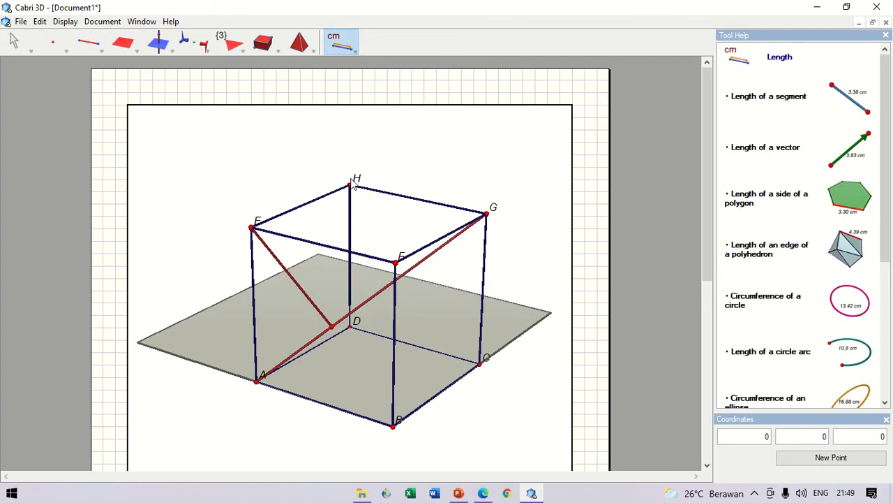
pyautogui.click(299, 286)
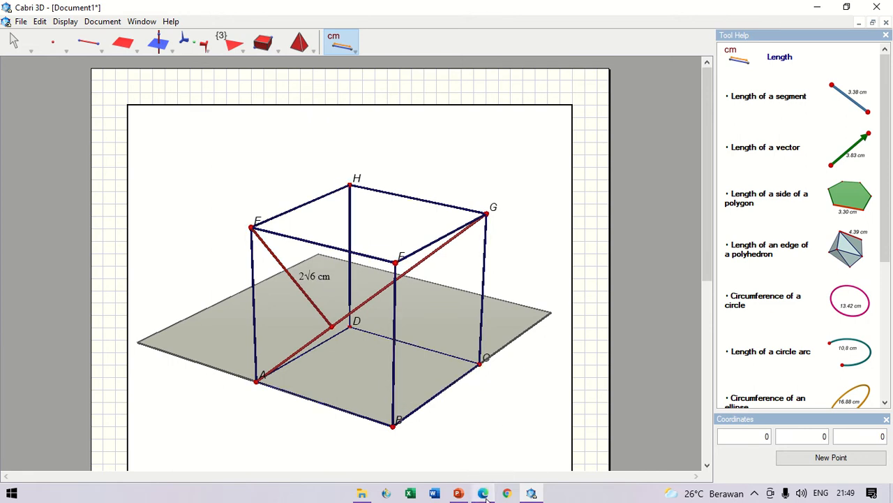
# Switch to the PDF in Microsoft Edge and review the worked solution for the distance from point E to line AG.
pyautogui.click(482, 436)
pyautogui.scroll(-10, 470, 293)
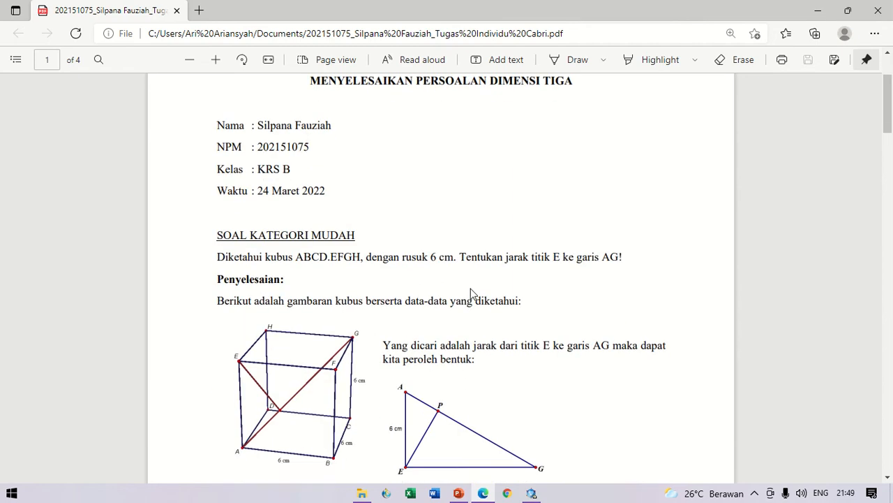
pyautogui.scroll(-3, 470, 295)
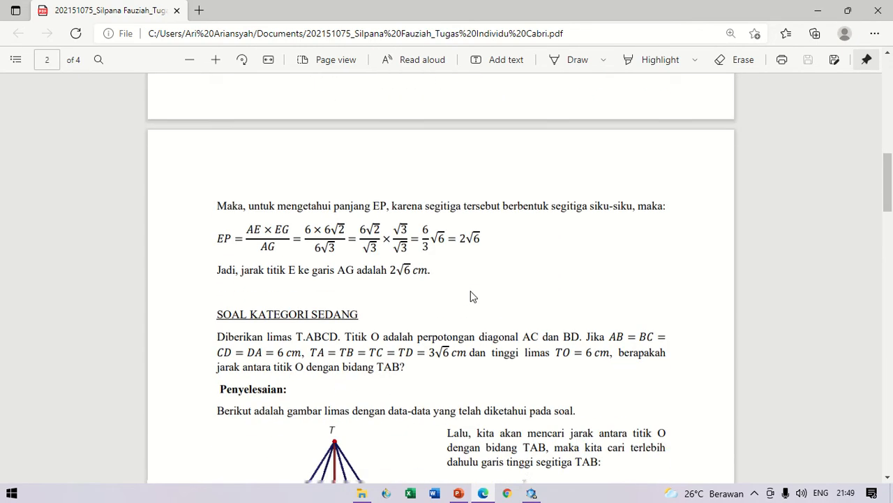
pyautogui.moveTo(386, 266); pyautogui.dragTo(442, 273)
pyautogui.click(437, 280)
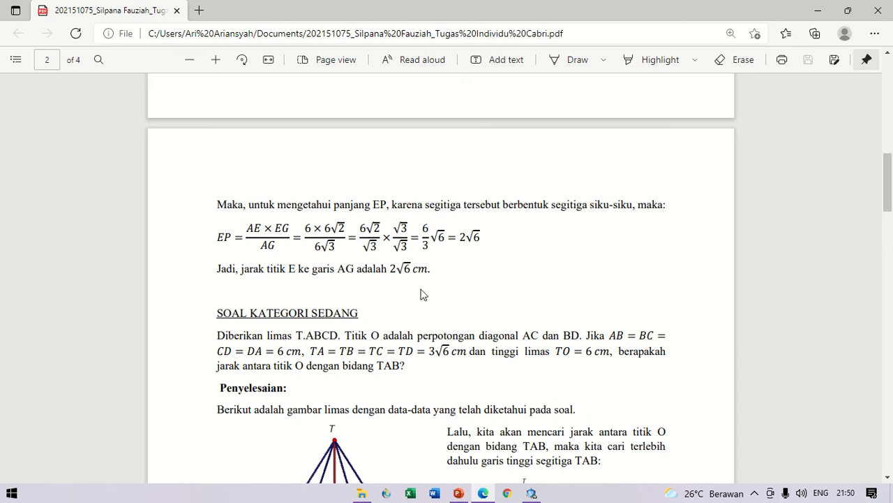
pyautogui.scroll(-1, 421, 294)
# Switch to PowerPoint, read the pyramid T.ABCD problem on slide 2, and return to Cabri 3D.
pyautogui.click(458, 493)
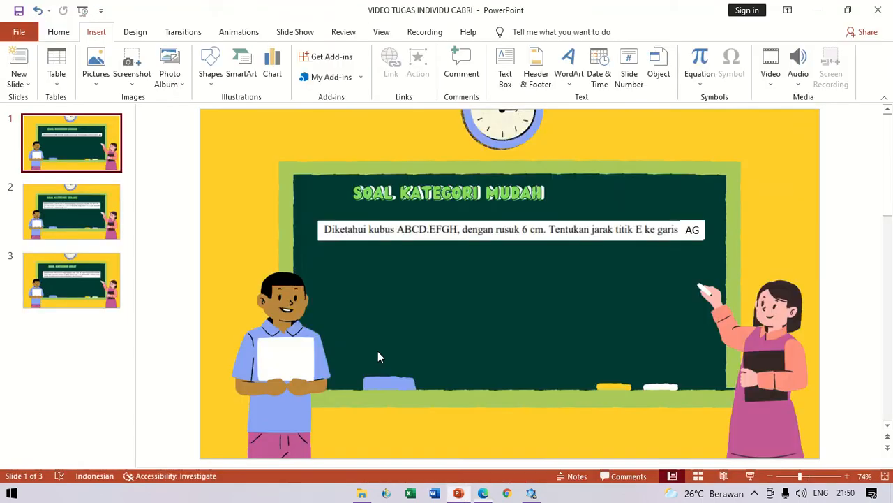
pyautogui.click(105, 234)
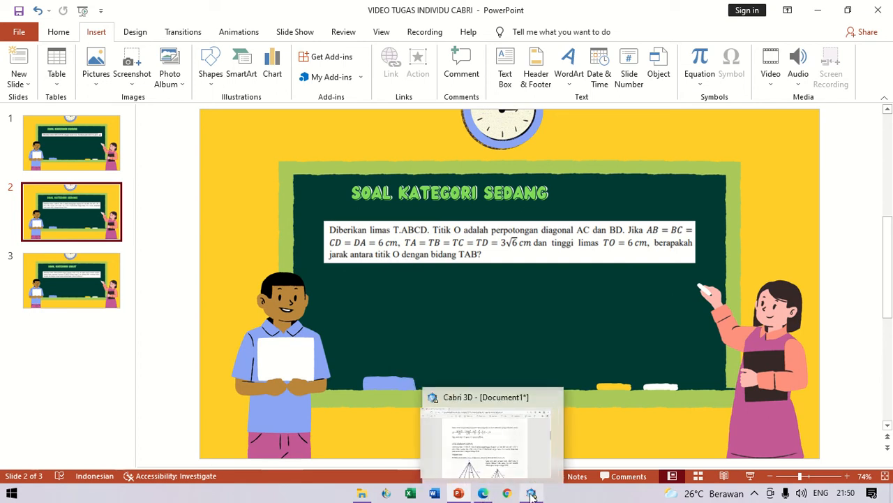
pyautogui.click(435, 423)
pyautogui.moveTo(266, 369); pyautogui.dragTo(371, 415, button='right')
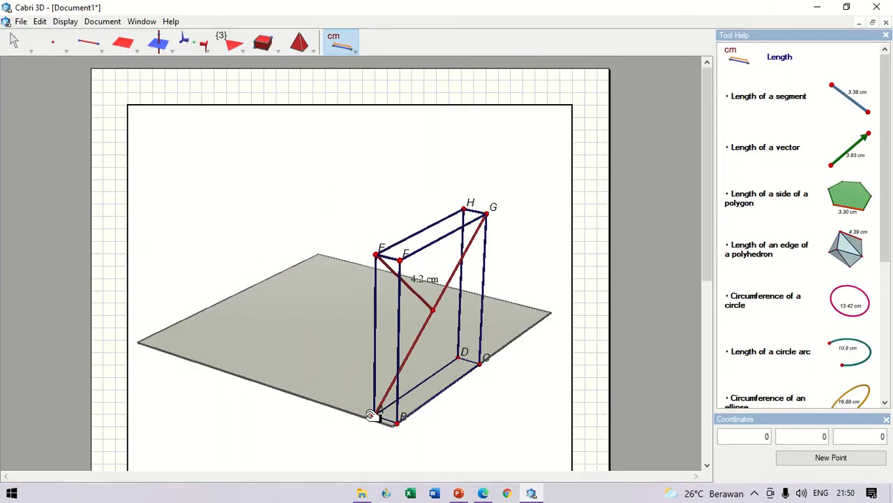
pyautogui.click(413, 252)
pyautogui.click(432, 381)
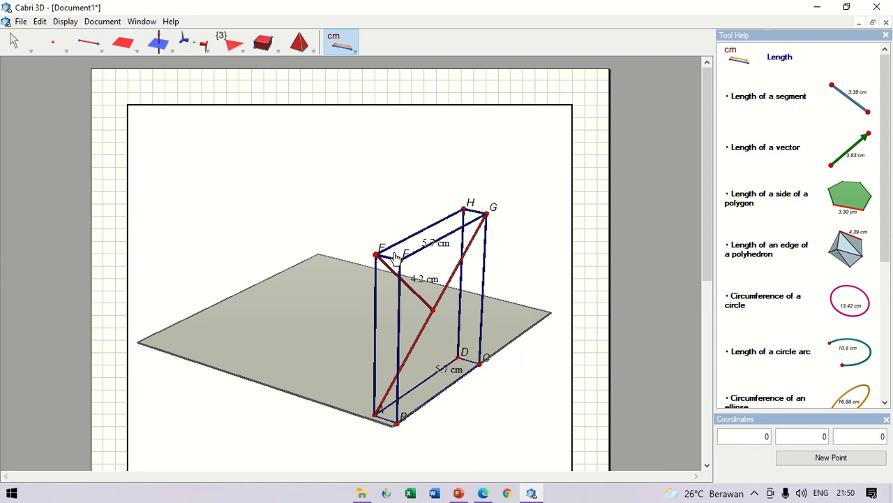
pyautogui.moveTo(385, 260); pyautogui.dragTo(387, 291)
pyautogui.hotkey('ctrl', 'z')
pyautogui.hotkey('ctrl', 'z')
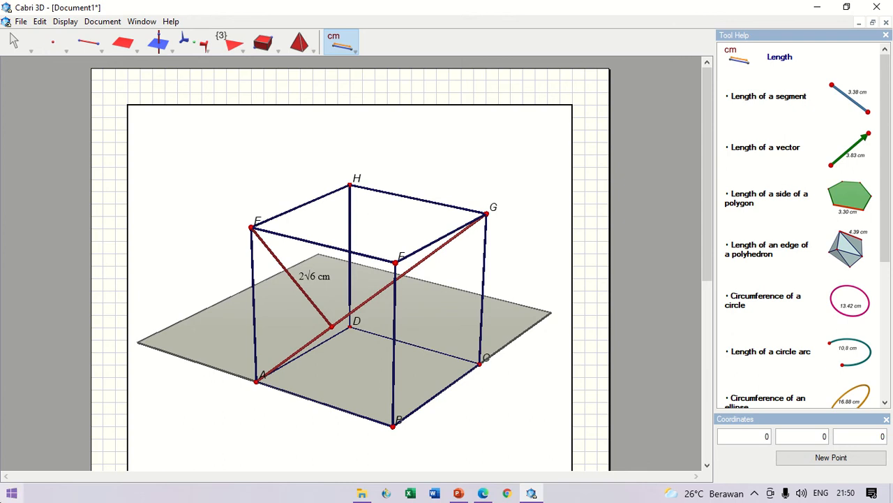
# In a new document, delete the default origin vectors and place points at coordinates (0, 0, 0) and (6, 0, 0).
pyautogui.click(11, 492)
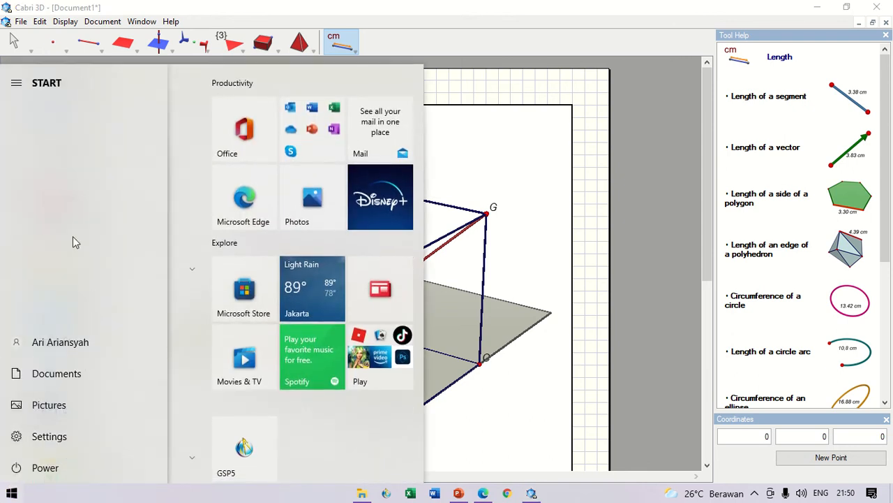
pyautogui.click(21, 22)
pyautogui.click(38, 37)
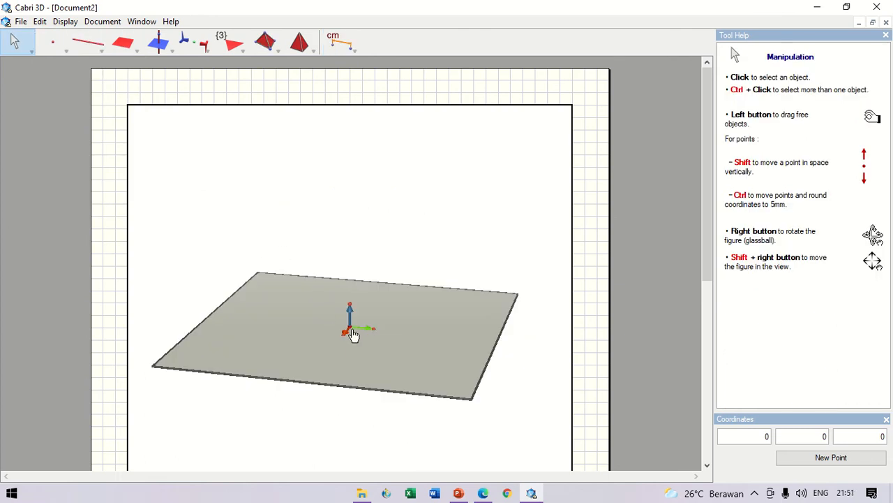
pyautogui.click(350, 325)
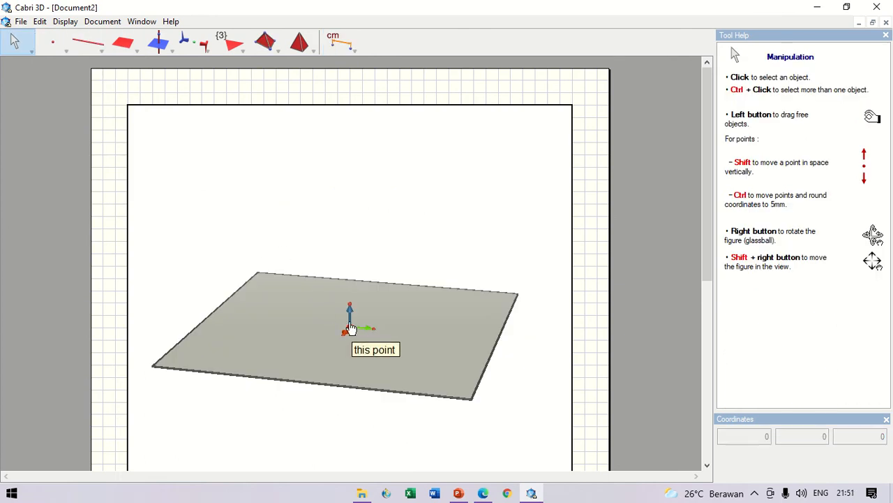
pyautogui.press('Delete')
pyautogui.click(823, 458)
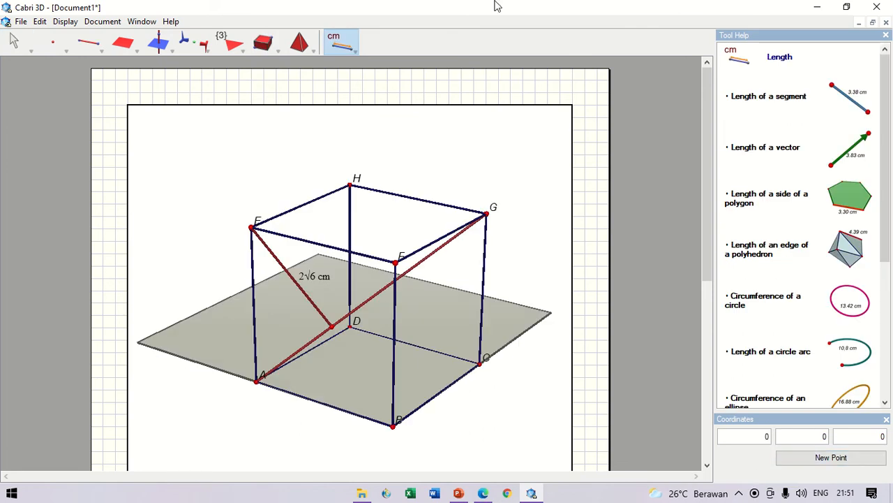
pyautogui.click(814, 10)
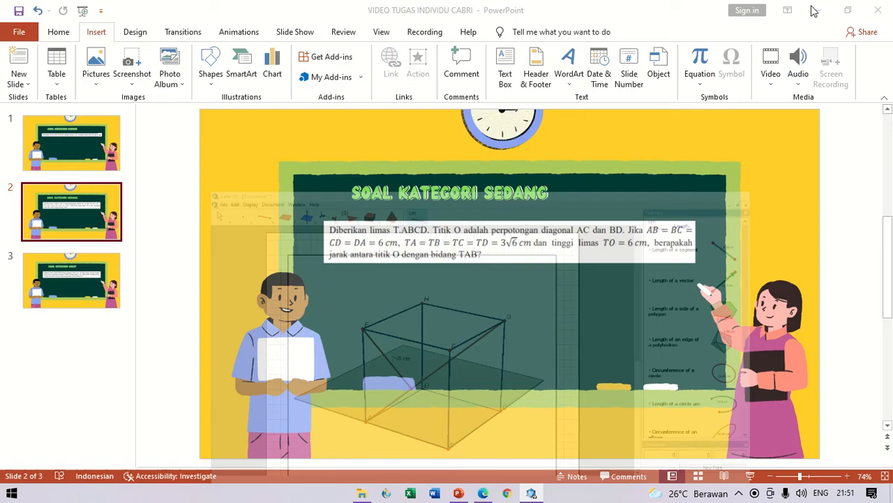
pyautogui.click(530, 493)
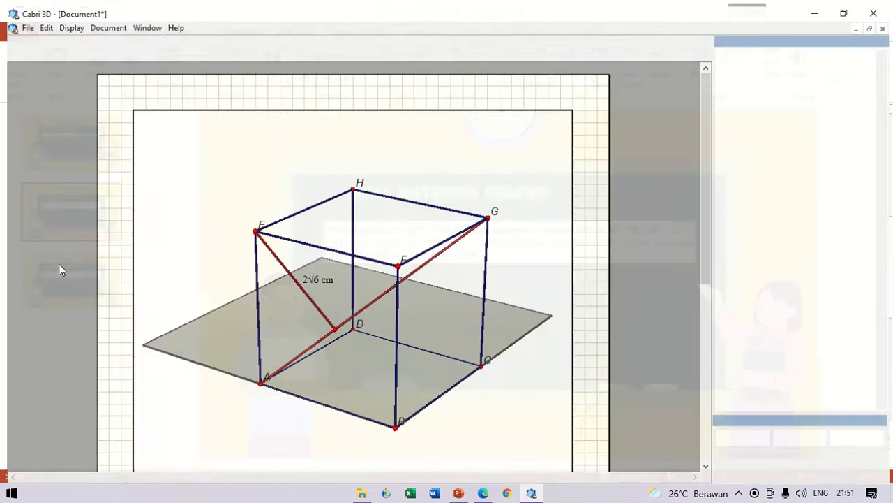
pyautogui.click(21, 22)
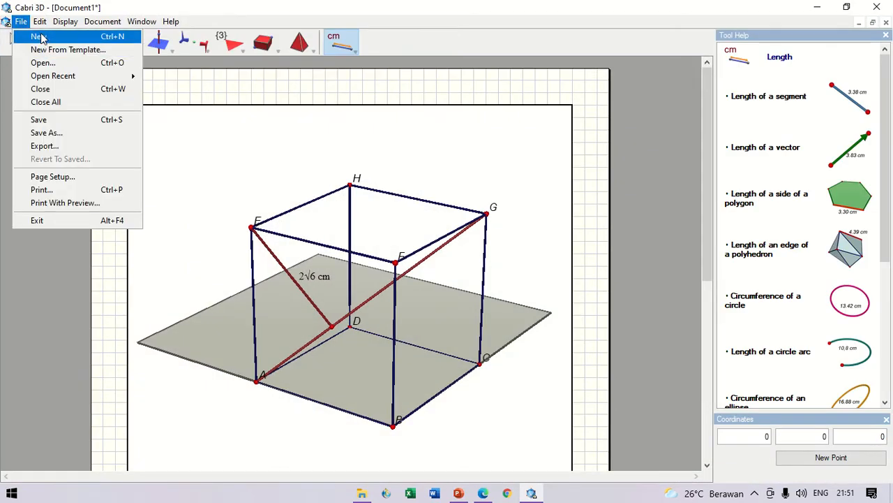
pyautogui.click(40, 37)
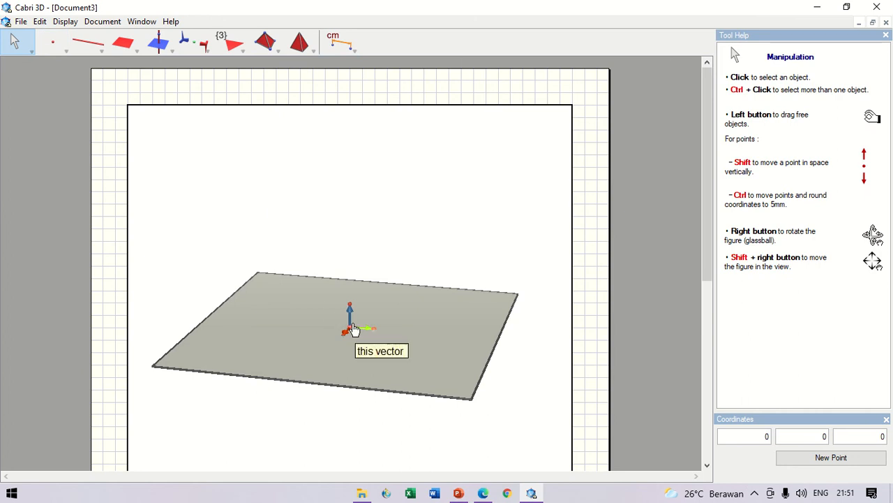
pyautogui.click(349, 328)
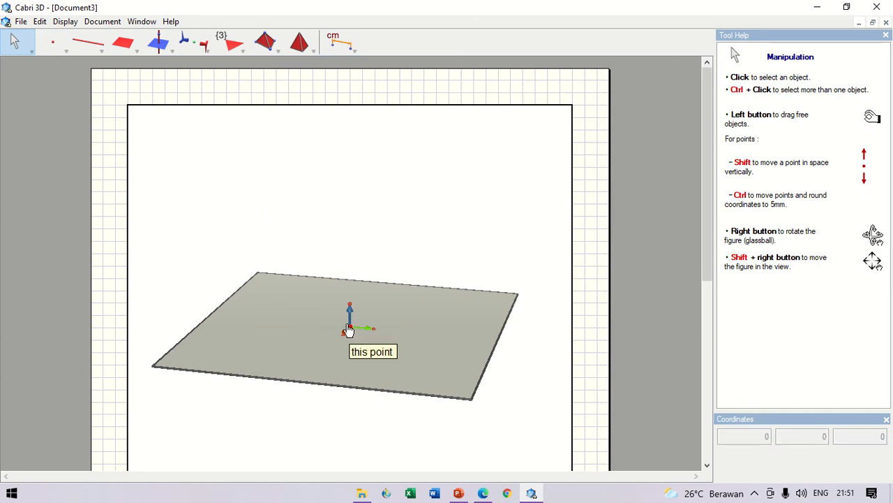
pyautogui.press('Delete')
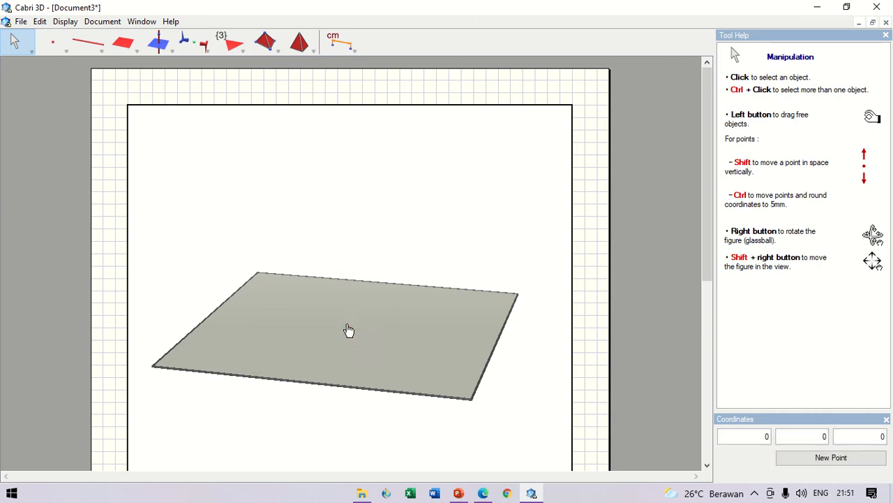
pyautogui.click(824, 457)
pyautogui.press('BackSpace')
pyautogui.click(798, 457)
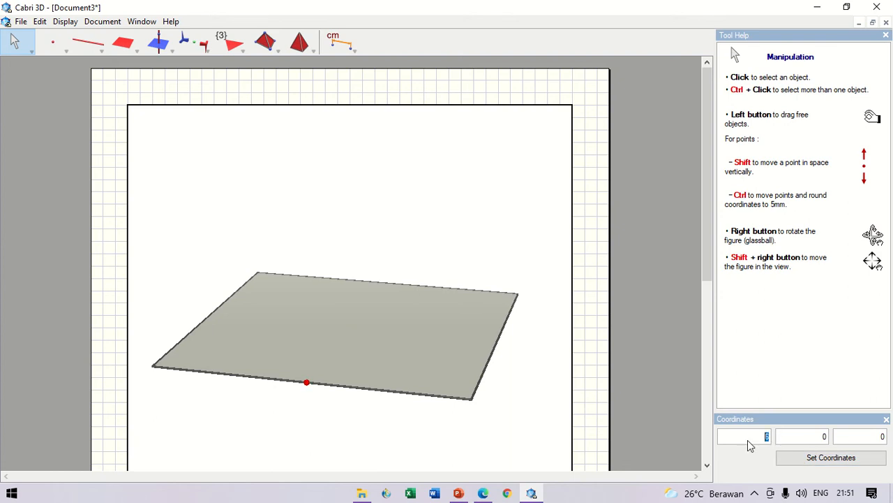
pyautogui.write('0')
pyautogui.click(827, 460)
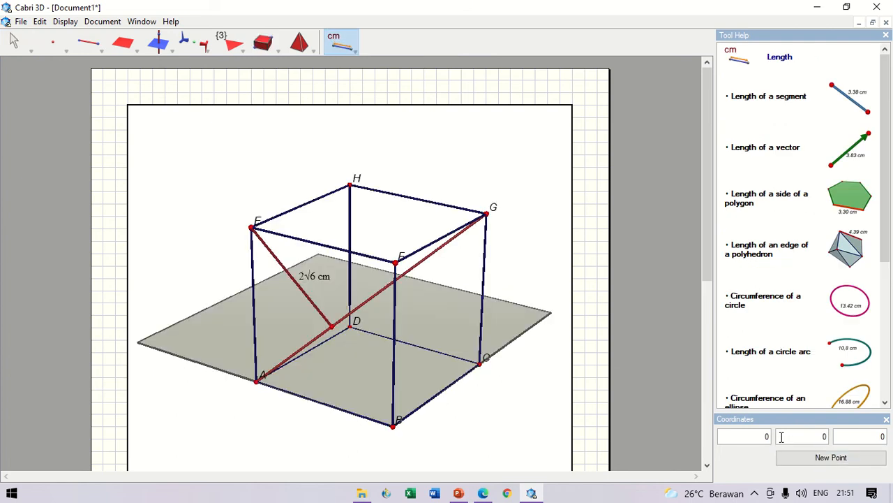
# Save Document1 under the file name 3 in the CABRI folder, and discard Document3 while keeping Document2 open.
pyautogui.click(873, 7)
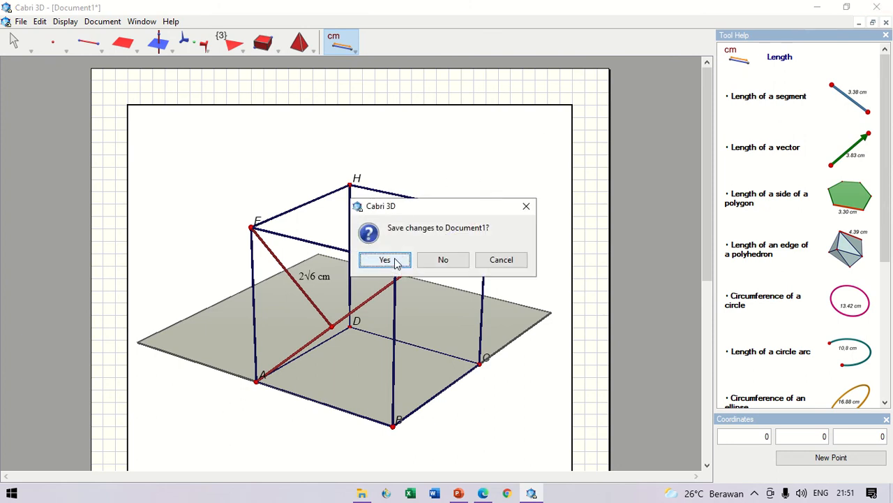
pyautogui.click(384, 260)
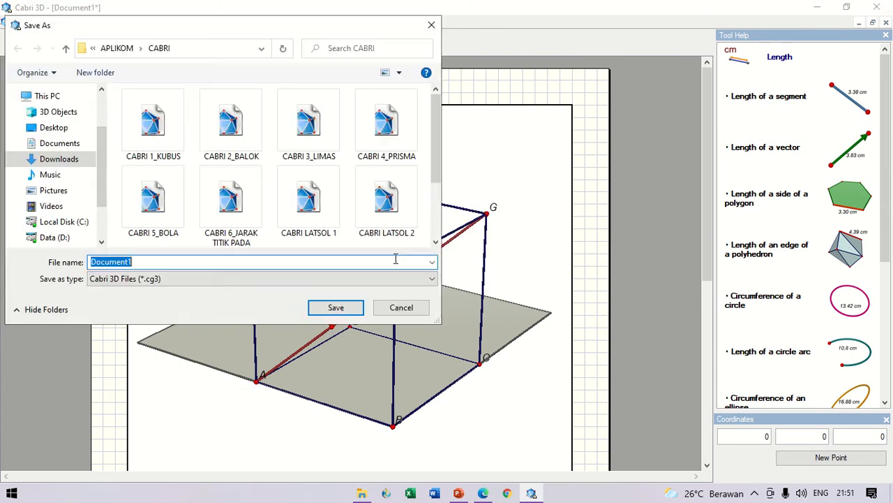
pyautogui.write('3')
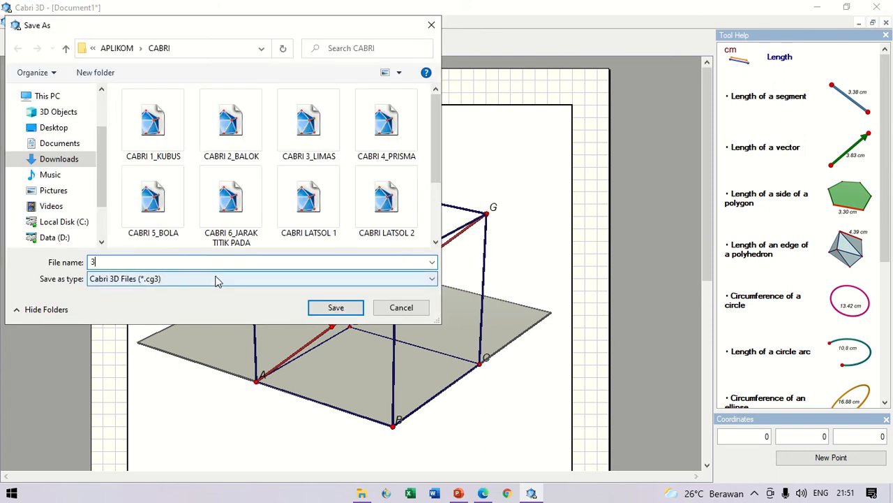
pyautogui.click(340, 307)
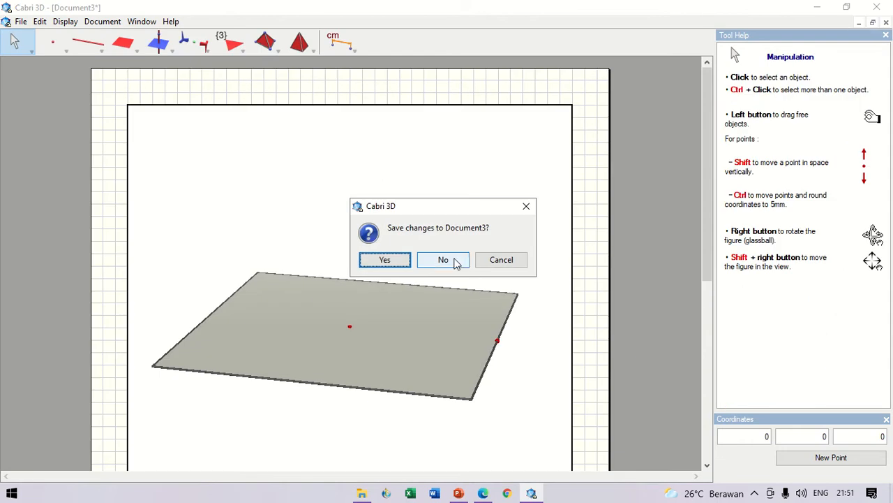
pyautogui.click(455, 261)
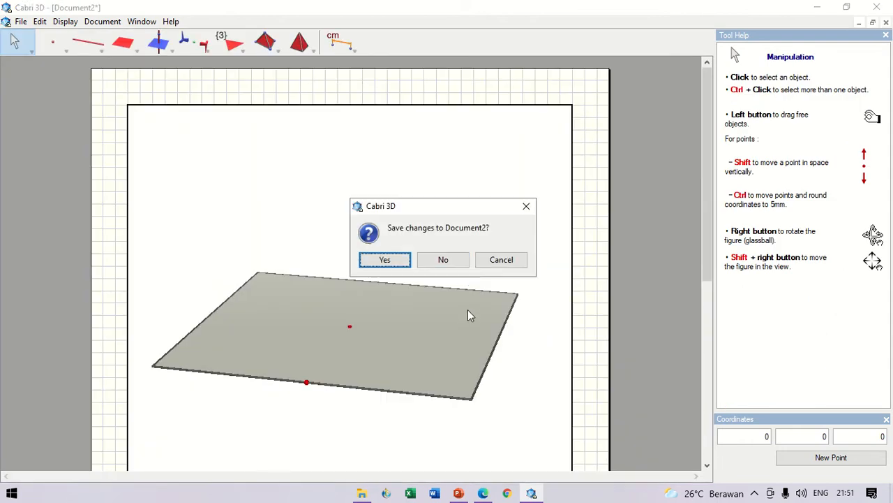
pyautogui.click(504, 264)
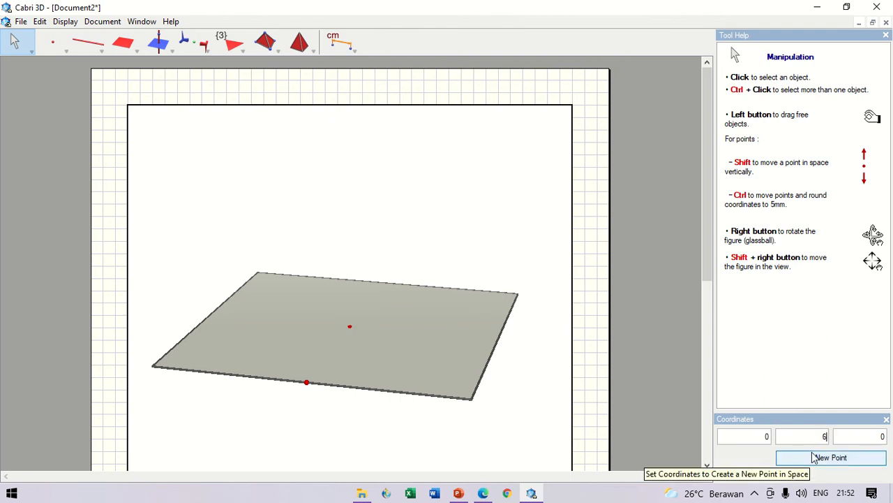
# Add the two remaining base points at coordinates (6, 6, 0) and (0, 6, 0).
pyautogui.click(822, 457)
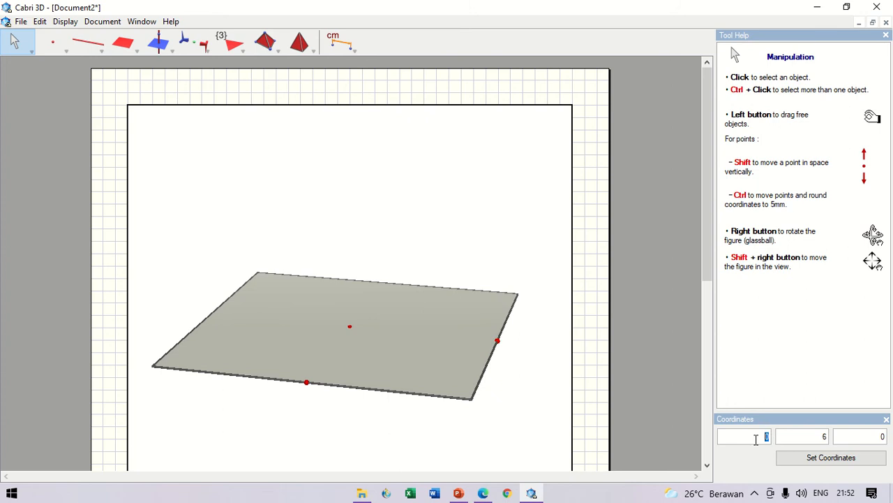
pyautogui.click(800, 457)
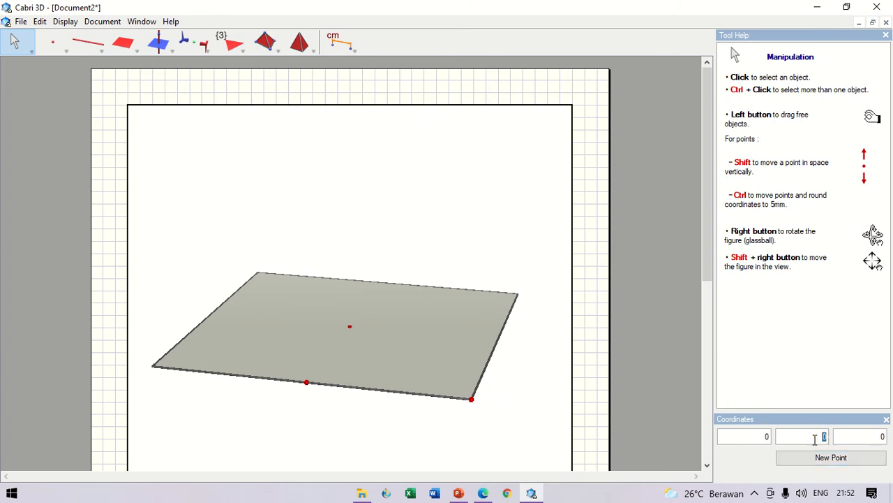
pyautogui.write('6')
pyautogui.click(815, 458)
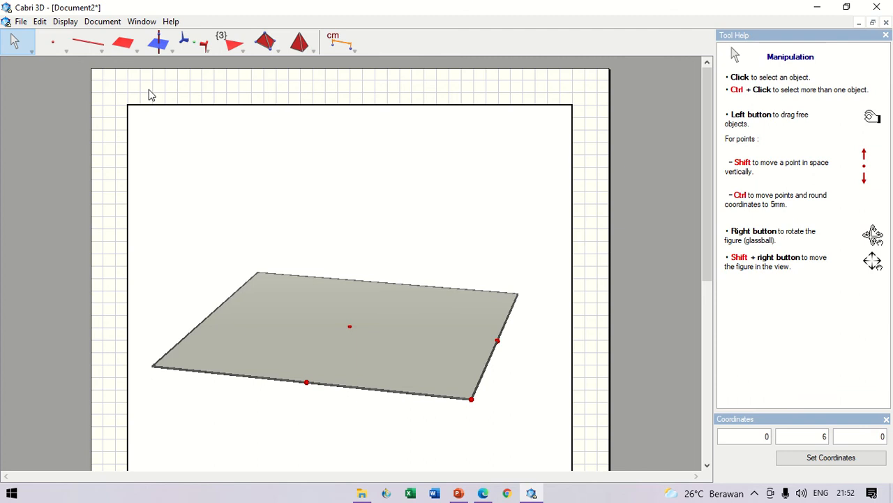
# Draw a square base polygon through the four points on the base plane, closing it at the origin point.
pyautogui.moveTo(132, 50); pyautogui.dragTo(139, 78)
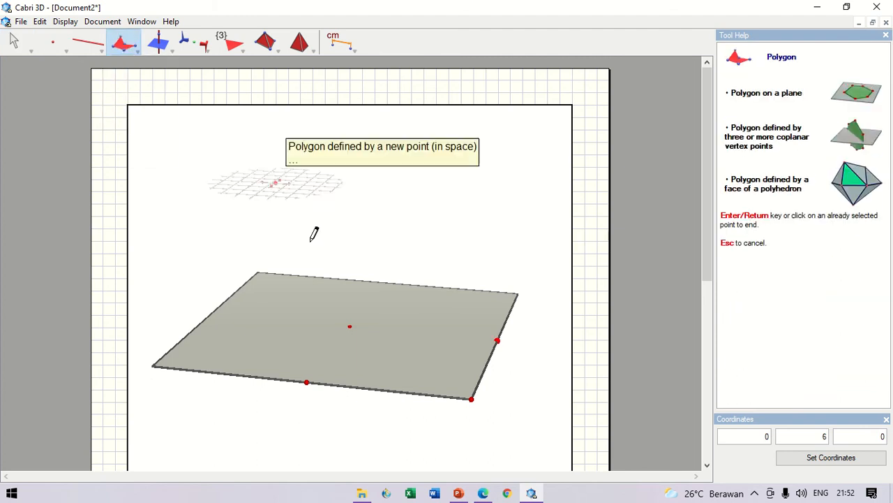
pyautogui.click(349, 326)
pyautogui.click(308, 381)
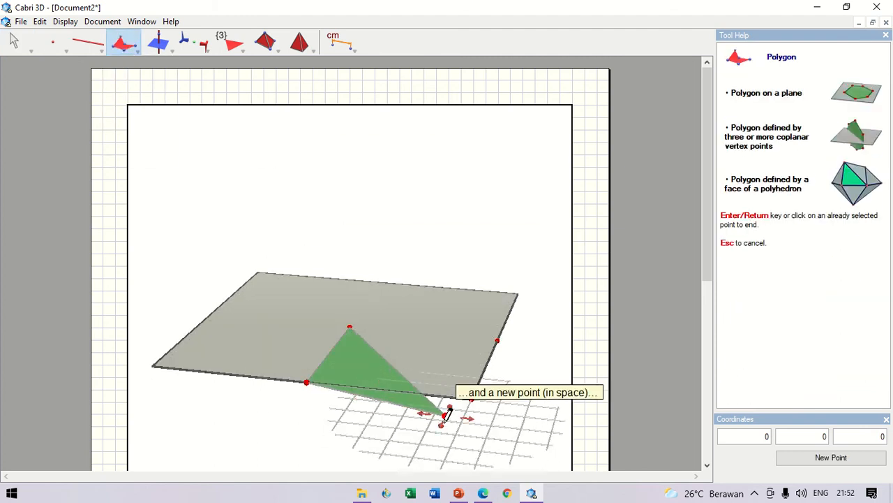
pyautogui.click(472, 400)
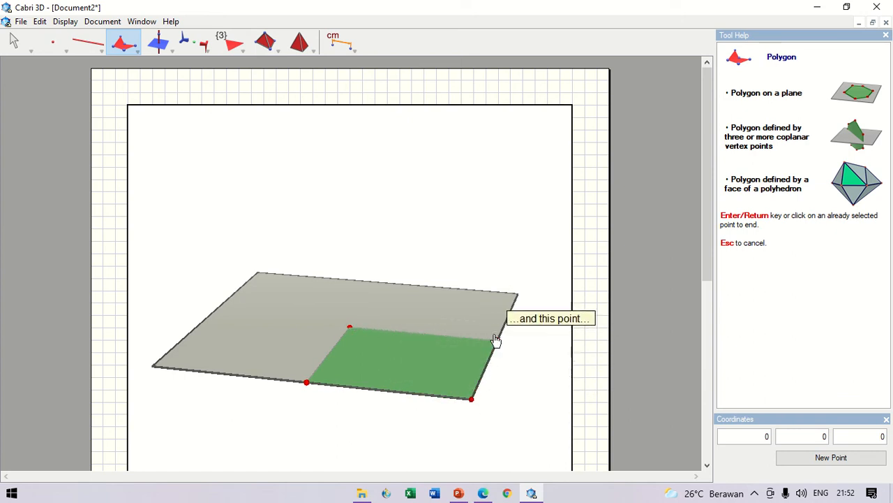
pyautogui.click(496, 341)
pyautogui.click(351, 328)
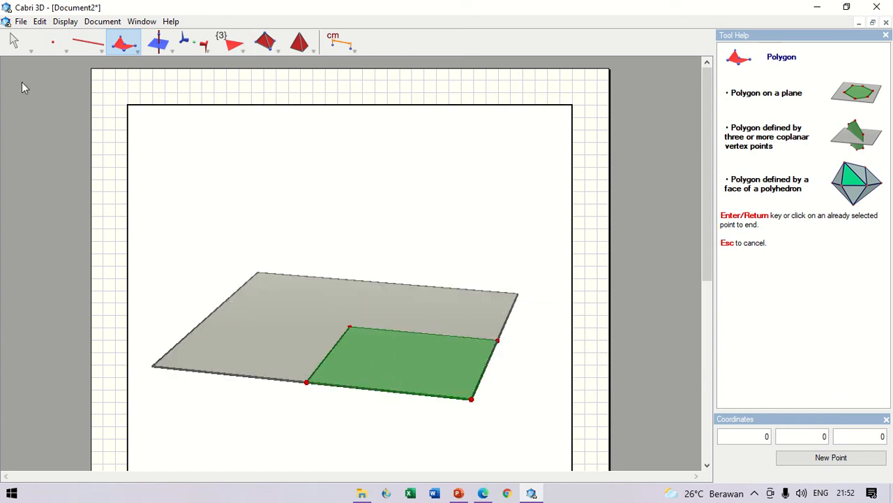
pyautogui.click(26, 47)
pyautogui.click(53, 47)
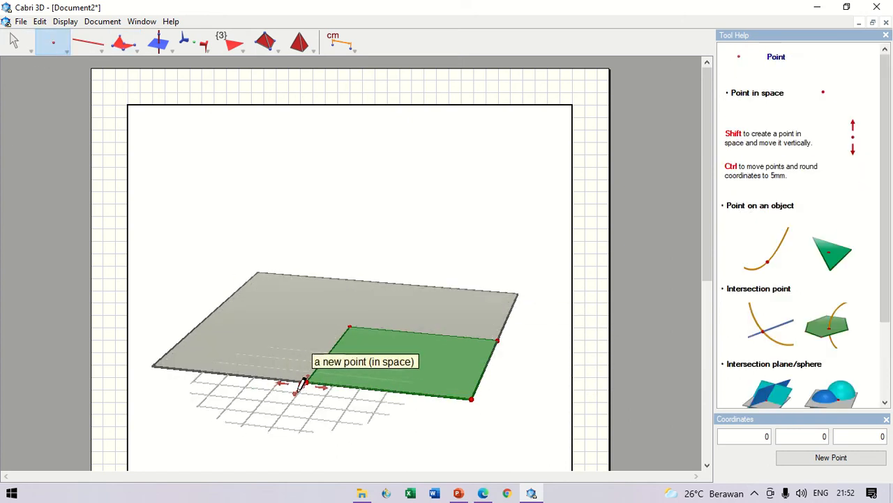
pyautogui.click(14, 41)
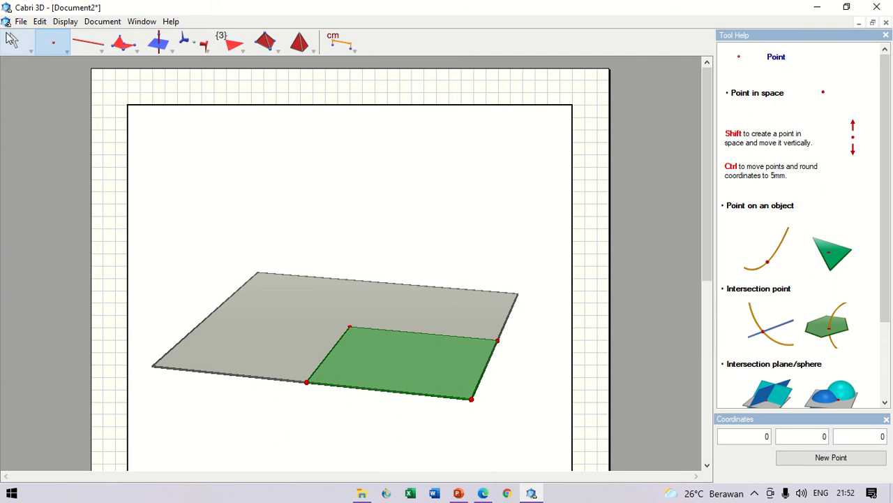
# Label the four corner points of the green base square A, B, C and D, starting at the front-left corner and going counterclockwise.
pyautogui.click(308, 383)
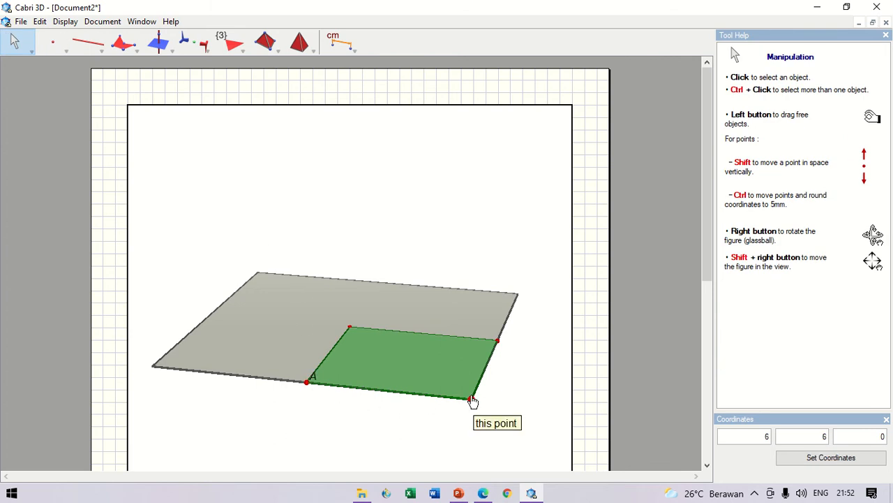
pyautogui.write('B')
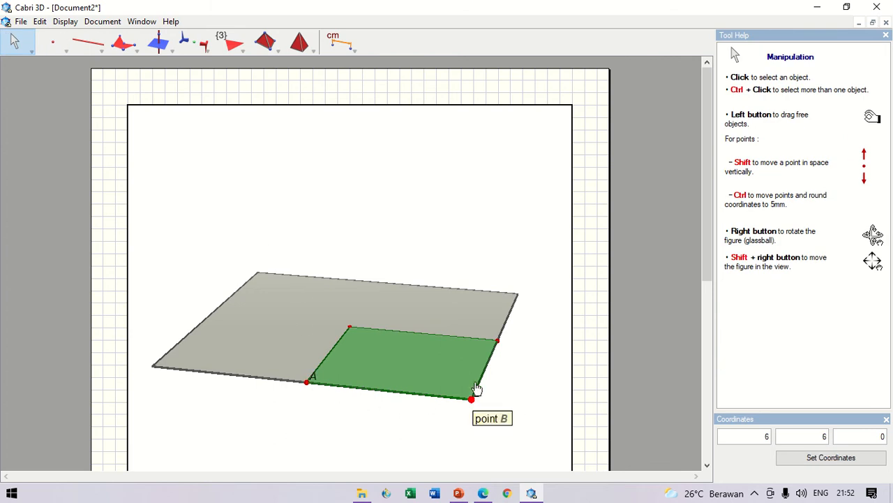
pyautogui.click(498, 341)
pyautogui.write('C')
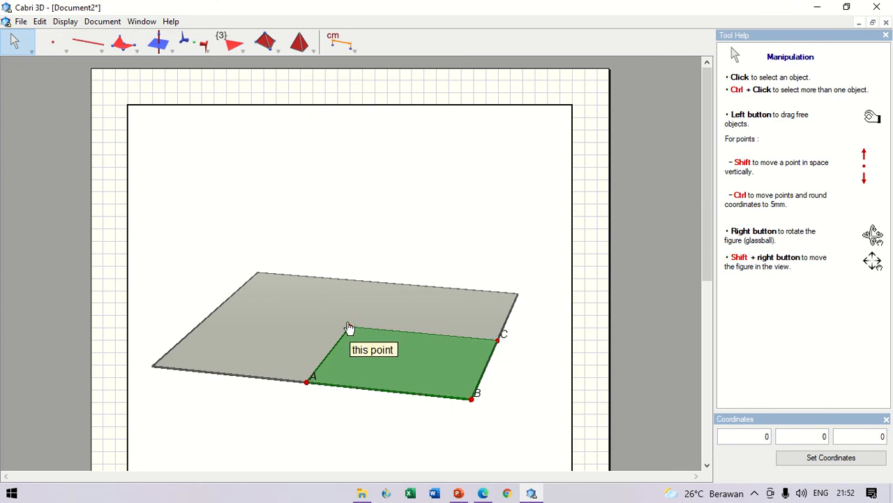
pyautogui.click(349, 328)
pyautogui.write('D')
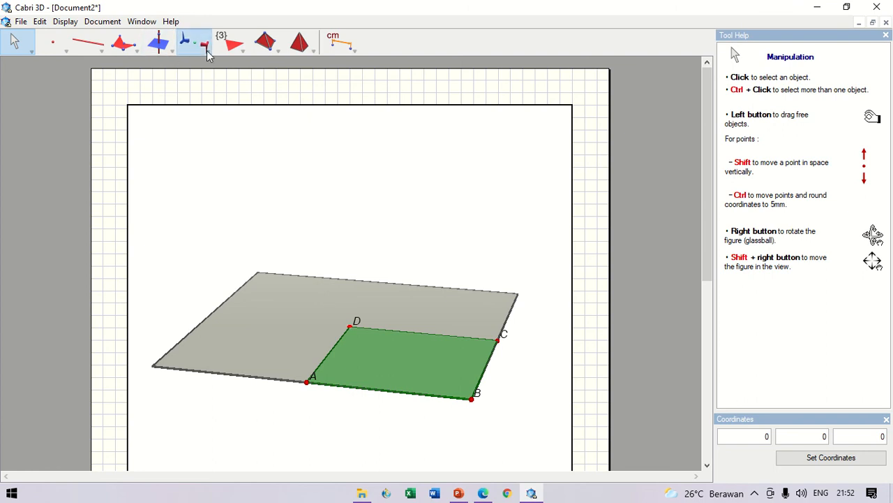
# Construct the midpoint between point D and a new point placed just beside B, near the centre of the base.
pyautogui.moveTo(202, 46); pyautogui.dragTo(174, 115)
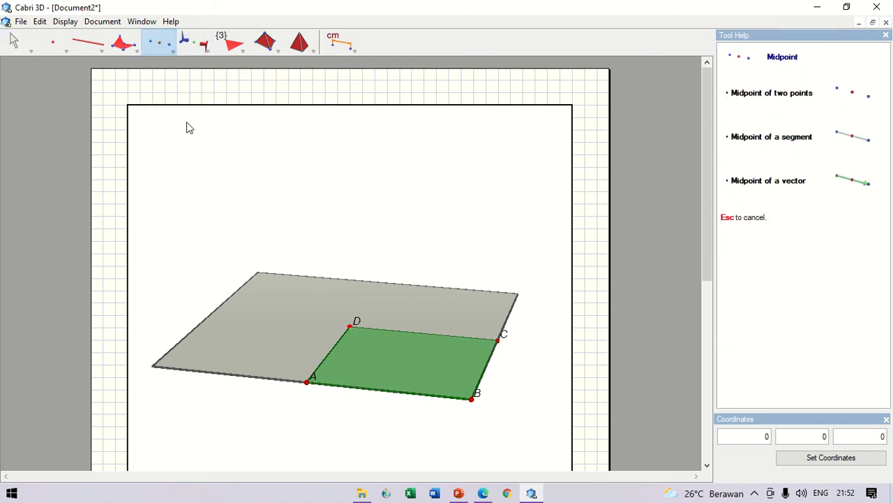
pyautogui.click(351, 325)
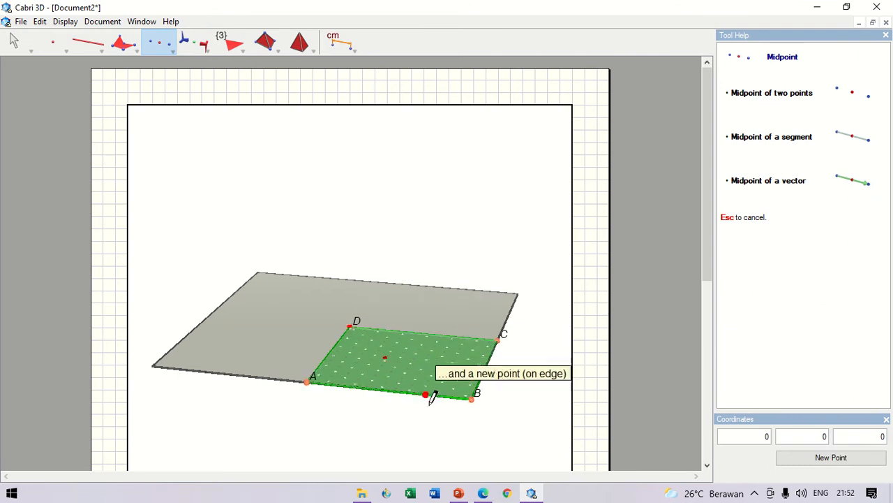
pyautogui.click(474, 401)
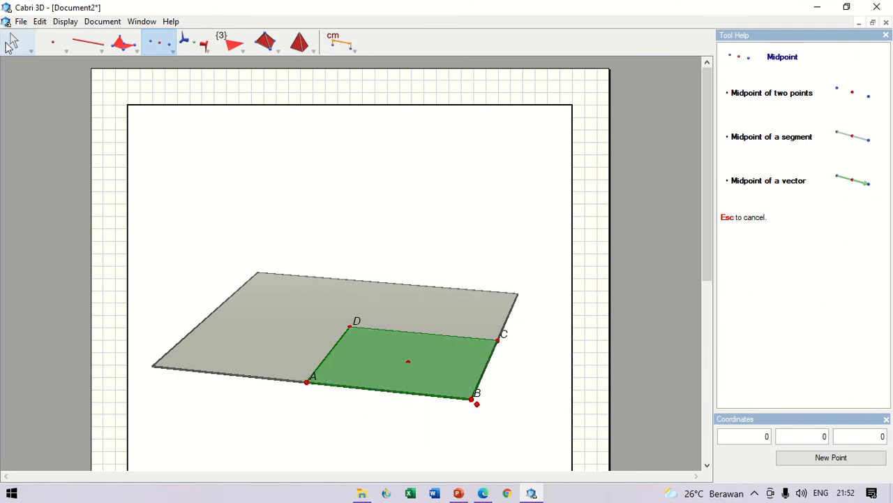
pyautogui.click(14, 40)
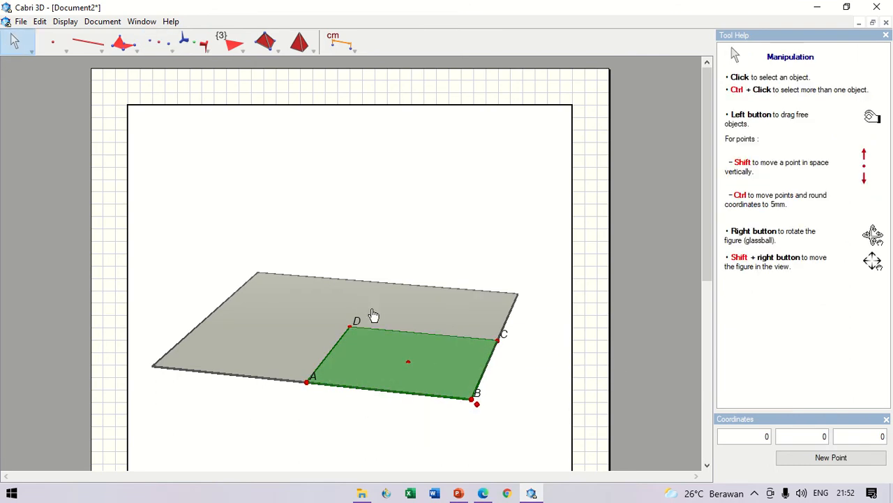
# Label the midpoint inside the base square O.
pyautogui.click(407, 362)
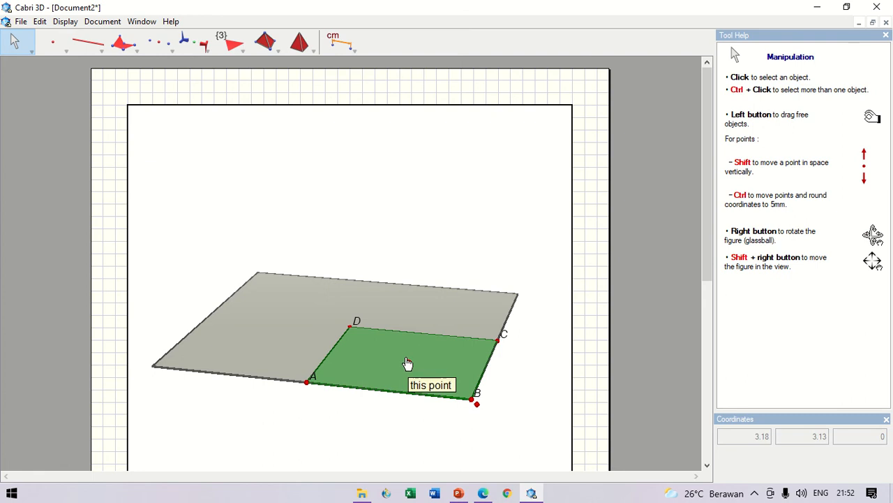
pyautogui.hotkey('ctrl', 'o')
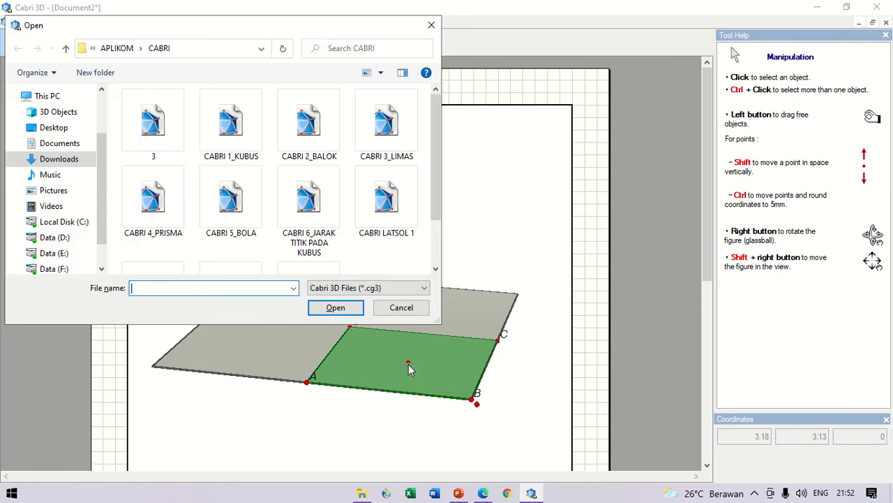
pyautogui.click(401, 307)
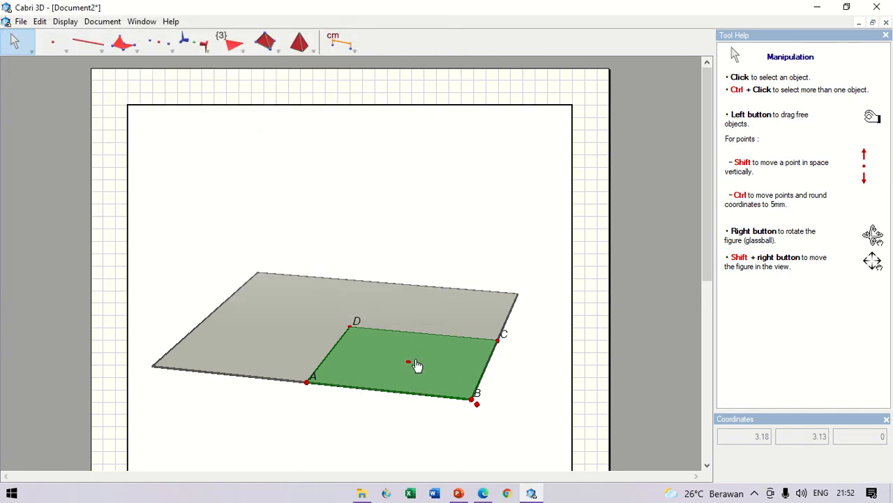
pyautogui.write('O')
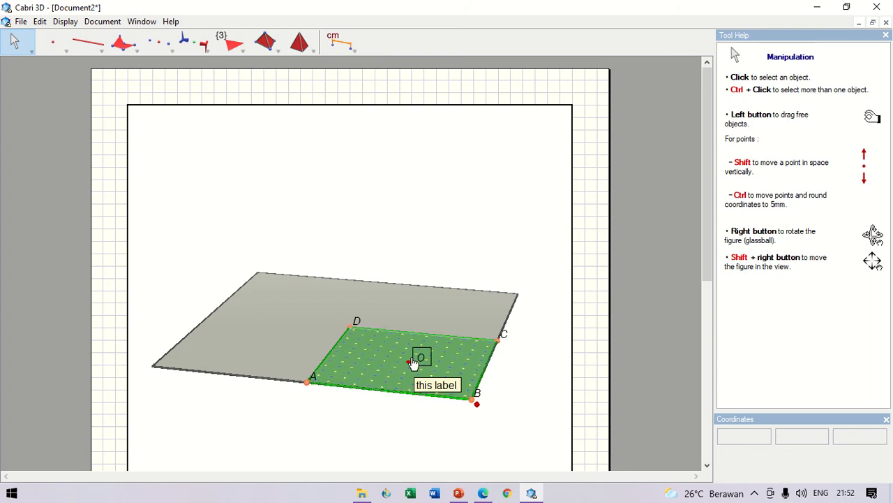
pyautogui.click(422, 288)
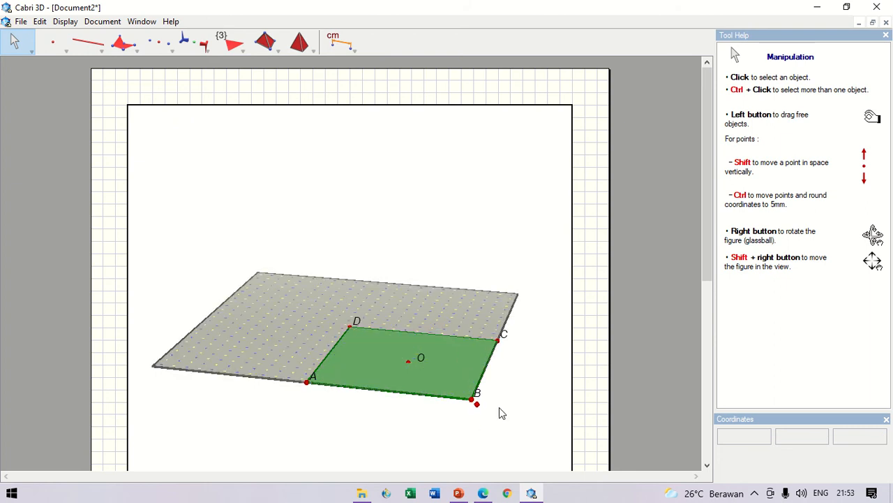
# Check the pyramid problem in PowerPoint and the PDF, return to Cabri 3D, and add length measurements to base edges AB and BC.
pyautogui.click(458, 494)
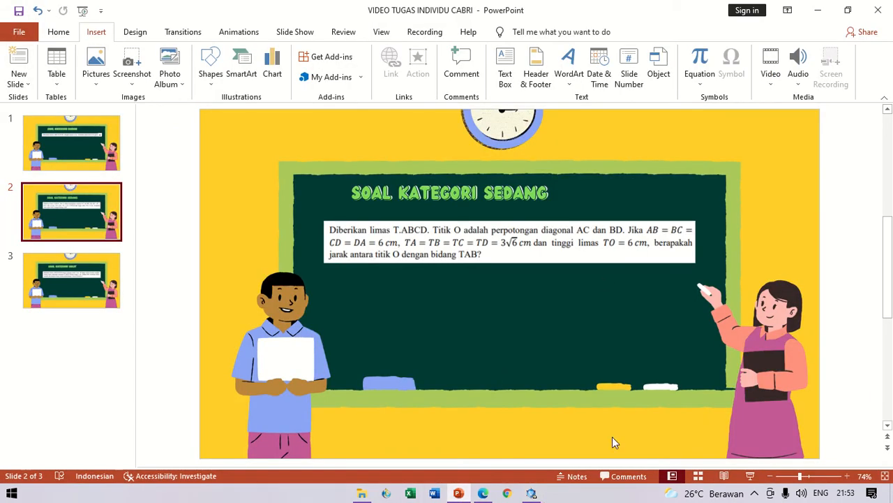
pyautogui.click(483, 494)
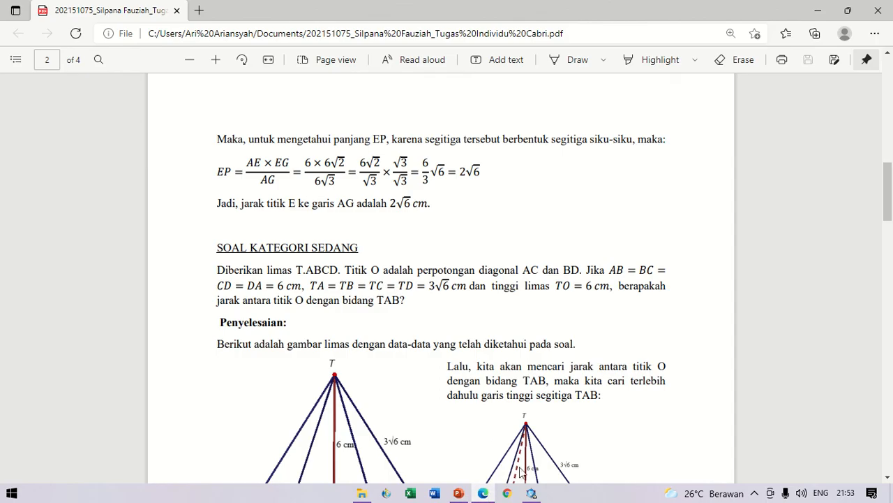
pyautogui.click(532, 493)
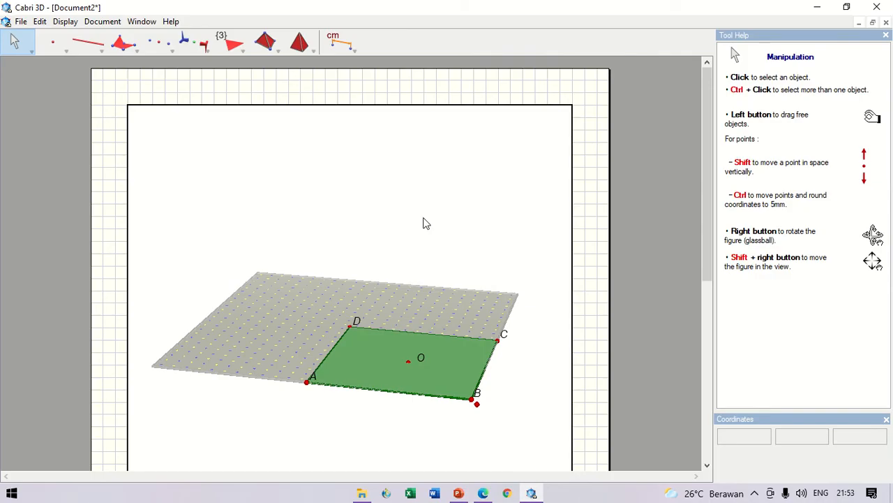
pyautogui.click(345, 47)
pyautogui.click(350, 56)
pyautogui.click(354, 75)
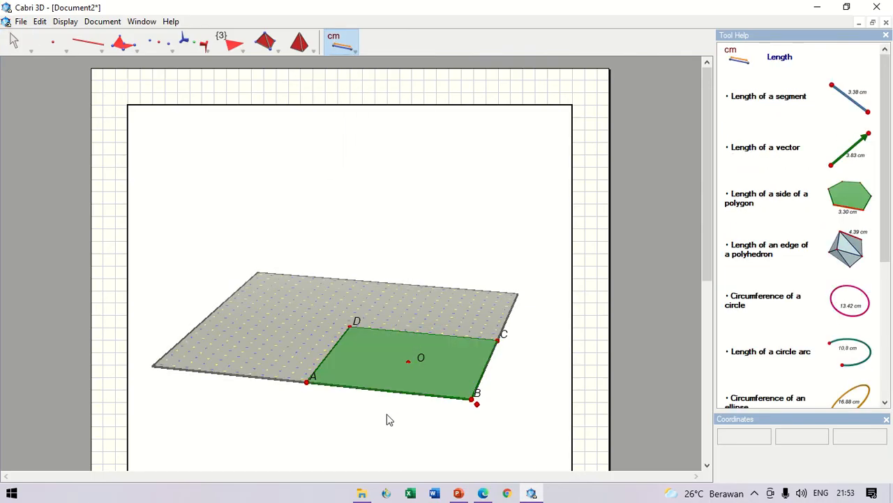
pyautogui.click(382, 391)
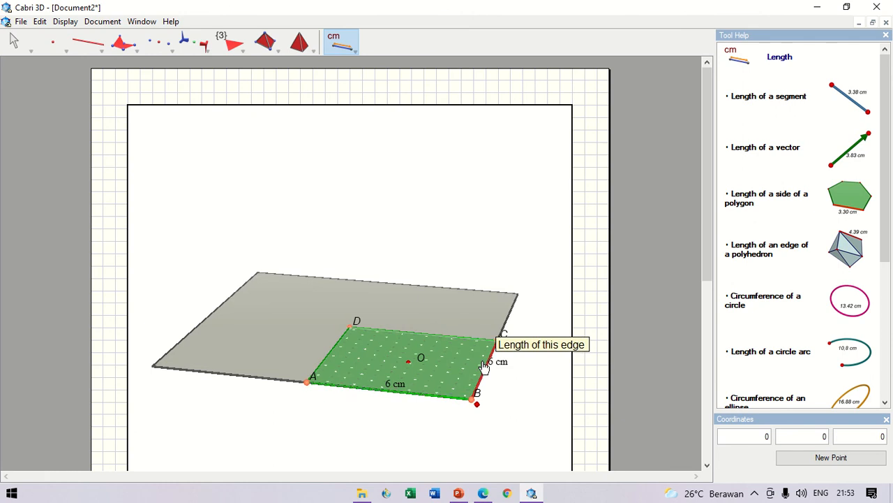
pyautogui.click(487, 375)
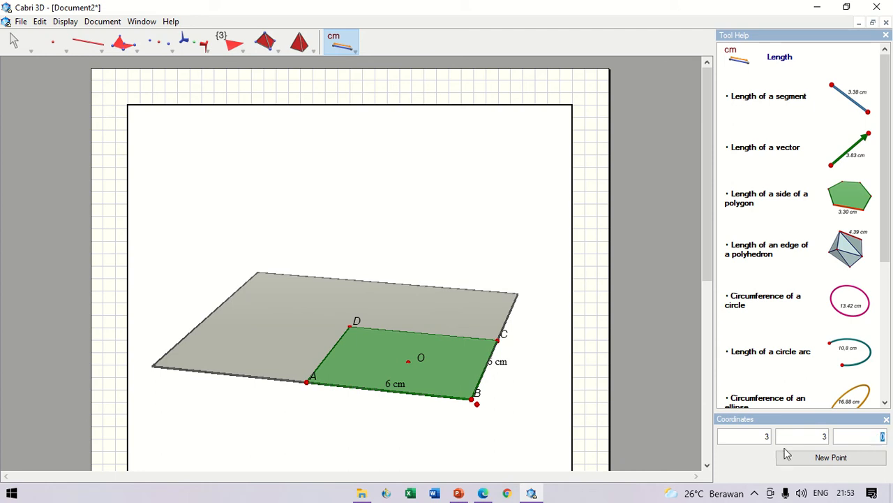
# Add an apex point at coordinates (3, 3, 6) and construct a pyramid from it on the square base ABCD.
pyautogui.click(830, 457)
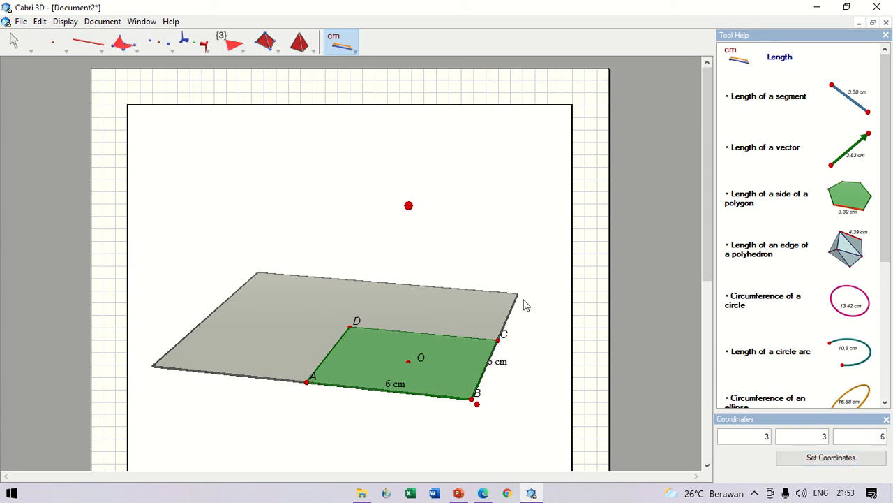
pyautogui.moveTo(275, 55); pyautogui.dragTo(296, 107)
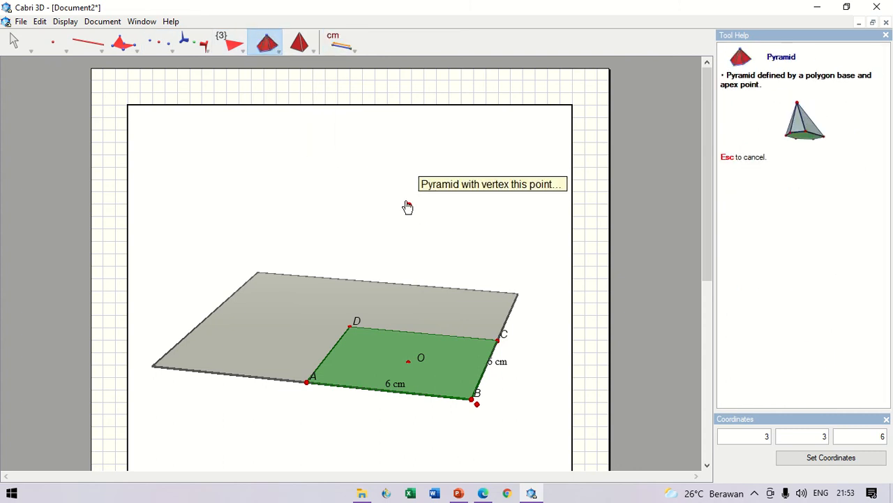
pyautogui.click(409, 206)
pyautogui.click(455, 370)
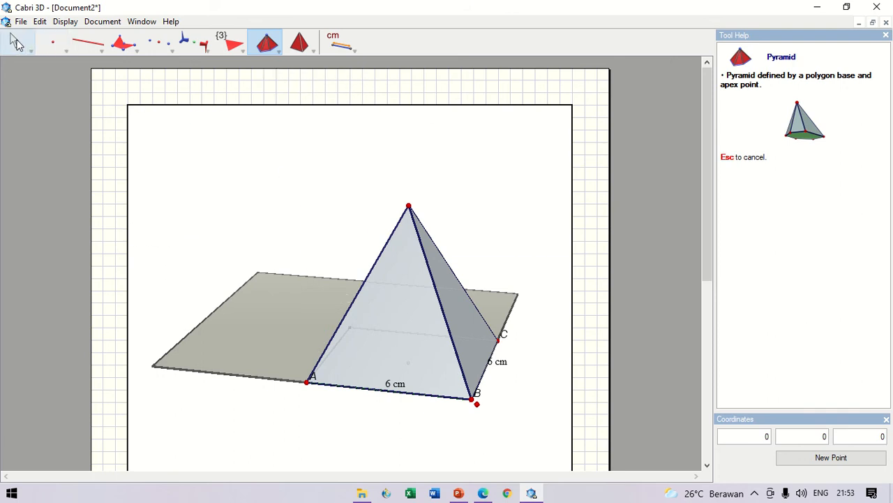
# Set the pyramid's surface style to Empty.
pyautogui.click(15, 42)
pyautogui.rightClick(431, 328)
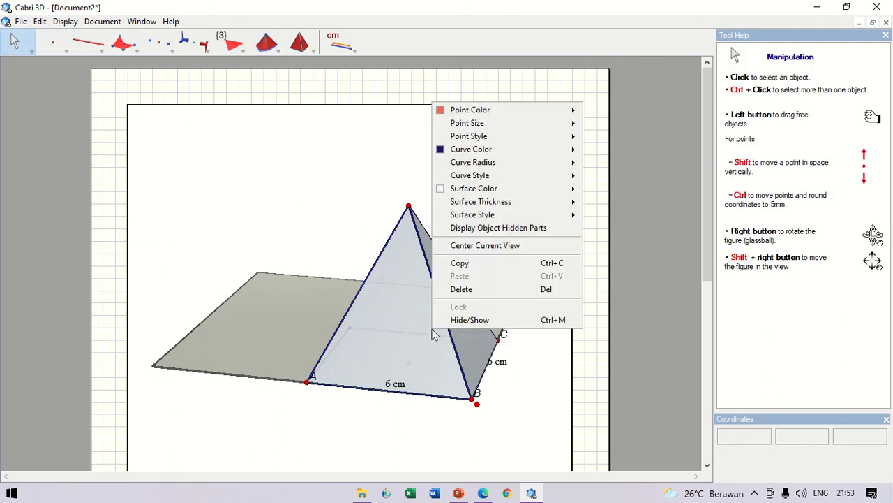
pyautogui.moveTo(565, 214)
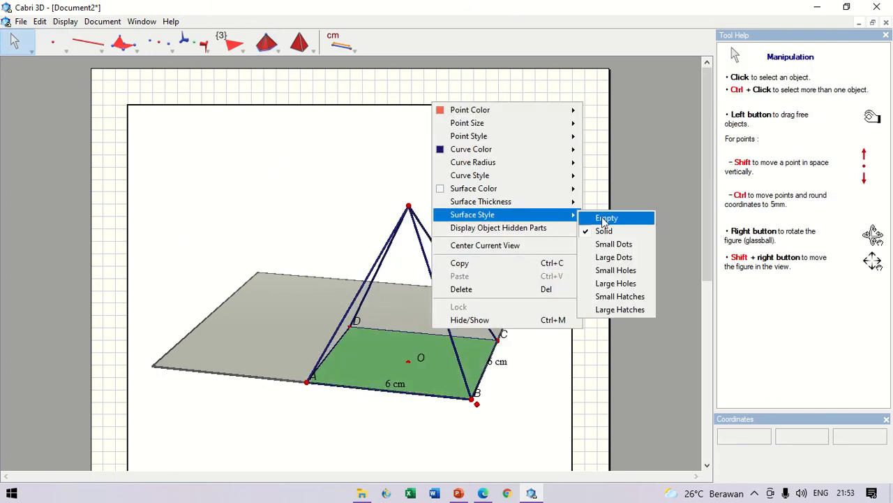
pyautogui.click(605, 220)
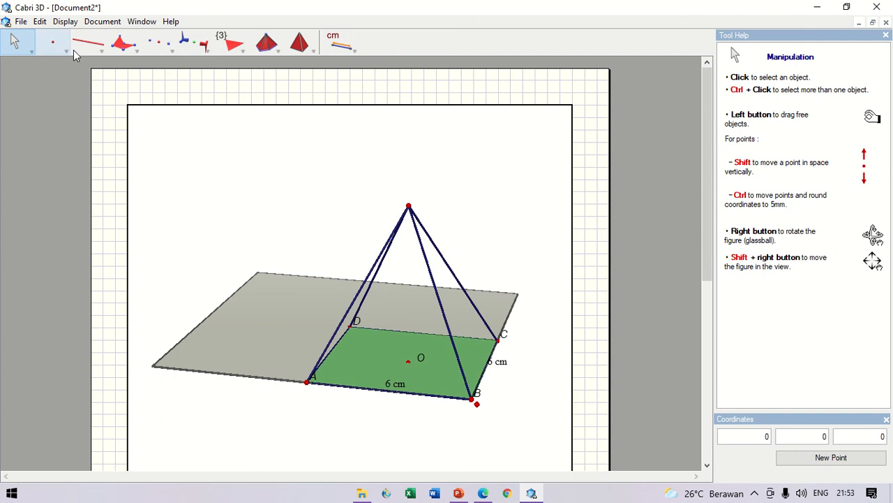
# Label the pyramid's apex point T.
pyautogui.click(53, 42)
pyautogui.click(14, 42)
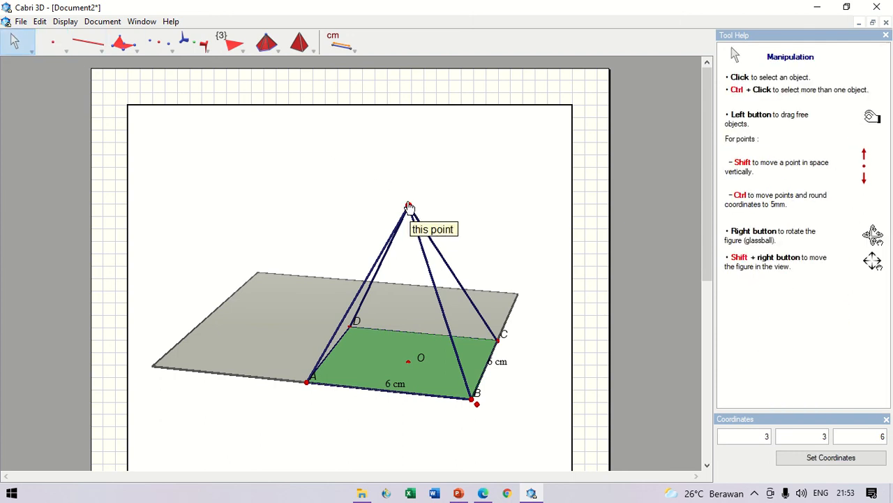
pyautogui.click(409, 207)
pyautogui.write('T')
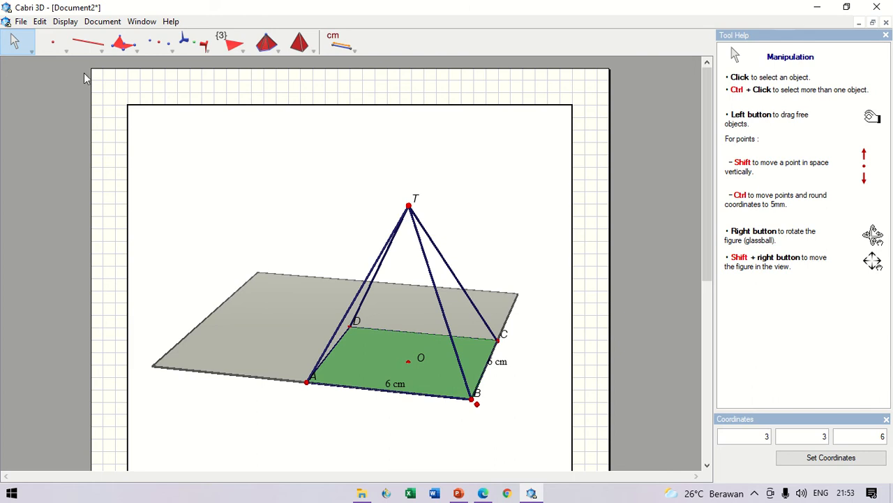
# Draw the height segment from T to O, and add length measurements to it and to the pyramid edge TC.
pyautogui.moveTo(103, 53); pyautogui.dragTo(105, 79)
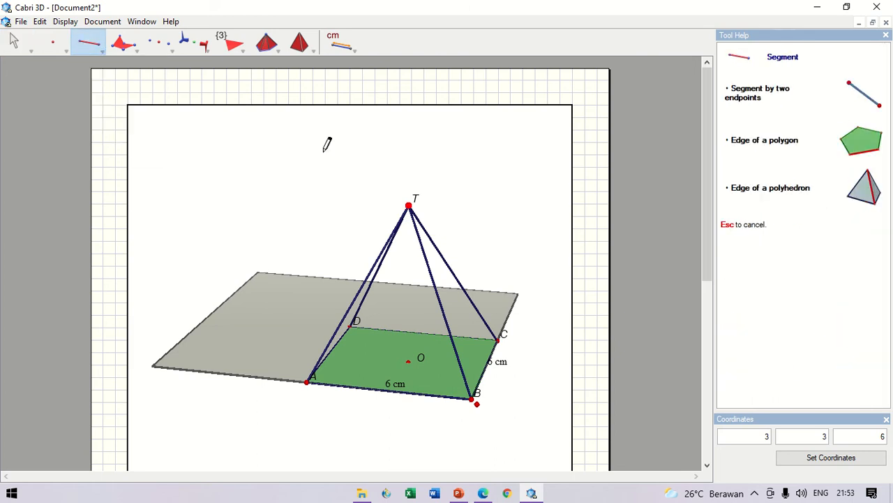
pyautogui.click(409, 205)
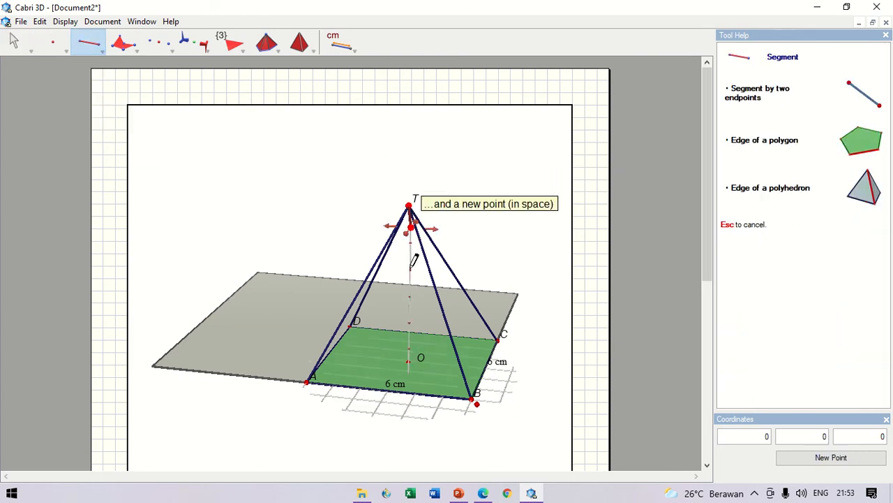
pyautogui.click(408, 359)
pyautogui.click(340, 43)
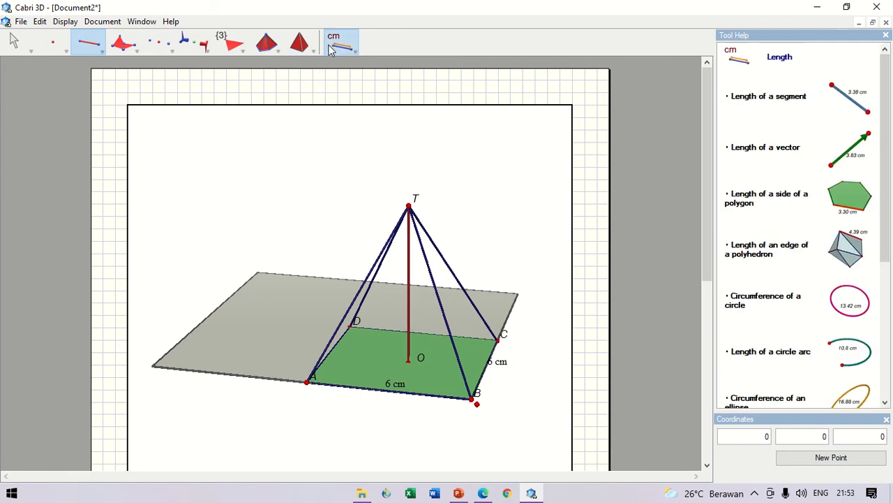
pyautogui.click(410, 301)
pyautogui.click(452, 274)
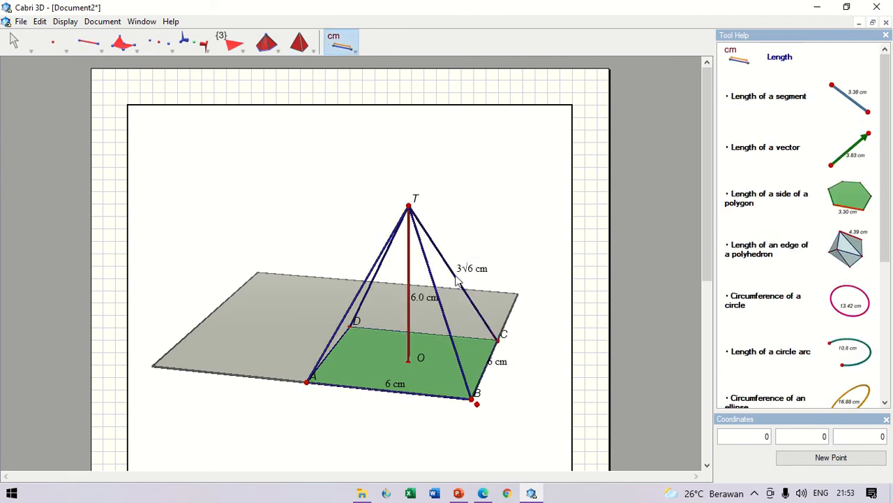
# Check the pyramid problem in PowerPoint, switch back to Cabri 3D, and create a polygon through T, A and B.
pyautogui.click(459, 494)
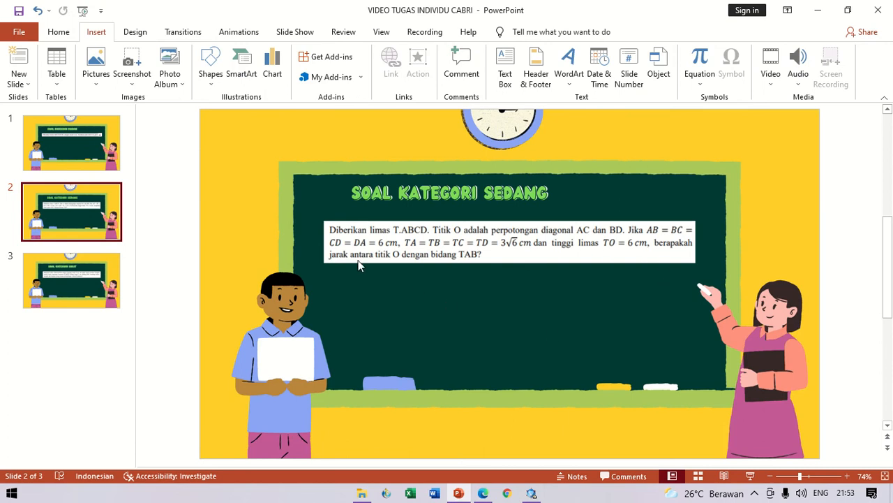
pyautogui.click(532, 494)
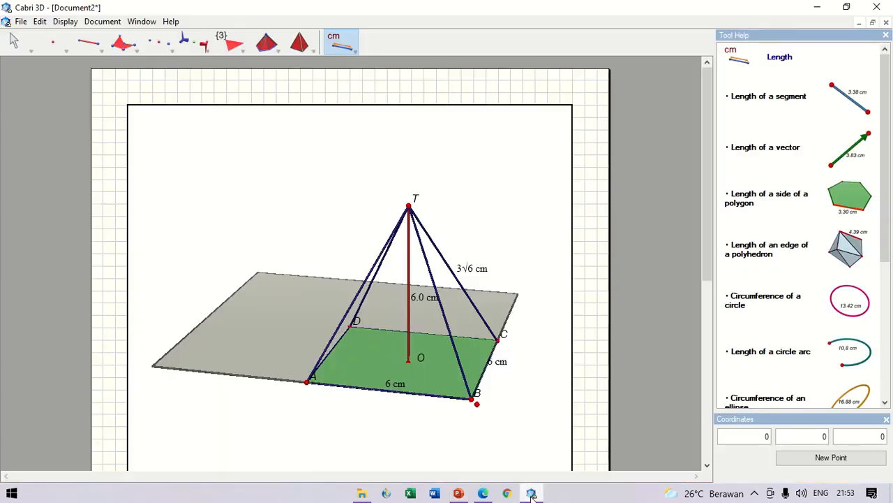
pyautogui.click(124, 43)
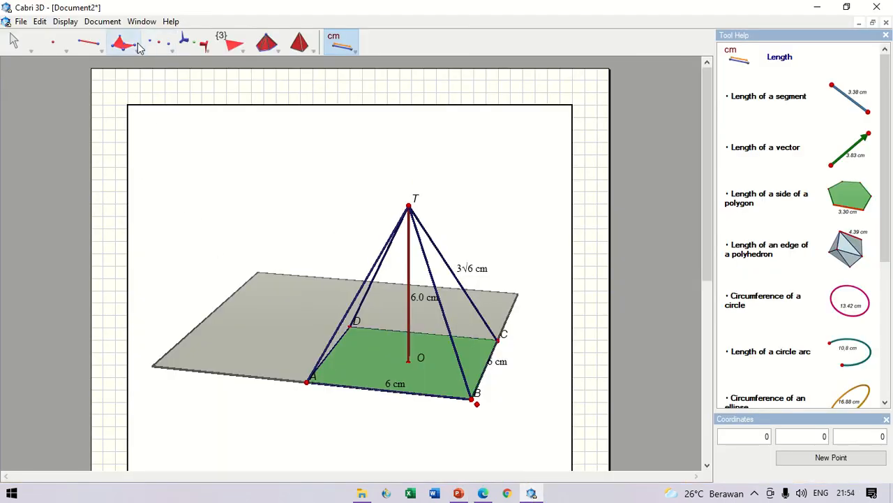
pyautogui.click(410, 206)
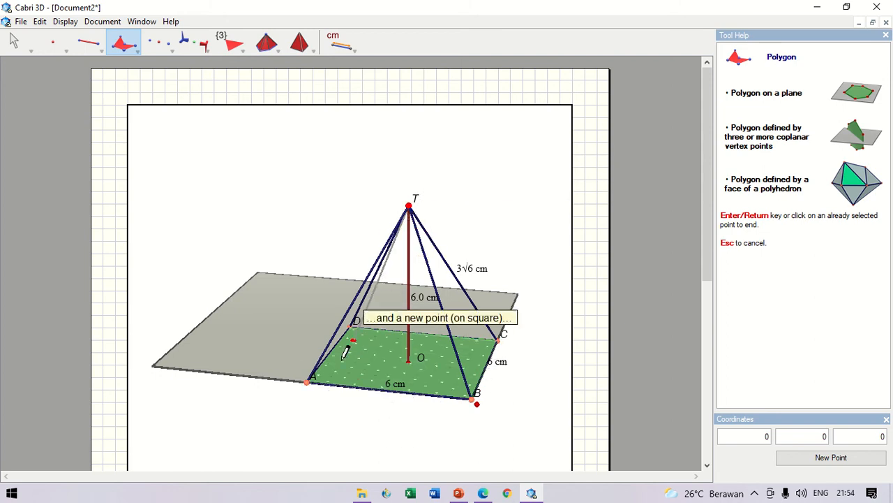
pyautogui.click(306, 382)
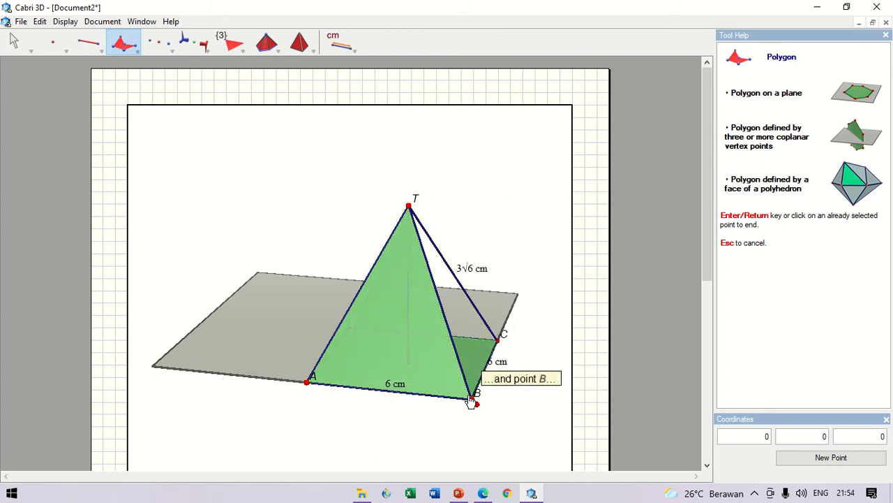
pyautogui.click(472, 399)
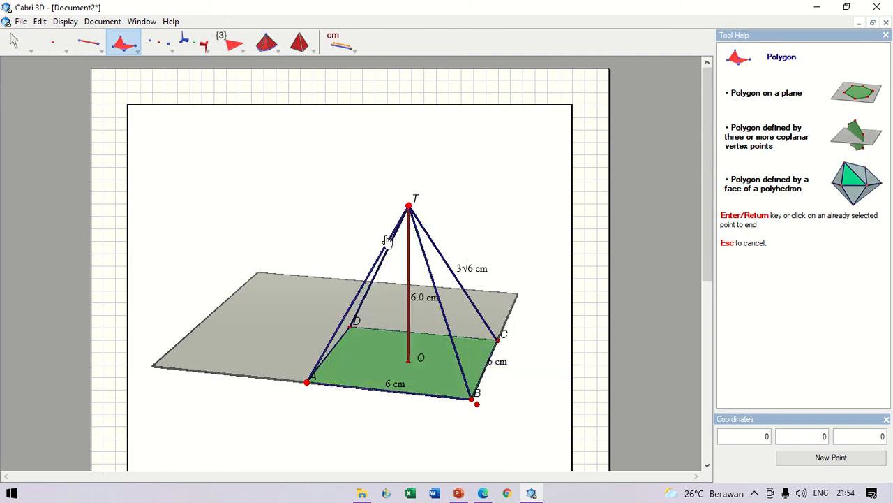
pyautogui.click(410, 205)
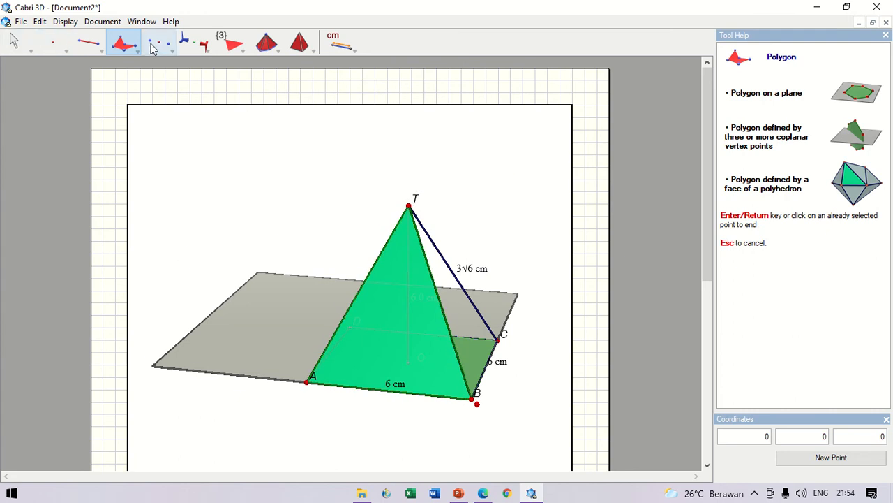
# Construct a line through O perpendicular to the plane of triangle TAB.
pyautogui.click(173, 51)
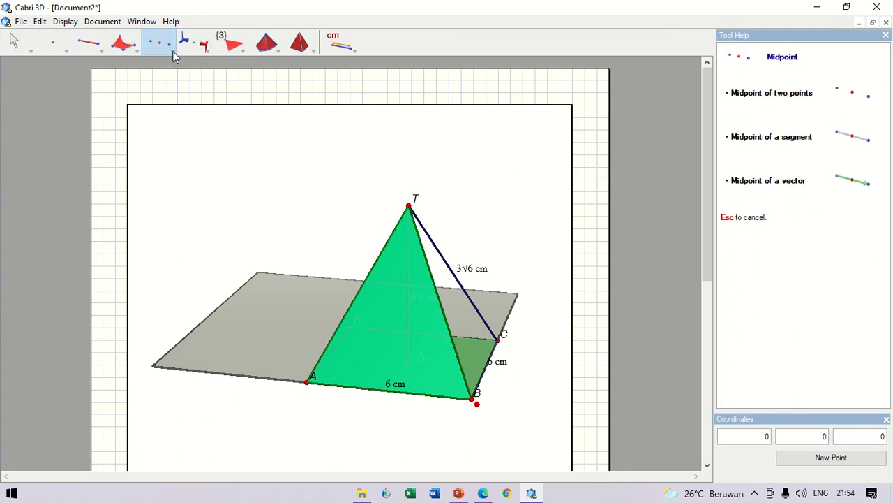
pyautogui.moveTo(172, 51)
pyautogui.mouseDown()
pyautogui.moveTo(173, 74)
pyautogui.moveTo(173, 62)
pyautogui.mouseUp()
pyautogui.moveTo(440, 262); pyautogui.dragTo(384, 269, button='right')
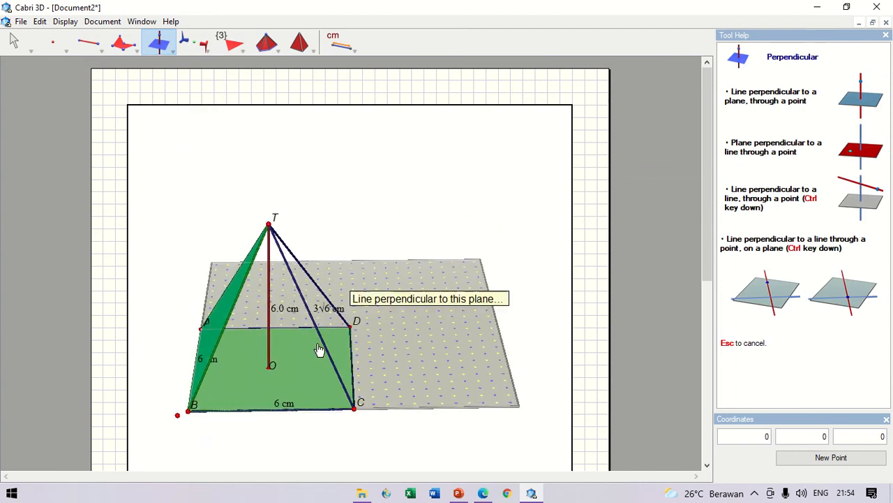
pyautogui.click(271, 370)
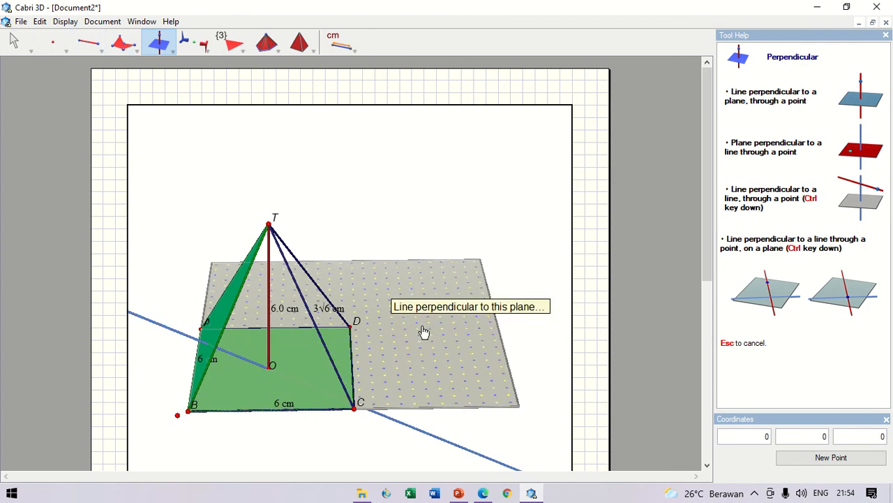
# Mark the point where the perpendicular line intersects triangle TAB, and hide the line.
pyautogui.moveTo(482, 337); pyautogui.dragTo(372, 309, button='right')
pyautogui.click(53, 42)
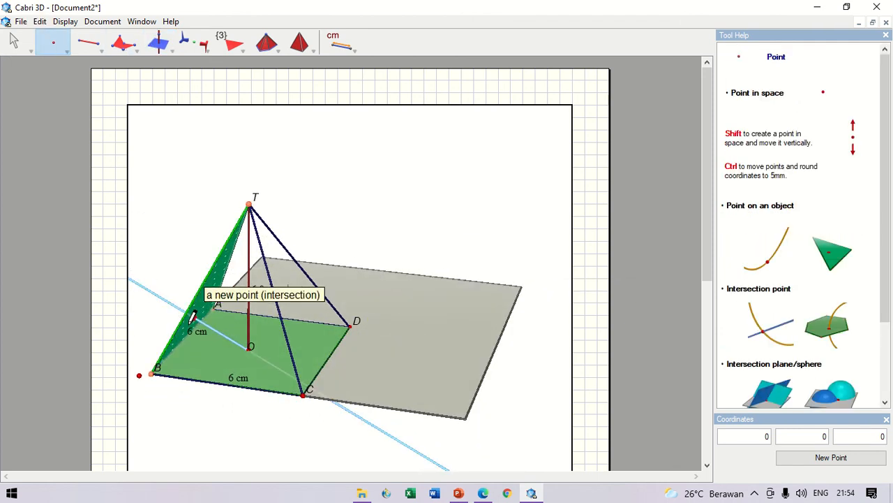
pyautogui.click(193, 316)
pyautogui.click(14, 41)
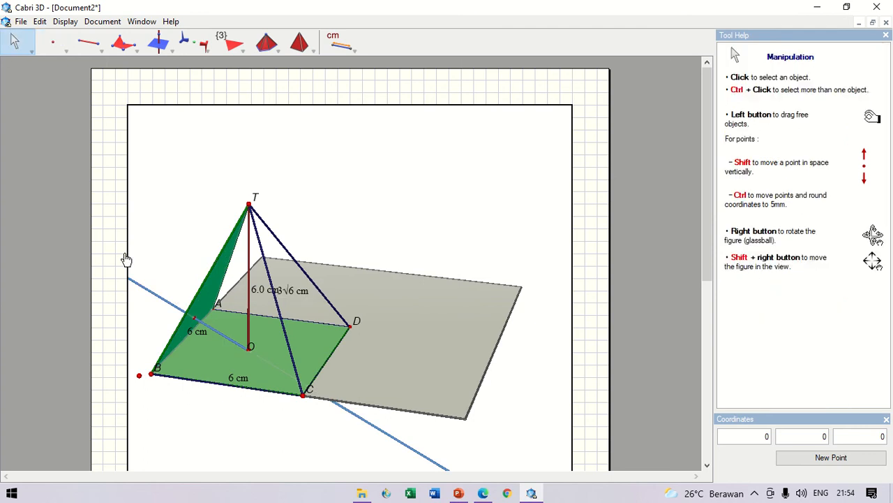
pyautogui.rightClick(148, 291)
pyautogui.click(214, 432)
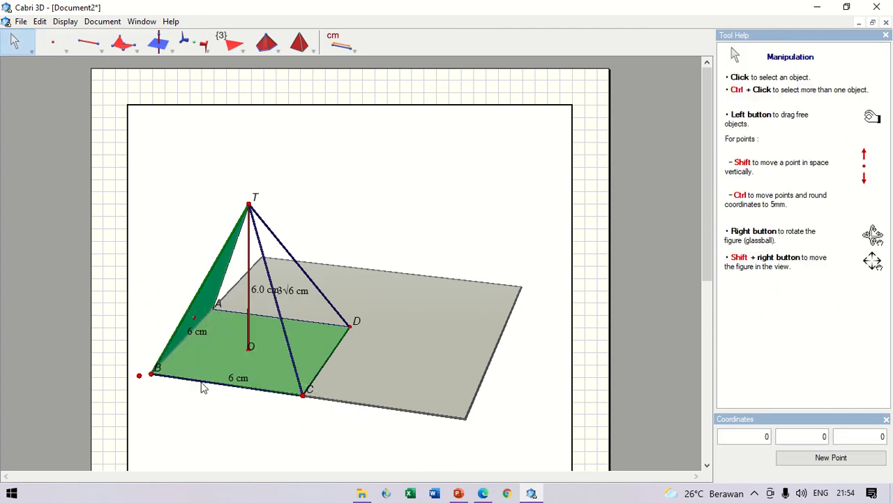
# Draw a segment between O and the intersection point on triangle TAB, and add a length measurement to it.
pyautogui.click(85, 46)
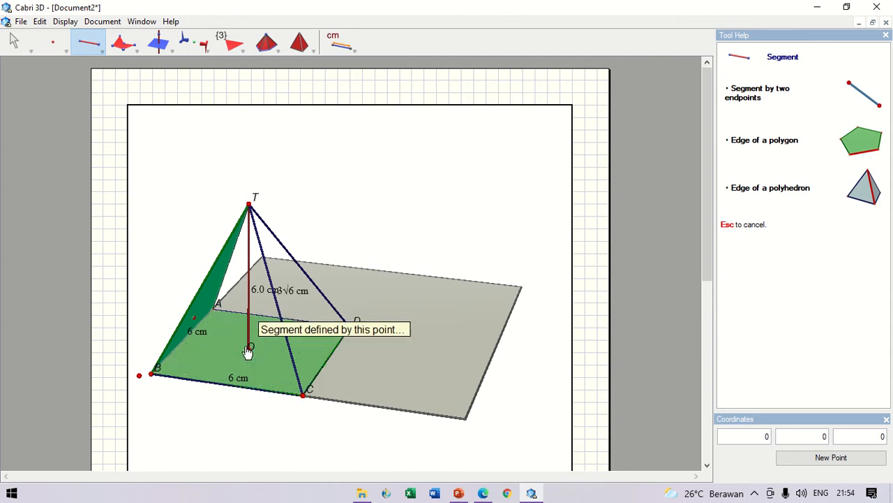
pyautogui.click(228, 342)
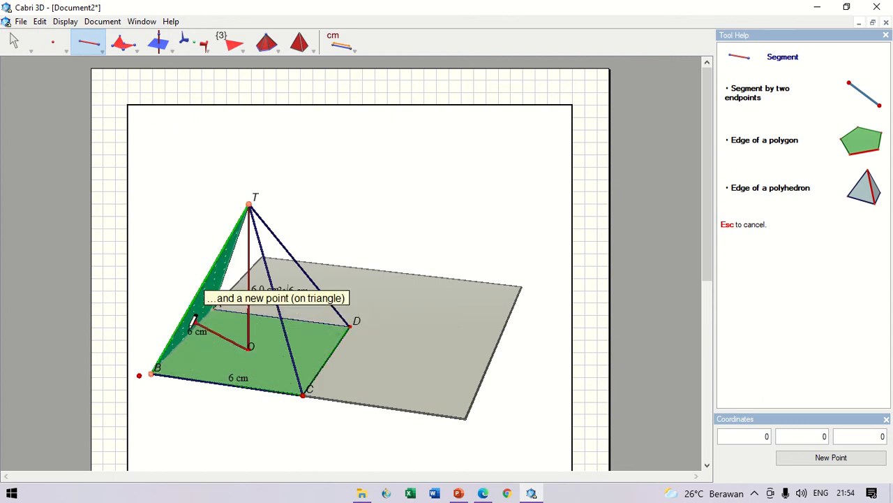
pyautogui.click(193, 317)
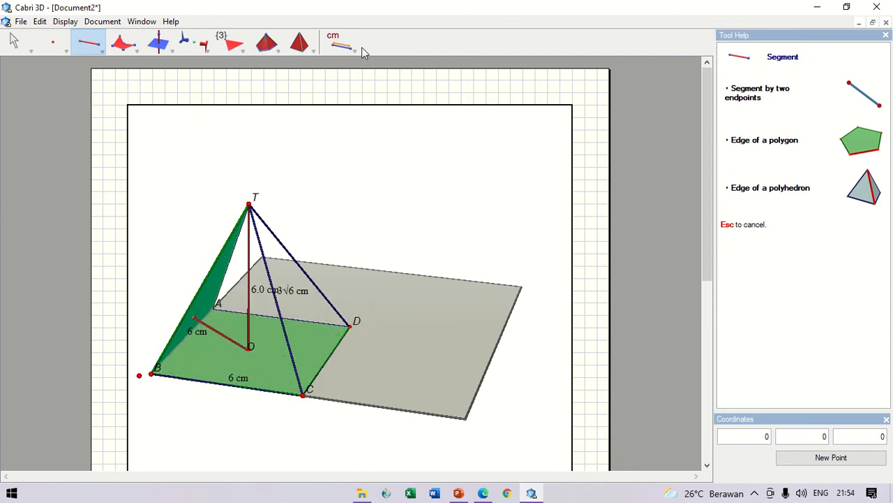
pyautogui.click(340, 49)
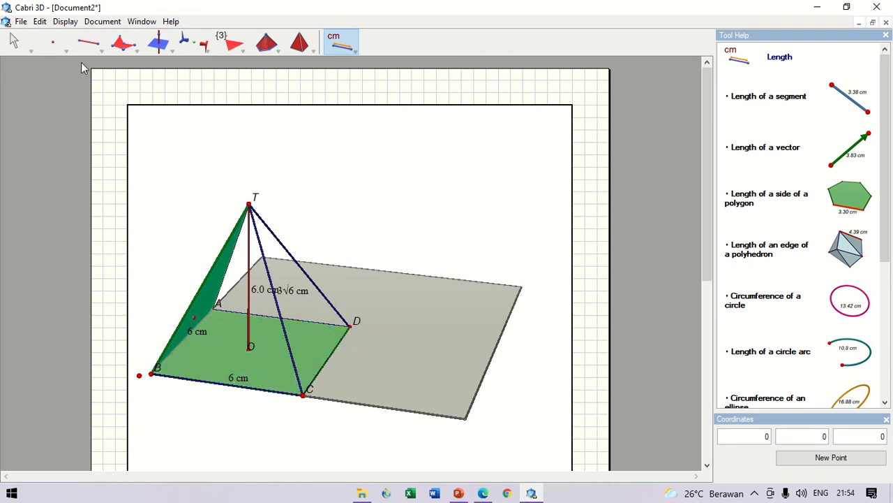
pyautogui.click(89, 43)
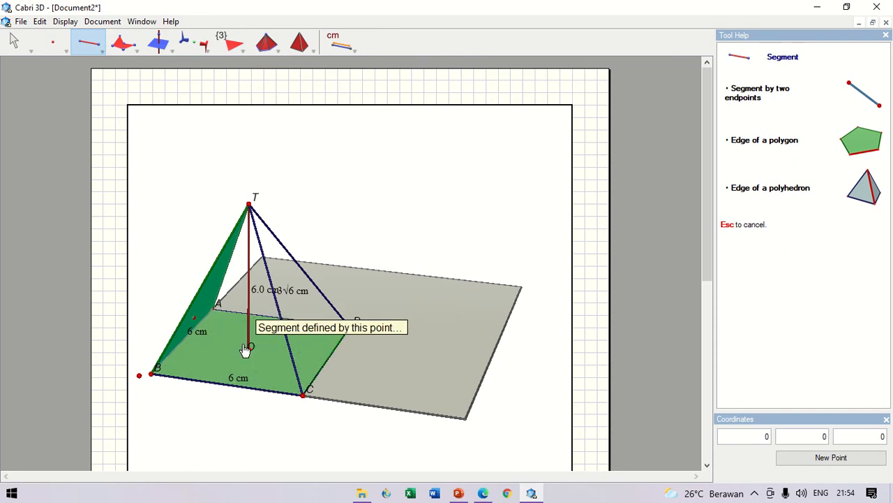
pyautogui.click(194, 318)
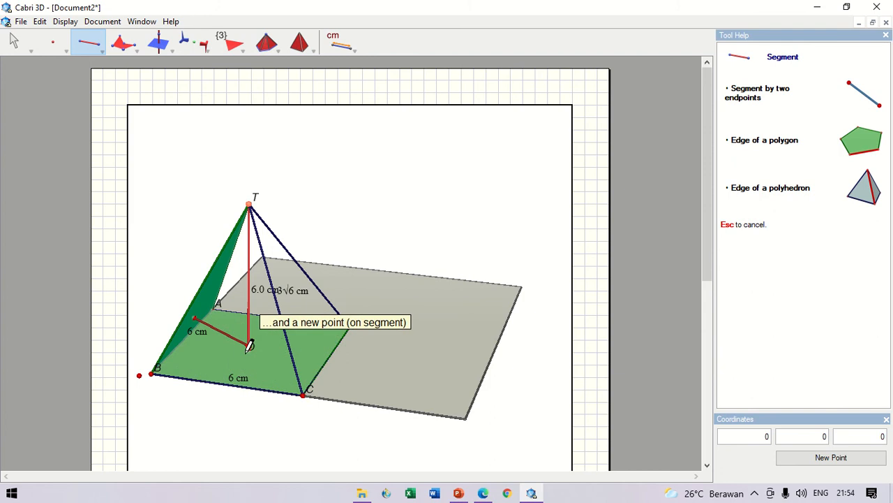
pyautogui.click(250, 345)
pyautogui.click(342, 43)
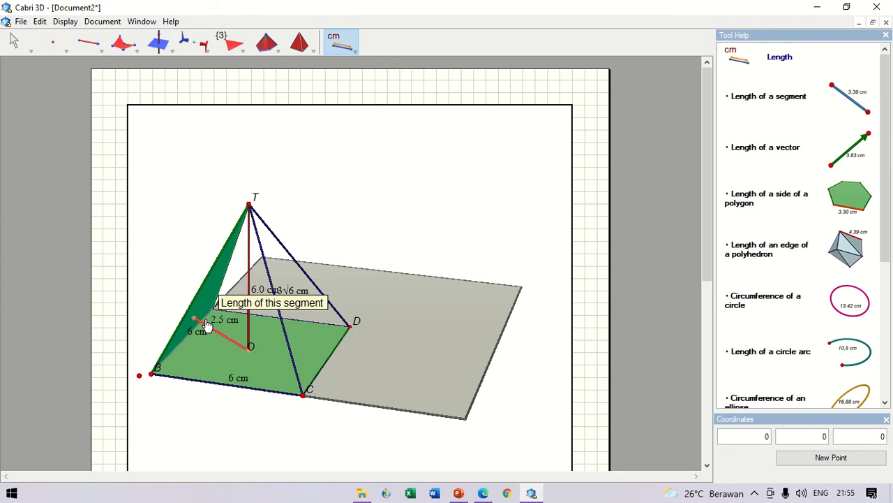
# Undo the segment from O, the hiding of the perpendicular line, and the intersection point on triangle TAB.
pyautogui.hotkey('ctrl', 'z')
pyautogui.hotkey('ctrl', 'z')
pyautogui.hotkey('ctrl', 'z')
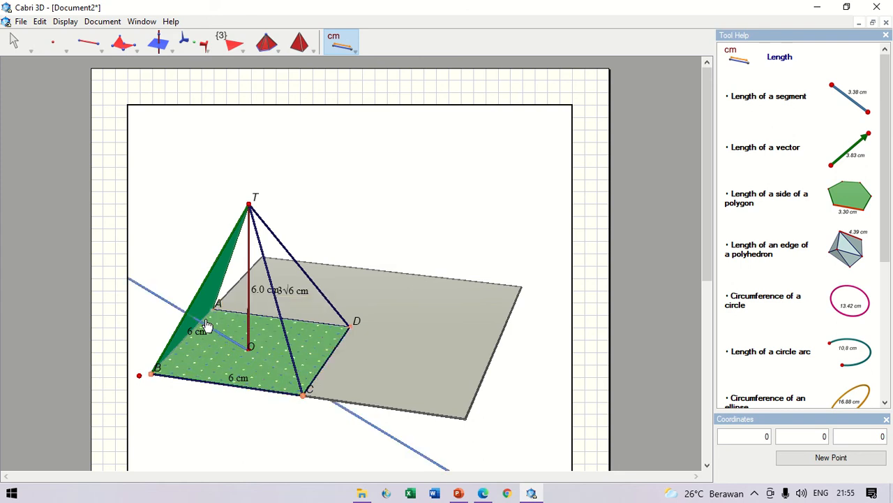
pyautogui.hotkey('ctrl', 'z')
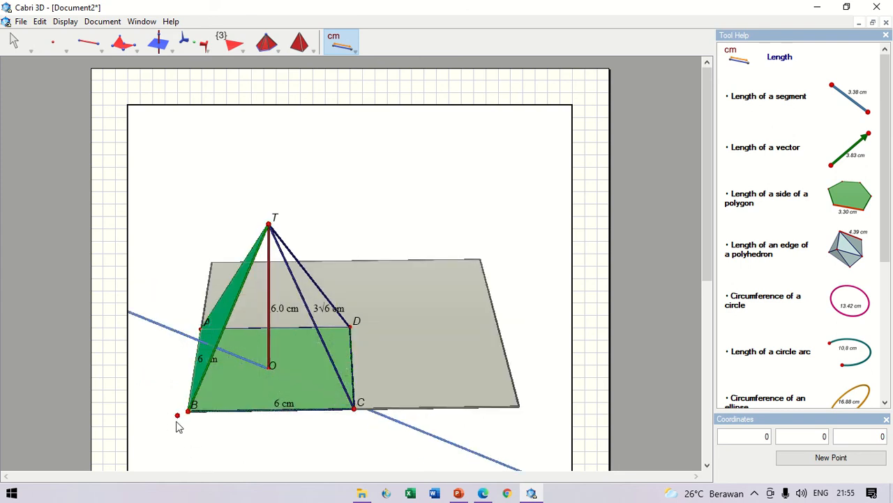
# Delete the stray point beside corner B together with the objects that depend on it.
pyautogui.click(14, 41)
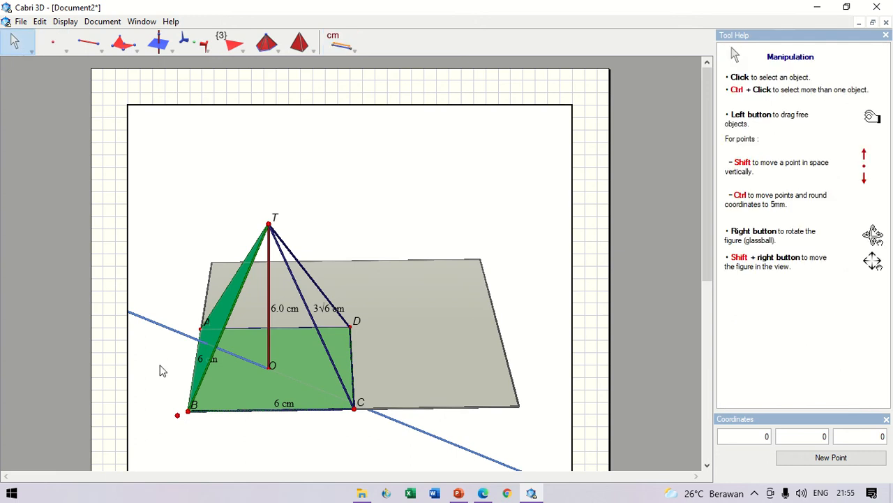
pyautogui.hotkey('ctrl', 'z')
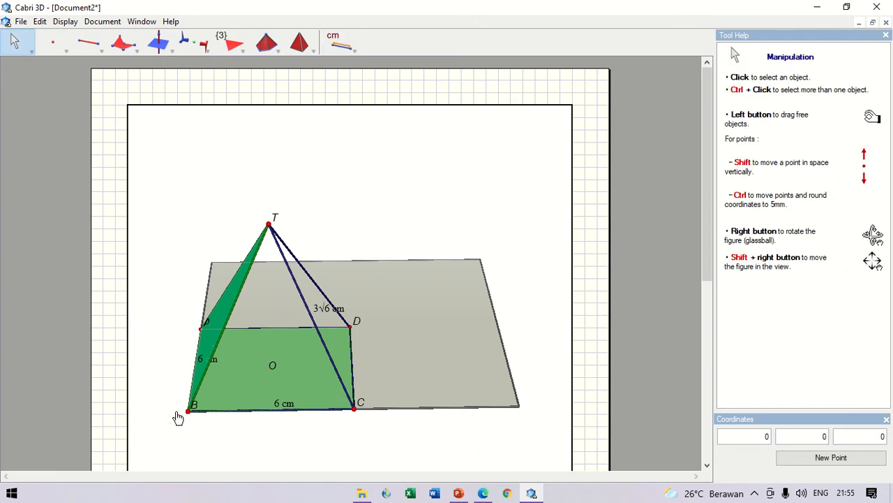
pyautogui.click(84, 41)
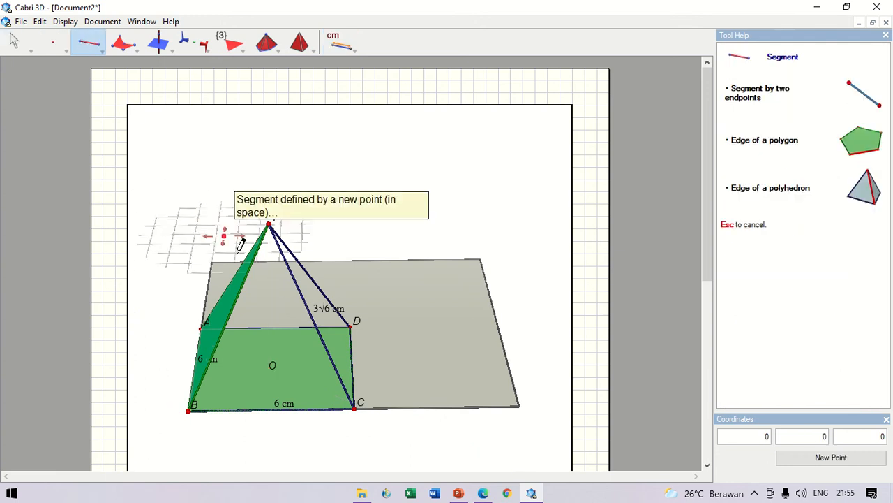
pyautogui.click(269, 224)
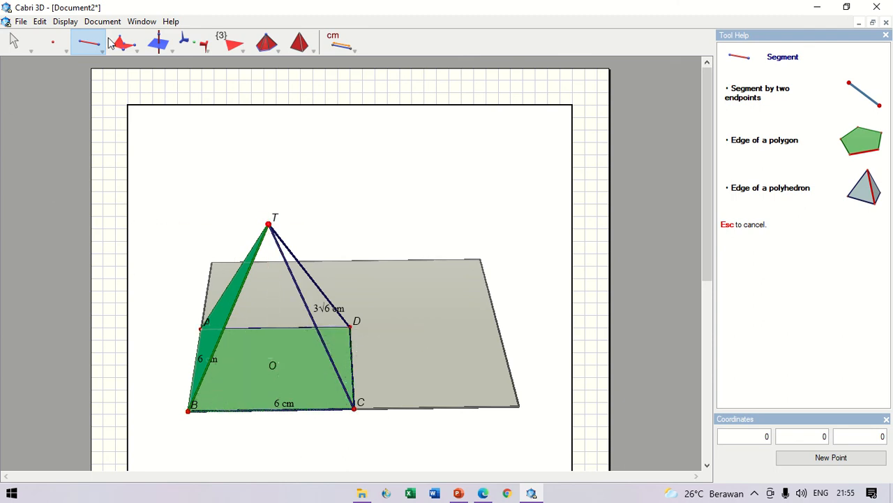
# Construct the midpoint of A and C at label O, and draw a segment from T to that midpoint.
pyautogui.moveTo(167, 46); pyautogui.dragTo(178, 116)
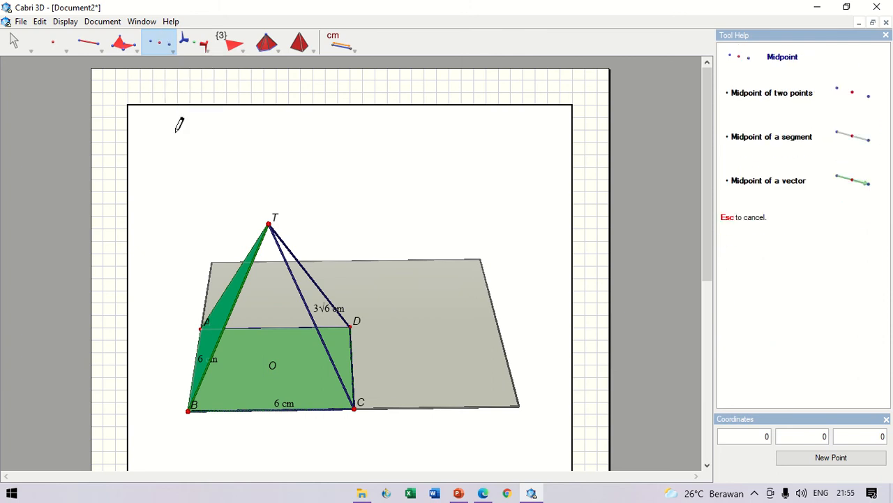
pyautogui.click(199, 326)
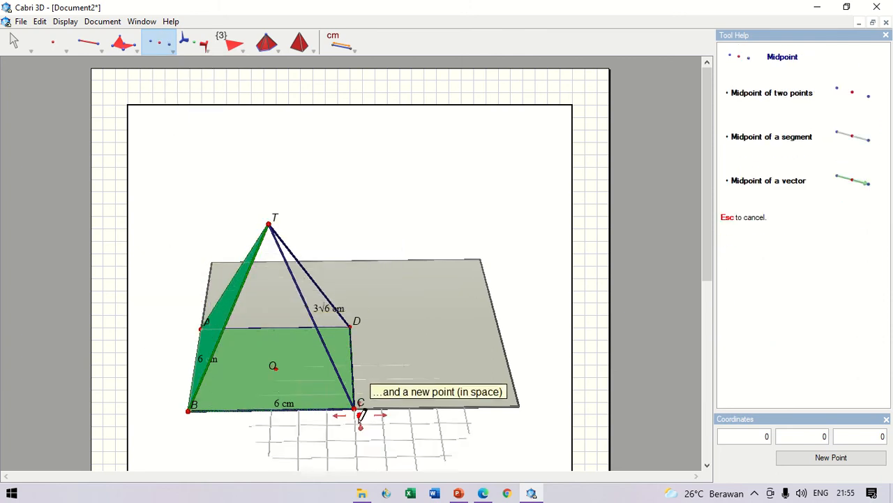
pyautogui.click(354, 406)
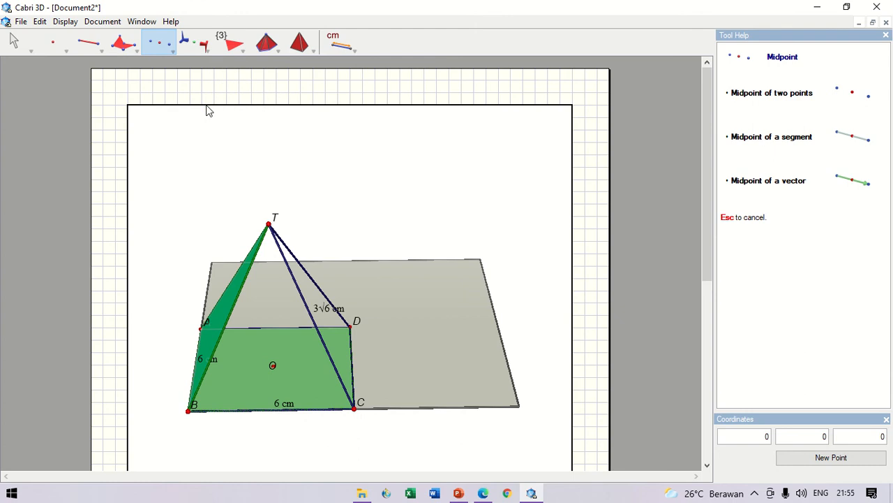
pyautogui.click(89, 44)
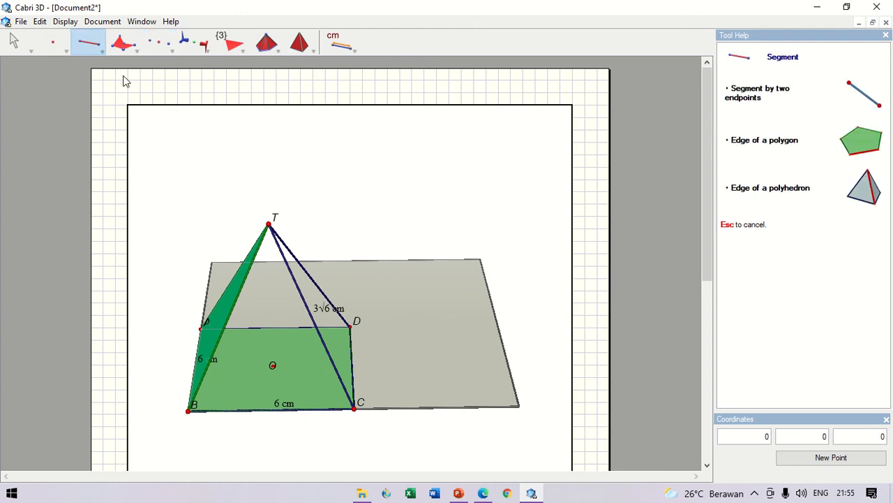
pyautogui.click(269, 224)
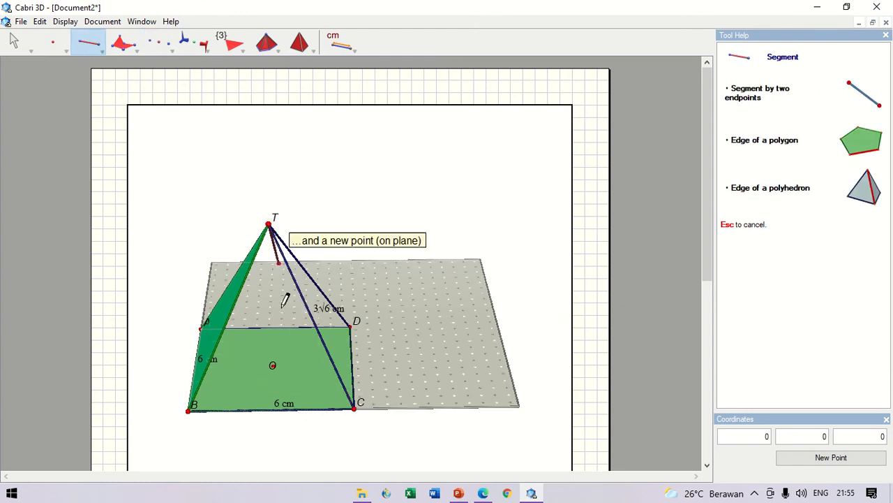
pyautogui.click(271, 365)
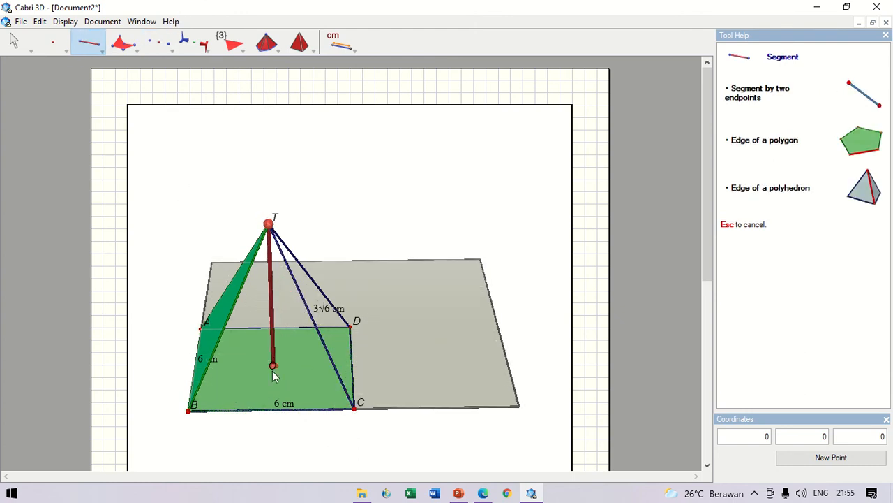
# Construct a line through the new midpoint at O perpendicular to triangle TAB.
pyautogui.moveTo(159, 54); pyautogui.dragTo(184, 63)
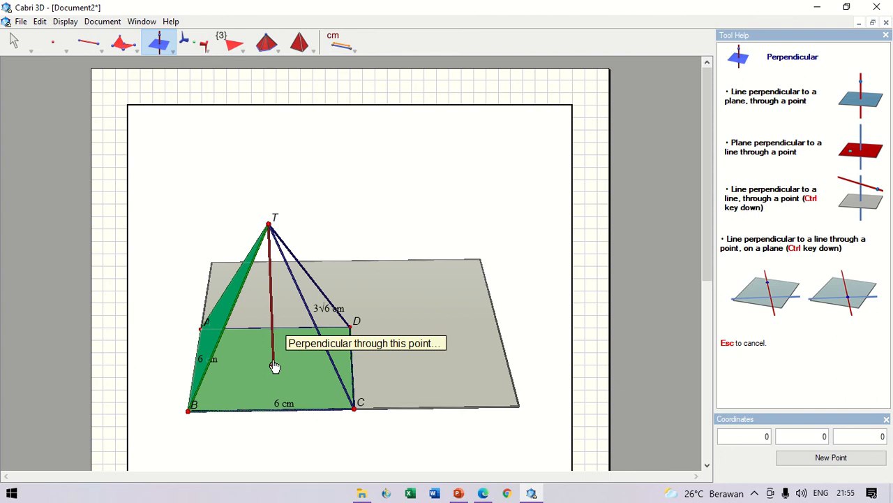
pyautogui.click(274, 366)
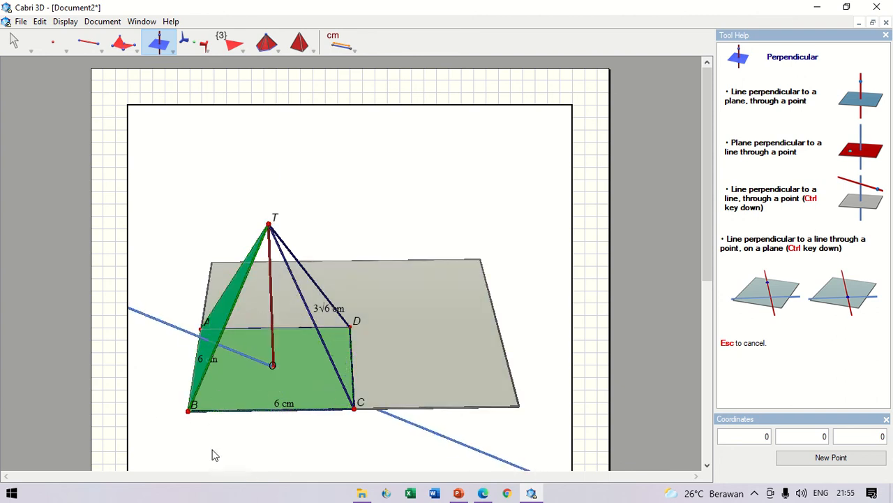
pyautogui.moveTo(190, 427); pyautogui.dragTo(138, 384, button='right')
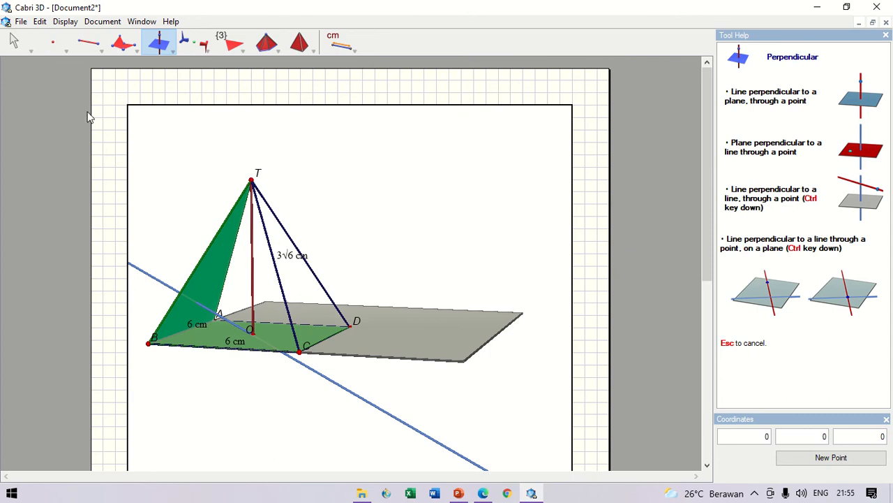
# Mark the intersection of the perpendicular line with triangle TAB and draw a segment from that point to O.
pyautogui.click(55, 43)
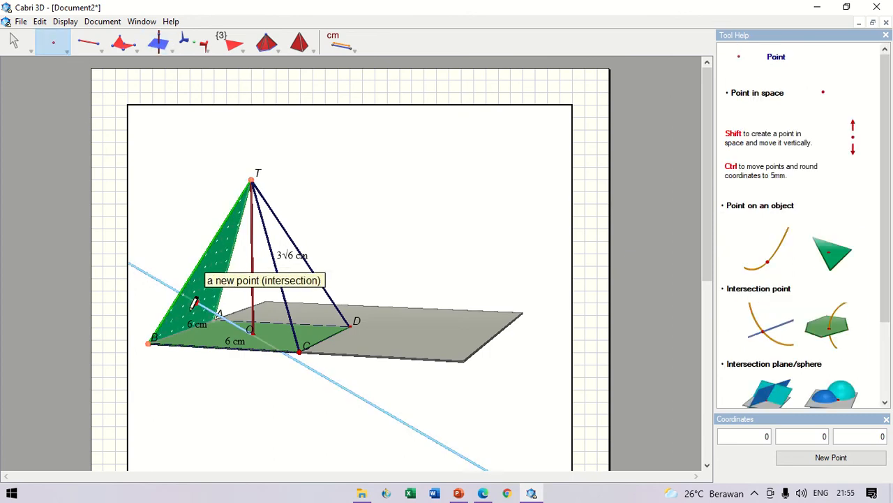
pyautogui.click(89, 44)
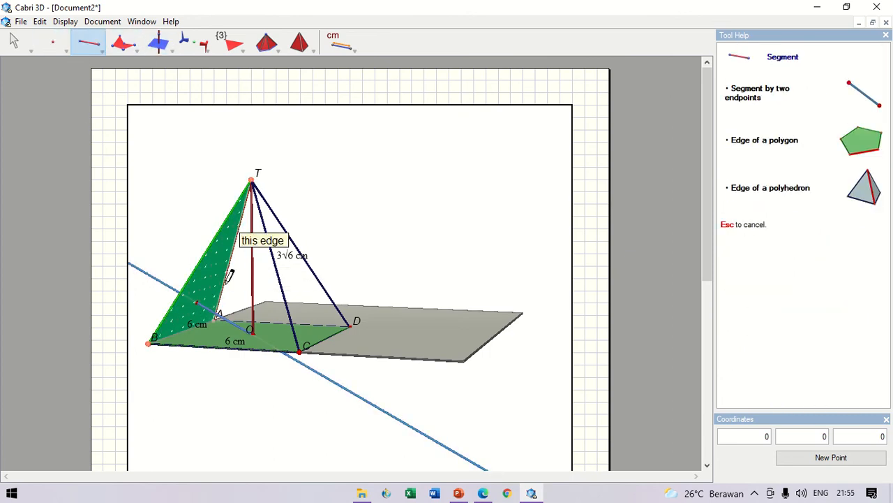
pyautogui.click(197, 305)
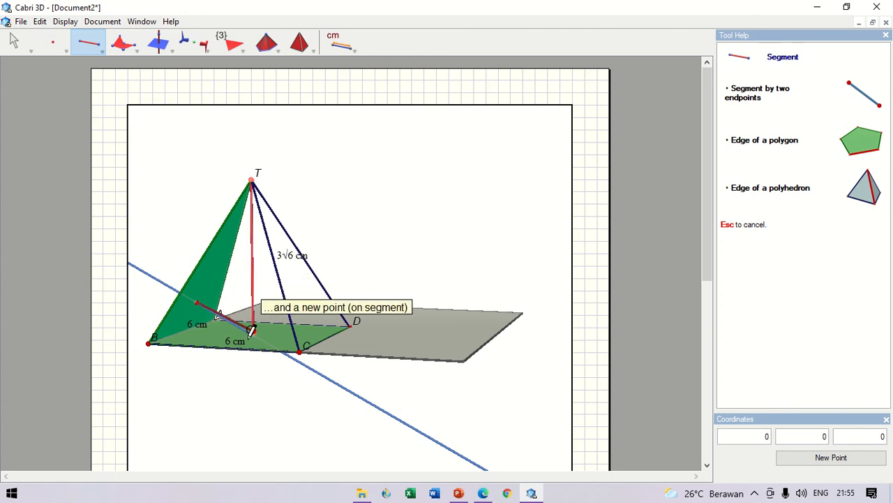
pyautogui.click(252, 330)
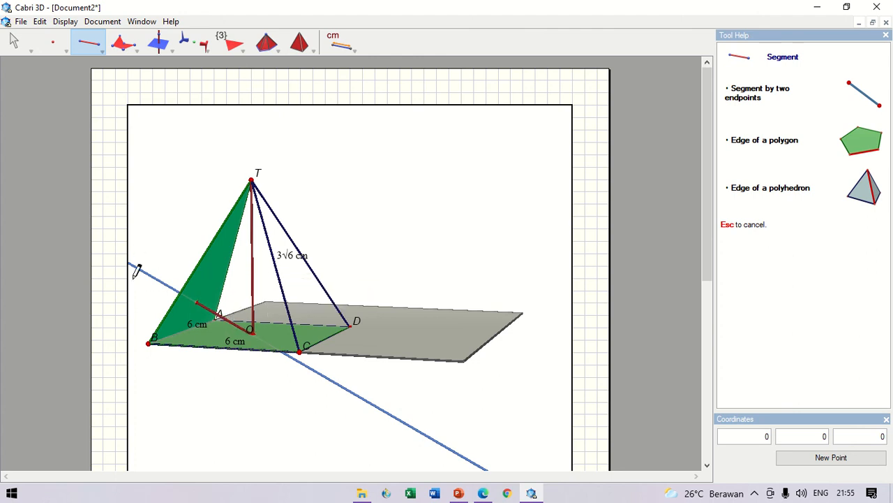
pyautogui.press('Escape')
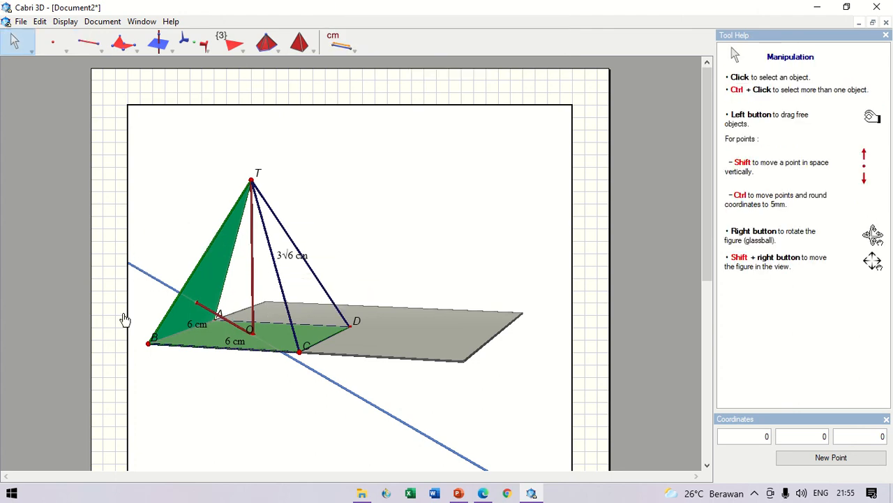
# Hide the line through O perpendicular to triangle TAB.
pyautogui.click(157, 279)
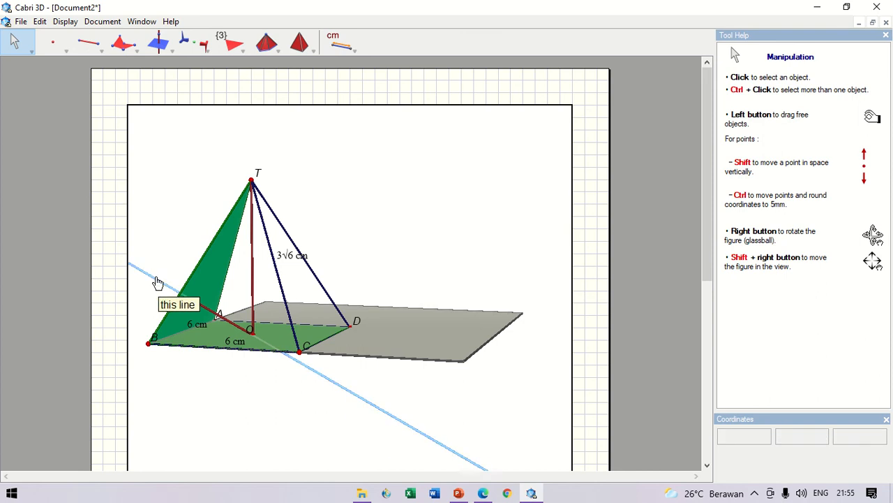
pyautogui.rightClick(160, 289)
pyautogui.click(200, 425)
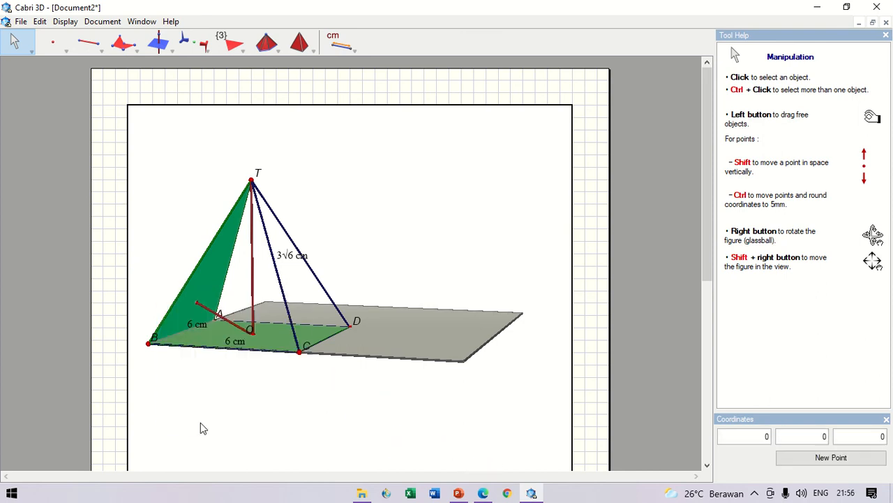
# Measure the length of the segment between O and its perpendicular foot on triangle TAB.
pyautogui.click(340, 54)
pyautogui.click(216, 314)
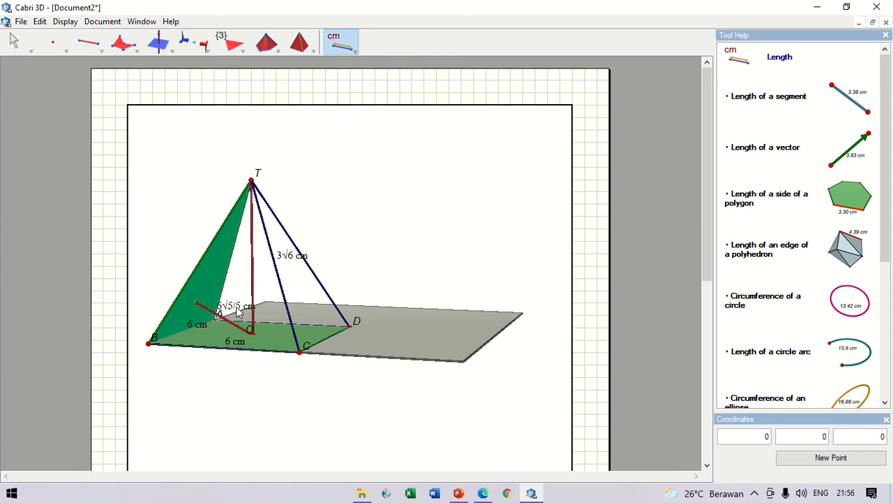
pyautogui.click(14, 41)
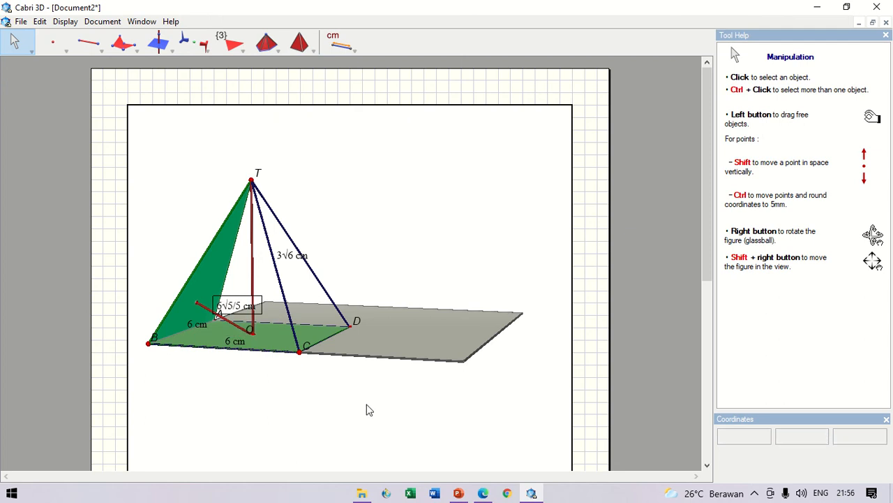
# Switch to the PDF in Edge and review the worked solution for the distance from O to plane TAB.
pyautogui.click(483, 493)
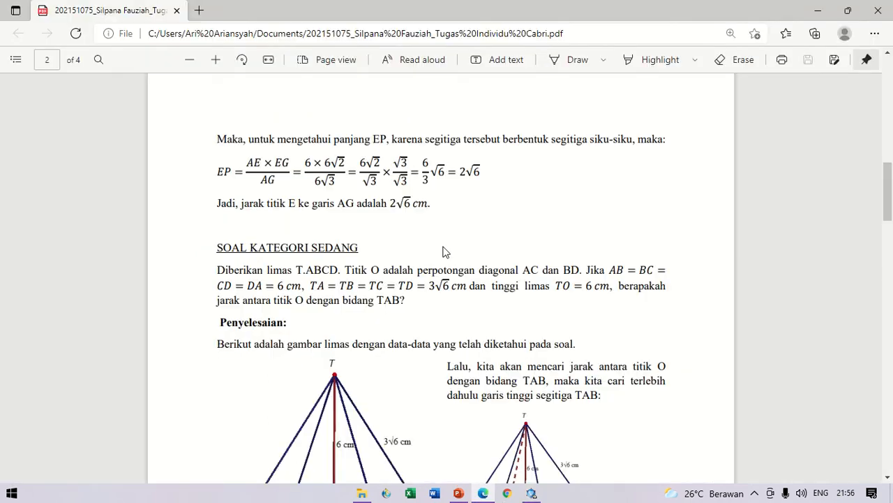
pyautogui.scroll(-3, 442, 251)
pyautogui.scroll(3, 444, 252)
pyautogui.scroll(-9, 446, 251)
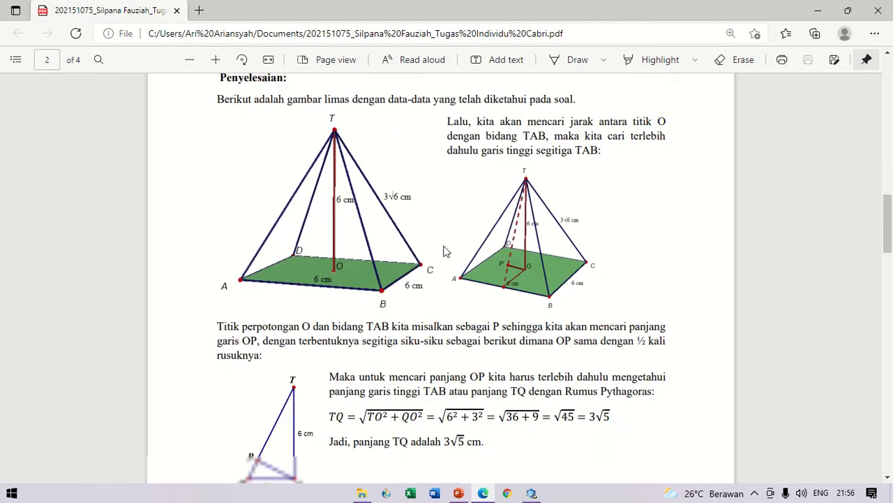
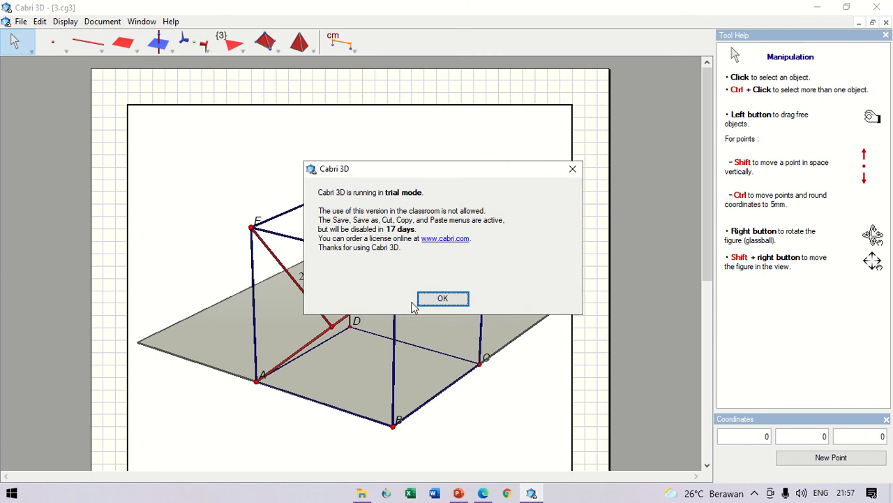
# Dismiss the trial notice and clear the segment from E, the base plane and diagonal AG from the cube drawing.
pyautogui.click(420, 302)
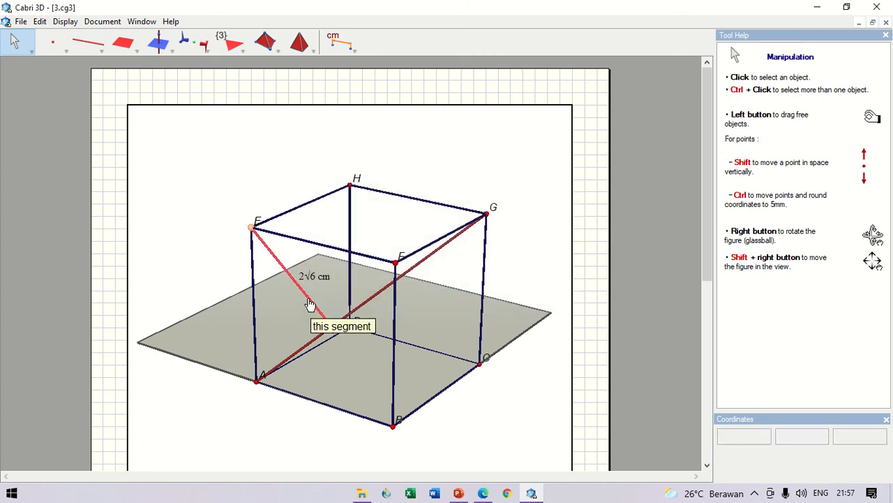
pyautogui.press('Delete')
pyautogui.click(332, 329)
pyautogui.press('Delete')
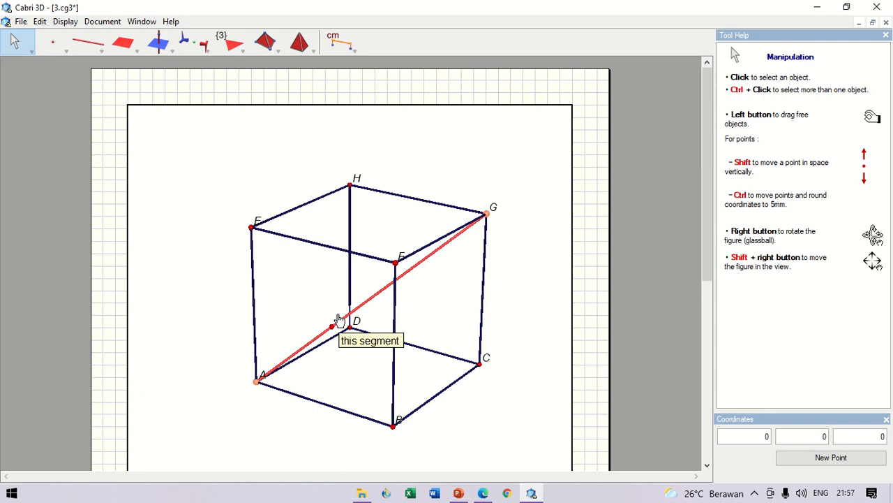
pyautogui.click(337, 321)
pyautogui.press('Delete')
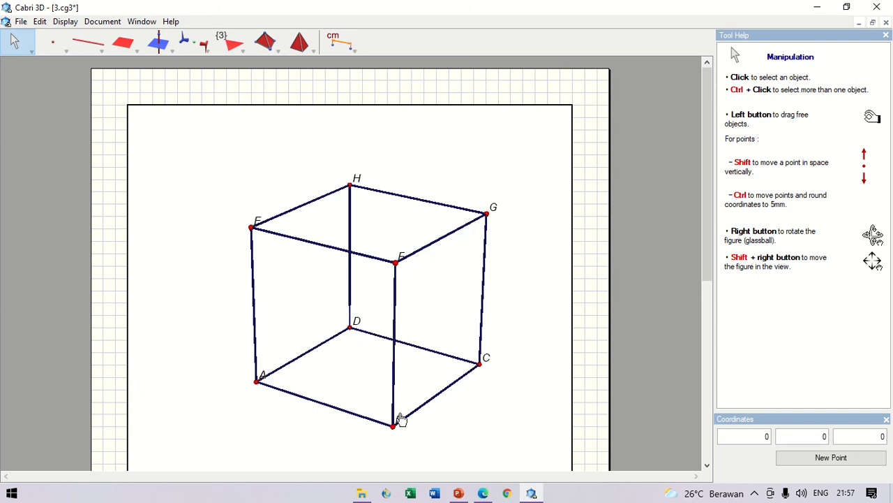
# Consult the SOAL KATEGORI SULIT slide in PowerPoint, and return to Cabri 3D to construct polygon ABCD on the cube's base.
pyautogui.click(459, 494)
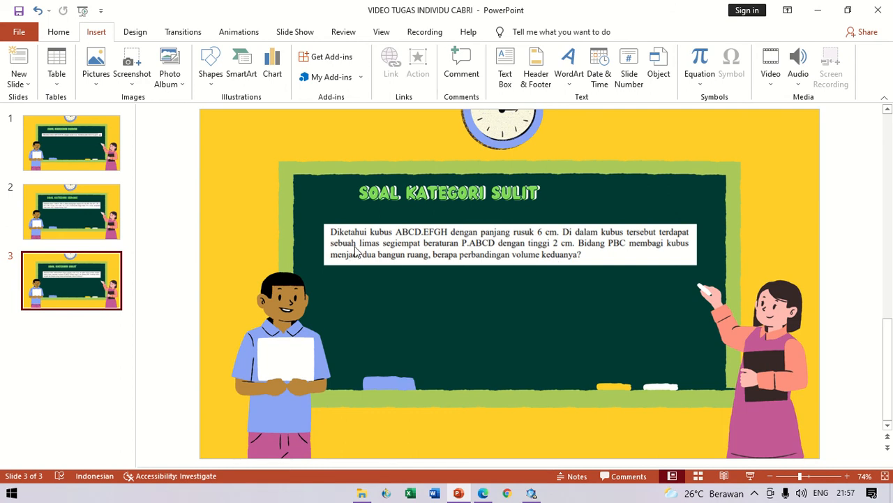
pyautogui.click(533, 494)
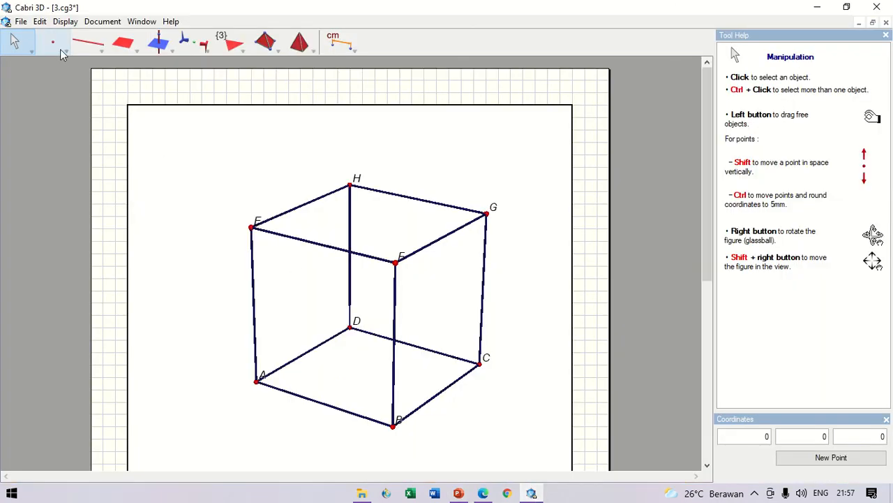
pyautogui.moveTo(140, 52); pyautogui.dragTo(138, 76)
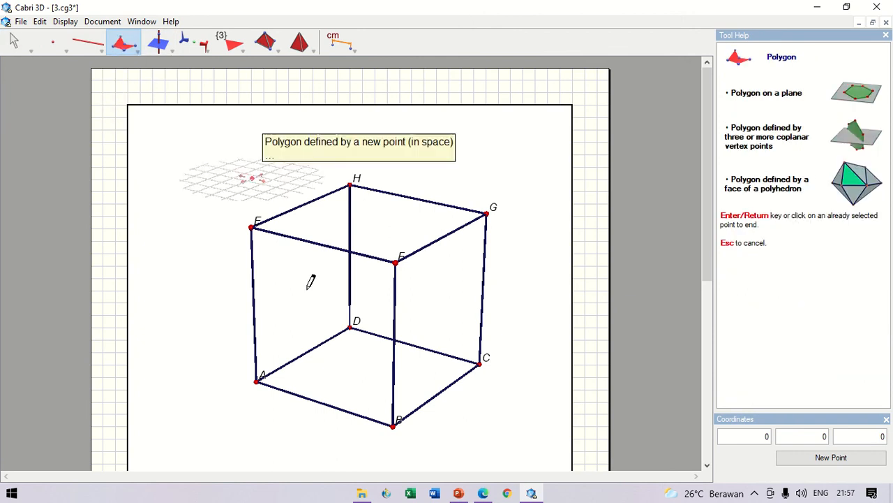
pyautogui.click(257, 381)
pyautogui.click(393, 423)
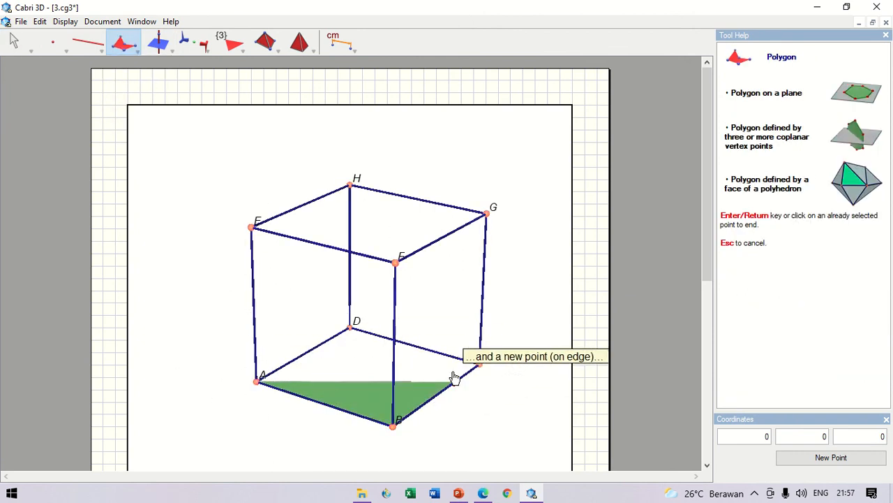
pyautogui.click(479, 363)
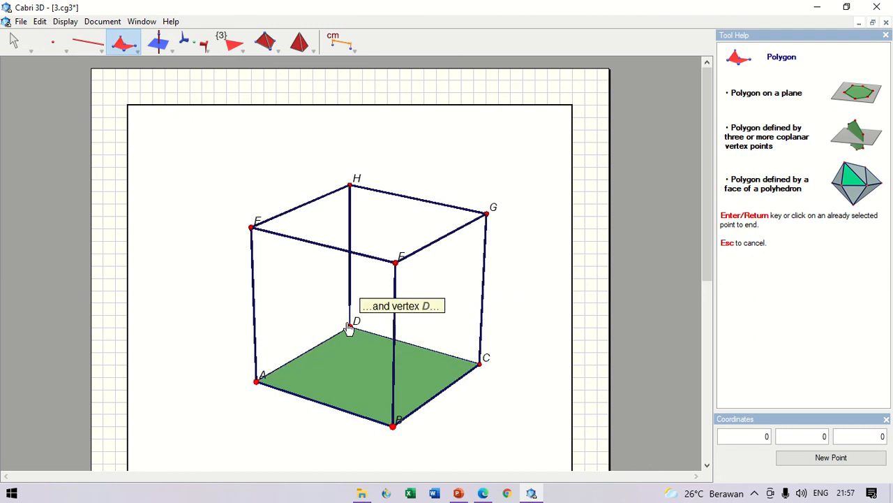
pyautogui.click(351, 328)
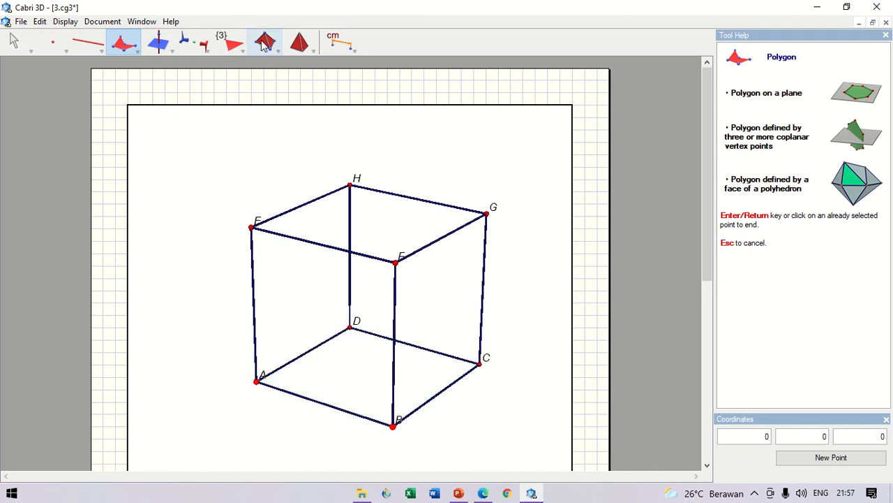
pyautogui.click(256, 382)
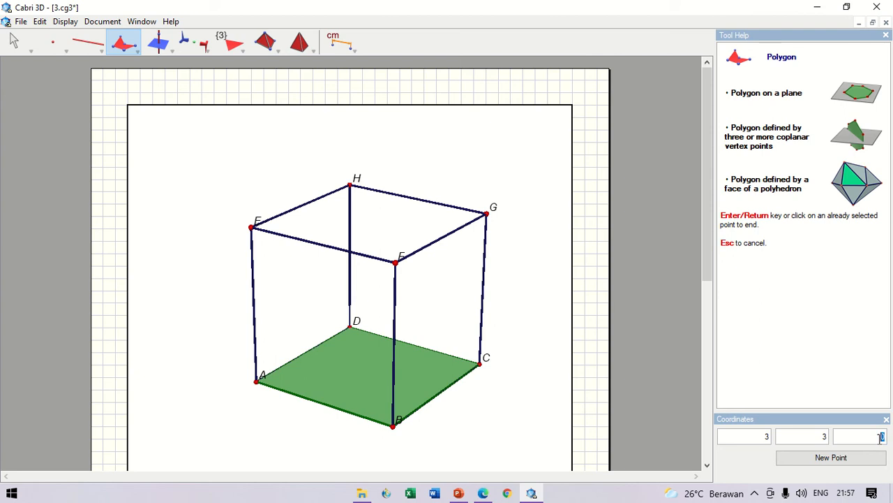
# Create a point at coordinates (3, 3, 2) and construct a pyramid with that apex on base ABCD.
pyautogui.click(876, 459)
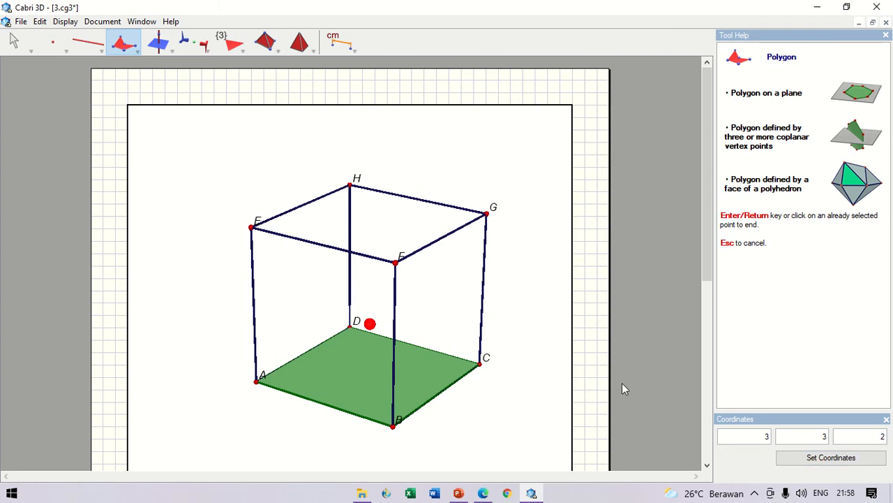
pyautogui.moveTo(273, 55); pyautogui.dragTo(291, 103)
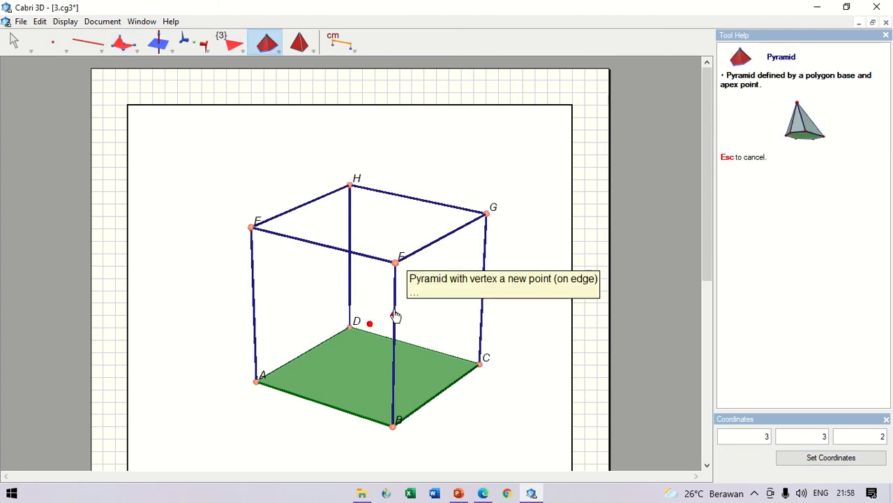
pyautogui.click(372, 327)
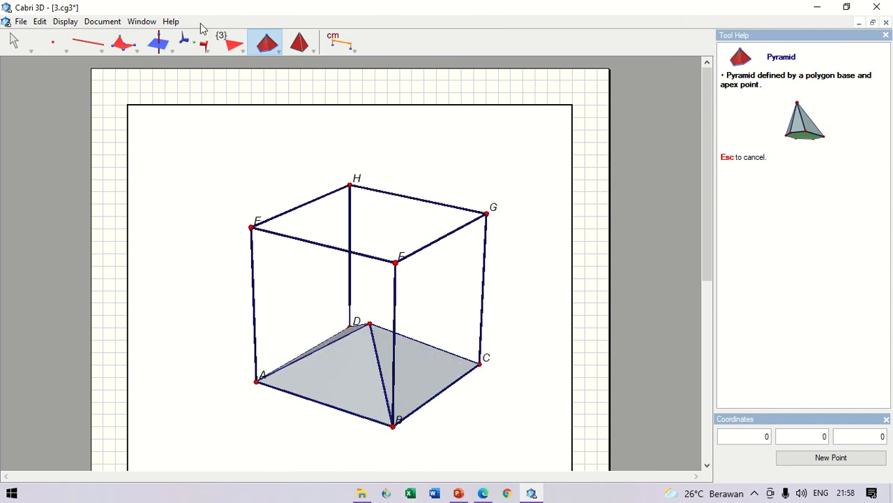
# Set the pyramid's surface style to Empty and label its apex P.
pyautogui.click(14, 41)
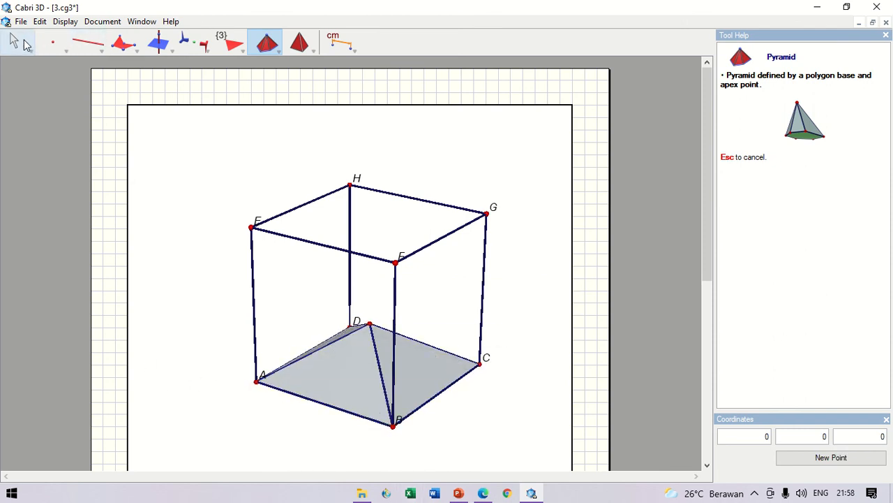
pyautogui.rightClick(366, 372)
pyautogui.moveTo(501, 263)
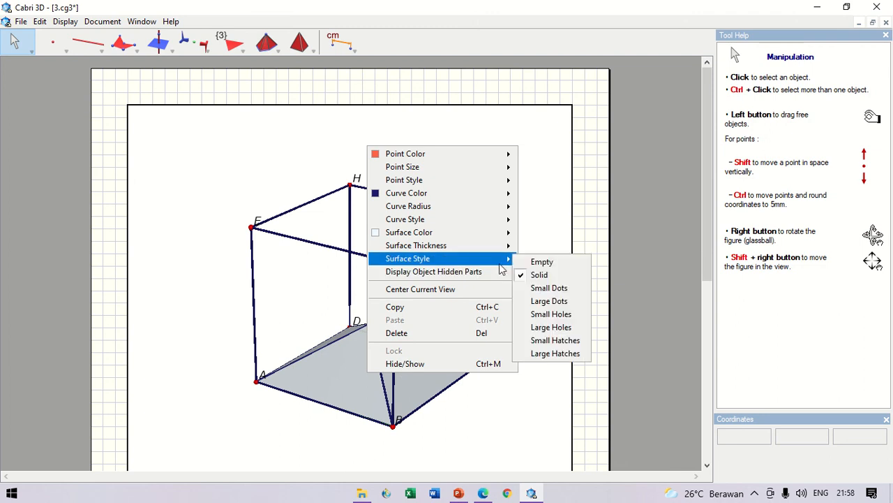
pyautogui.click(539, 261)
pyautogui.moveTo(524, 410); pyautogui.dragTo(553, 381, button='right')
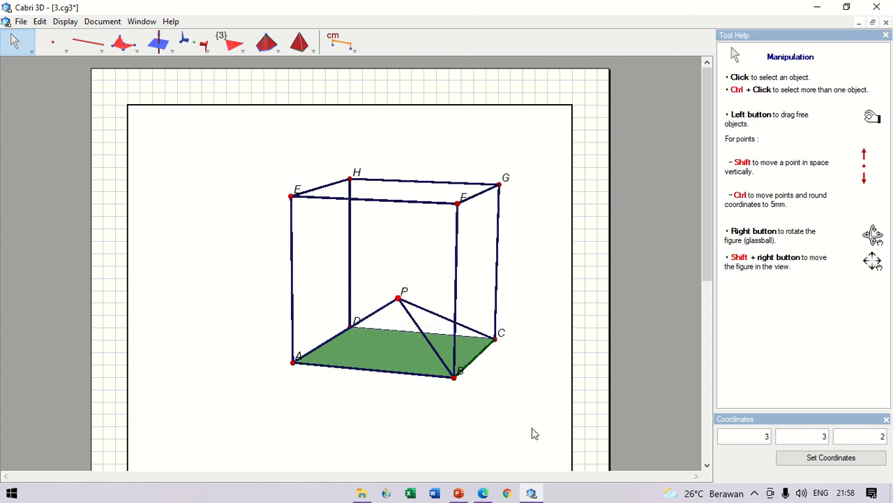
# Construct a polygon through points P, B and C.
pyautogui.moveTo(523, 441); pyautogui.dragTo(469, 466, button='right')
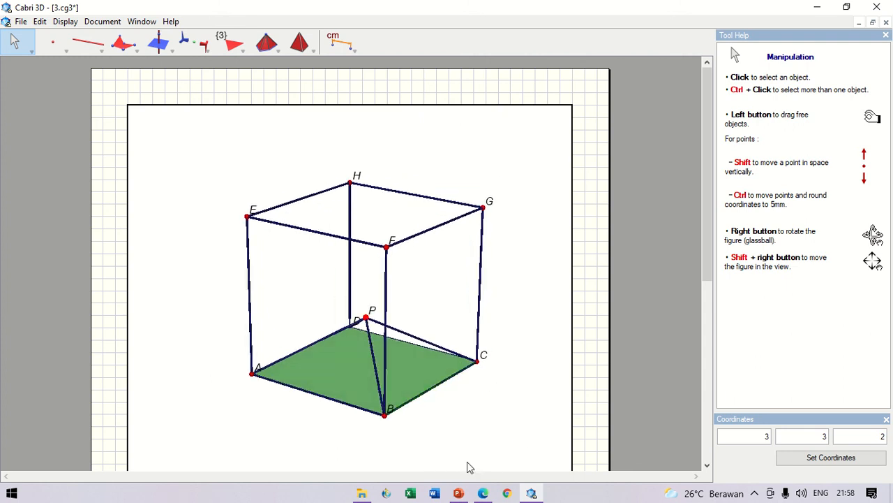
pyautogui.click(134, 51)
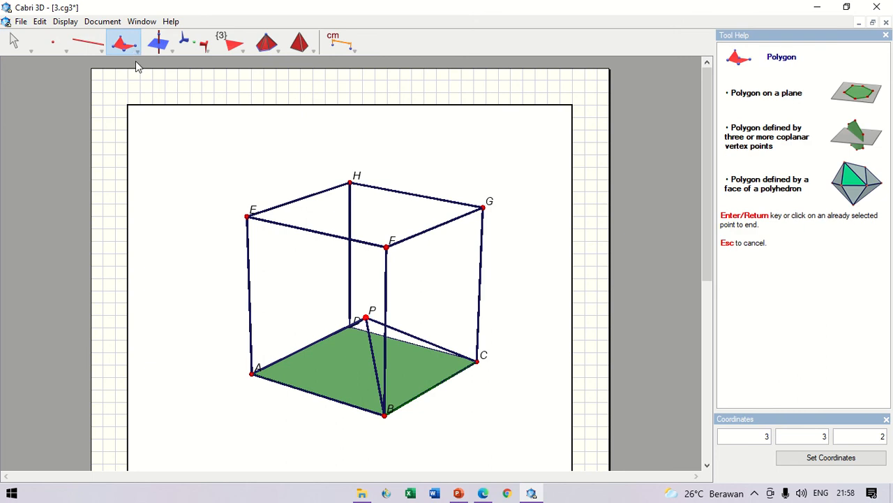
pyautogui.click(132, 52)
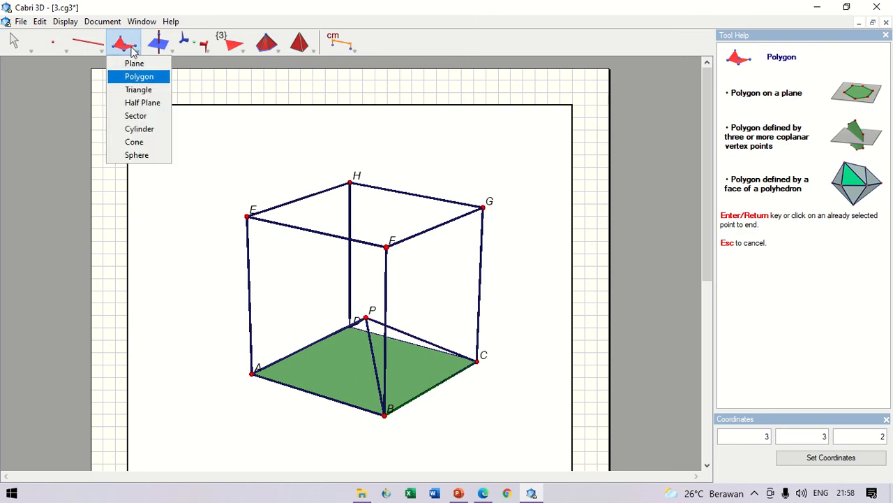
pyautogui.click(134, 81)
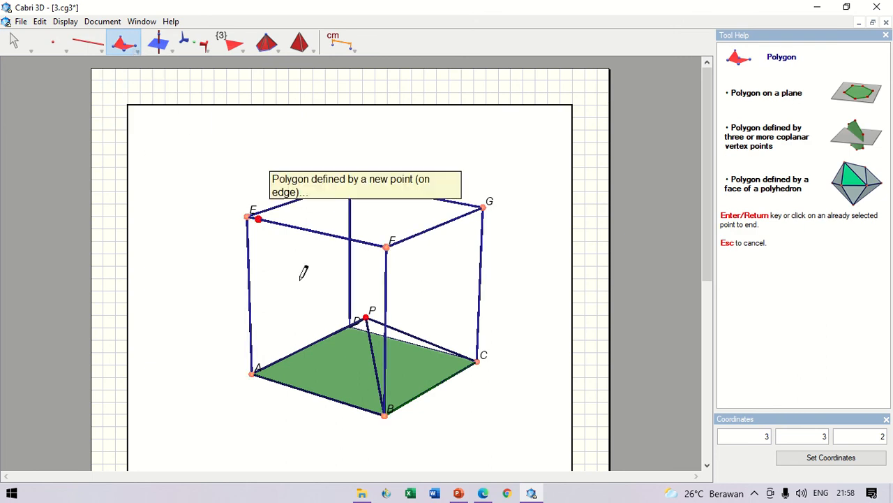
pyautogui.click(368, 317)
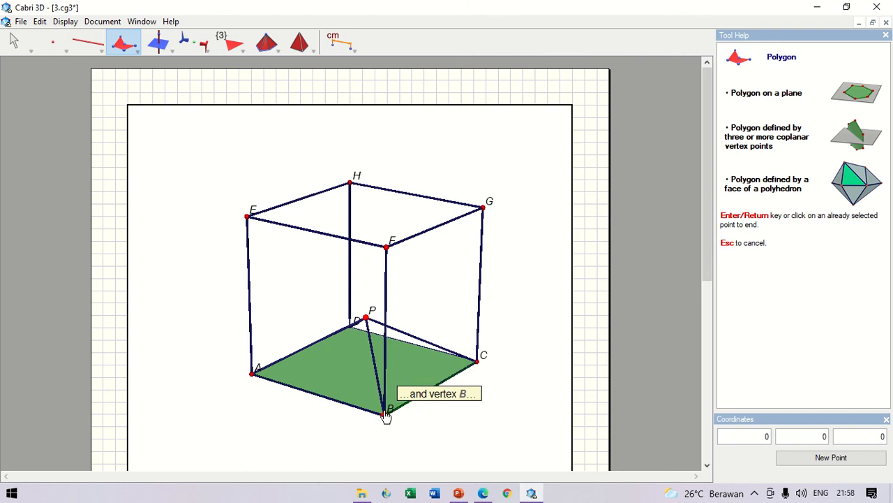
pyautogui.click(385, 415)
pyautogui.click(478, 360)
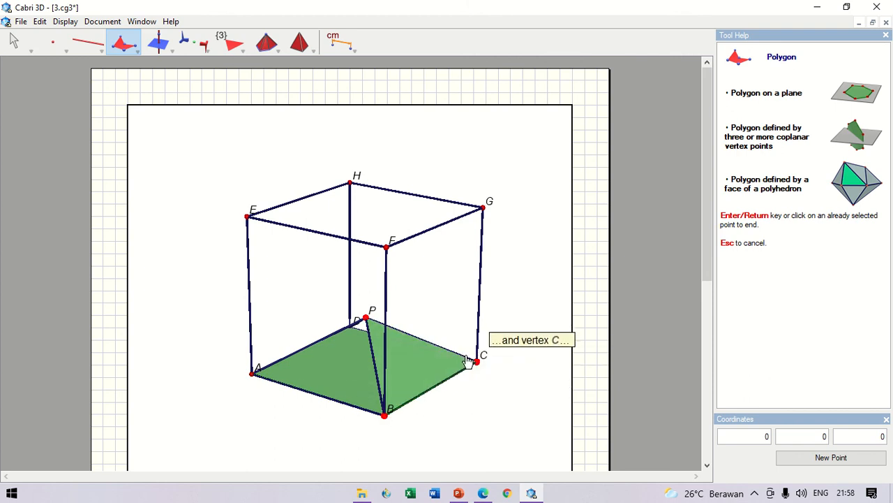
pyautogui.click(369, 319)
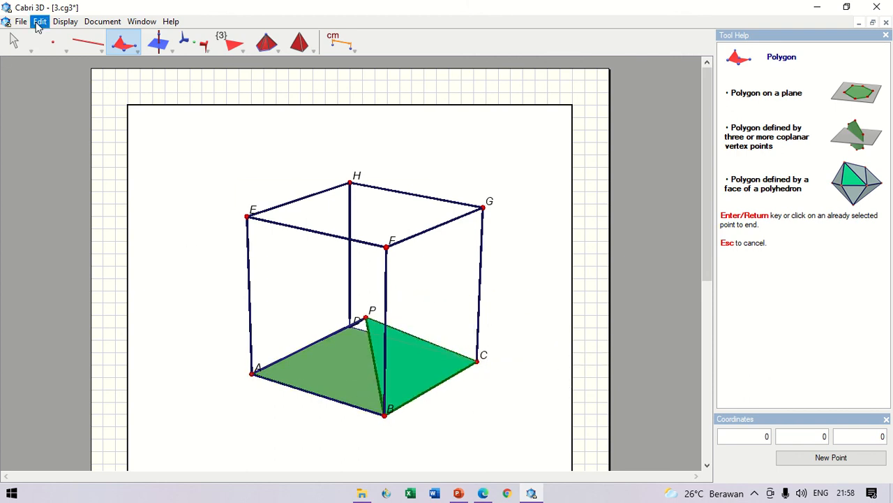
# Construct the midpoint of edge BC from points B and C.
pyautogui.click(162, 50)
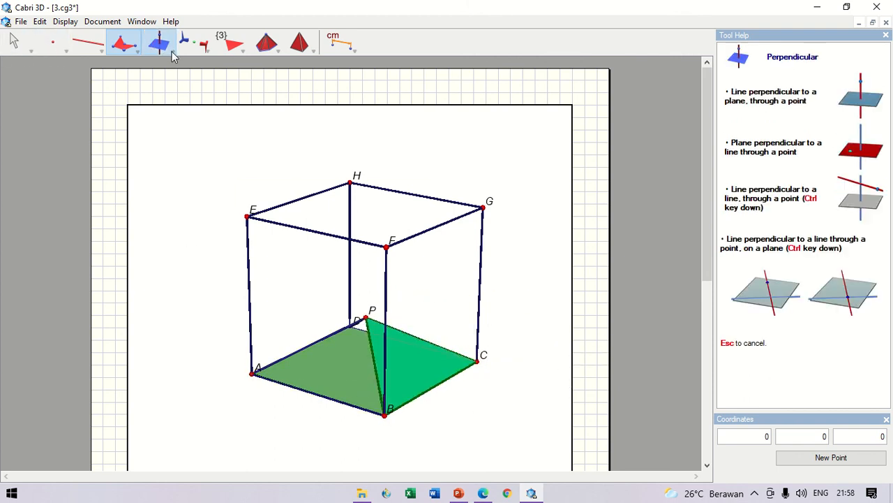
pyautogui.moveTo(174, 57); pyautogui.dragTo(161, 114)
pyautogui.click(383, 414)
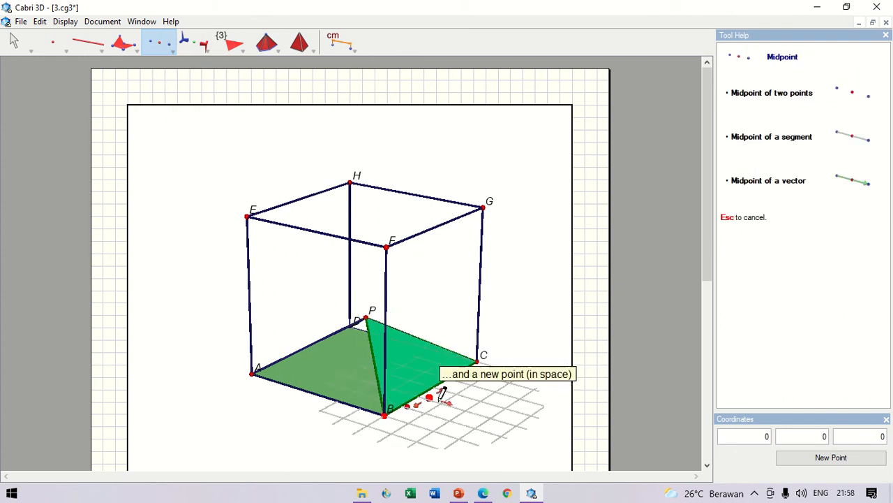
pyautogui.click(479, 362)
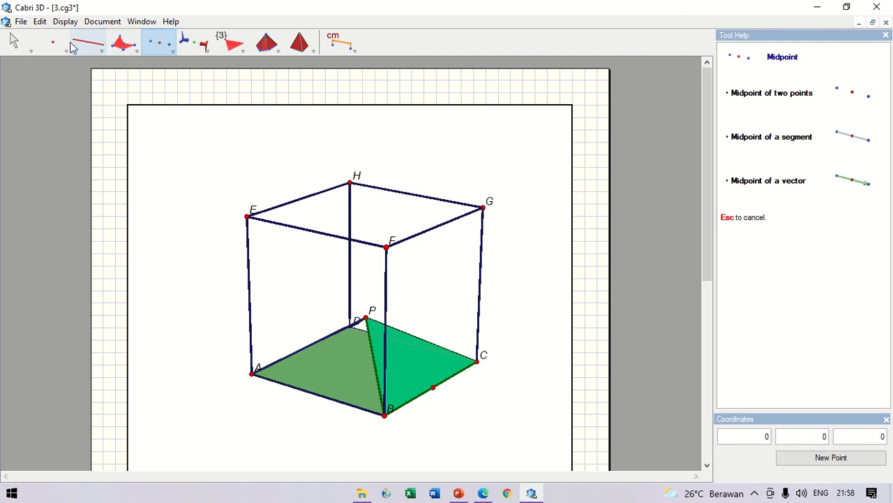
pyautogui.click(22, 42)
pyautogui.click(171, 51)
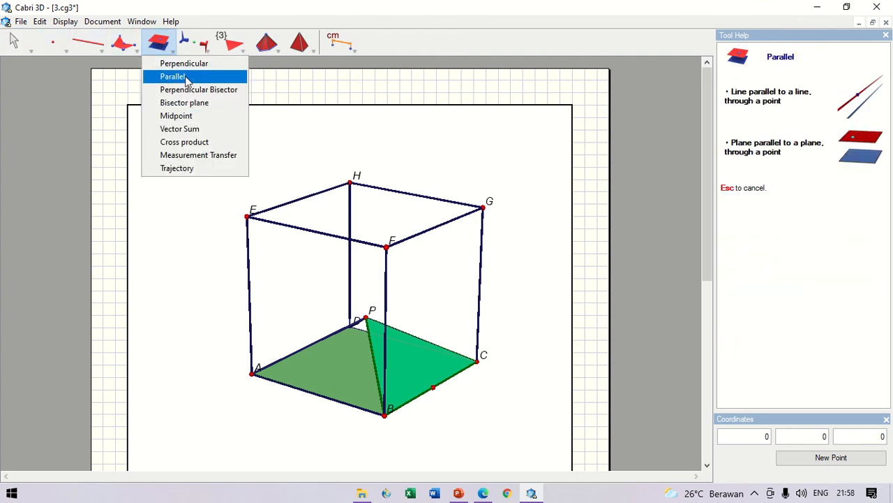
pyautogui.click(175, 63)
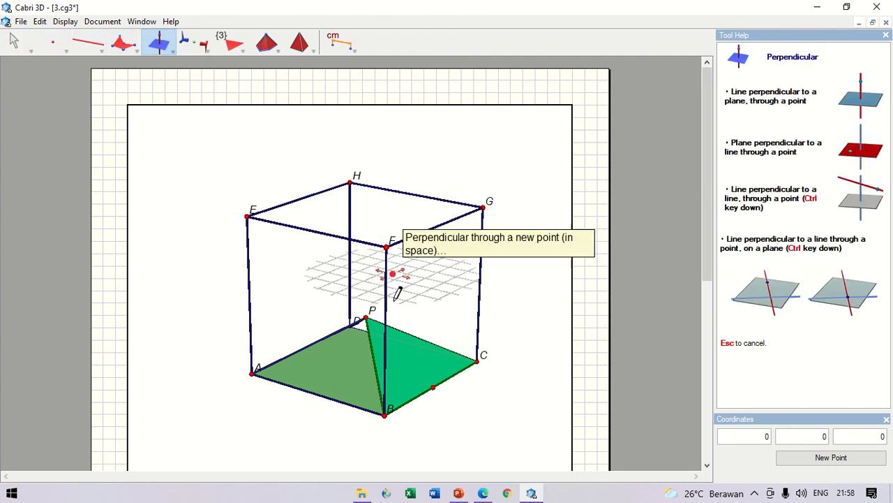
pyautogui.click(433, 388)
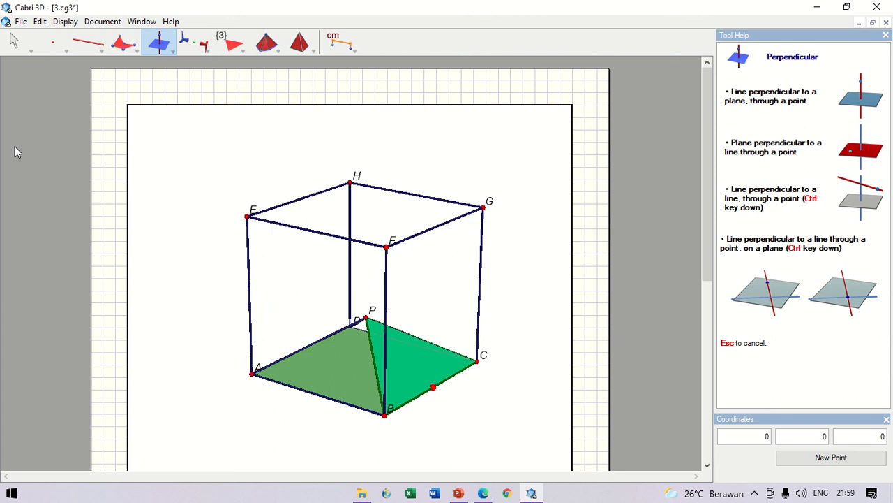
# Draw a ray from the midpoint of BC through point P.
pyautogui.click(102, 53)
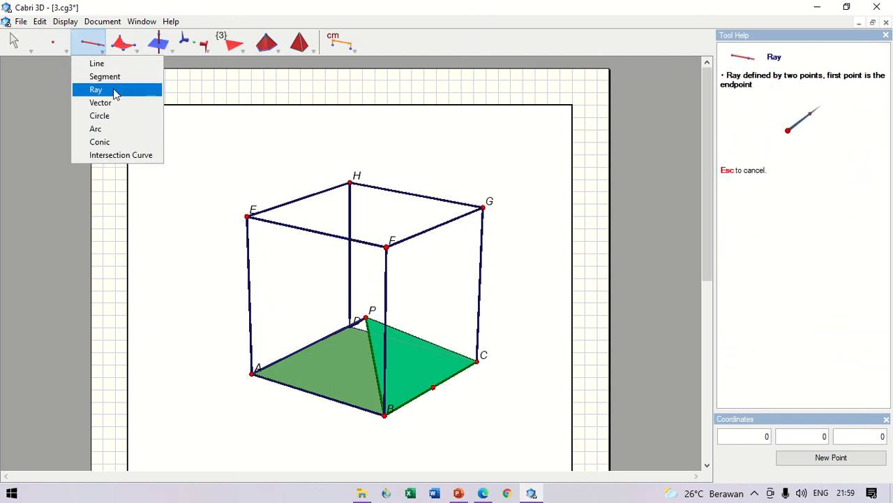
pyautogui.click(114, 91)
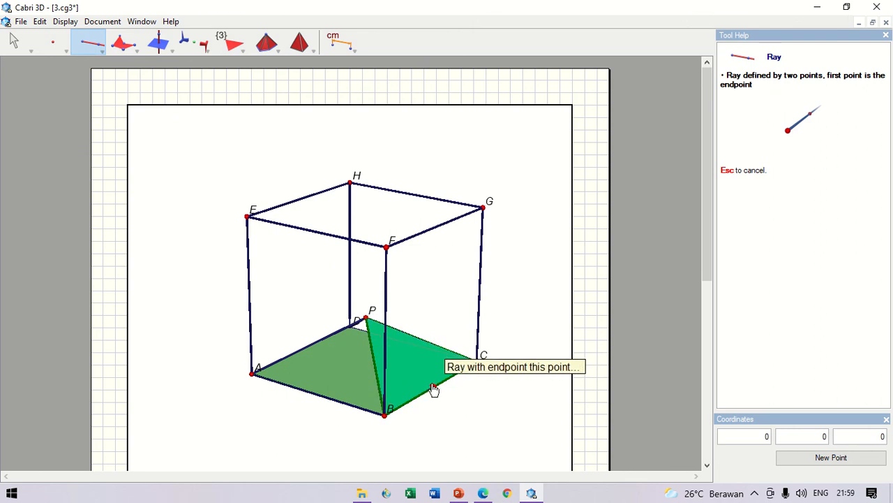
pyautogui.click(433, 388)
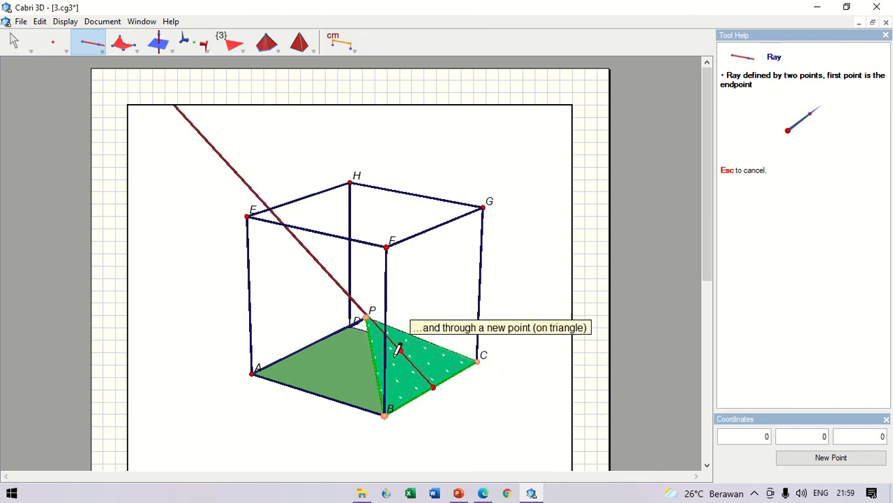
pyautogui.click(366, 318)
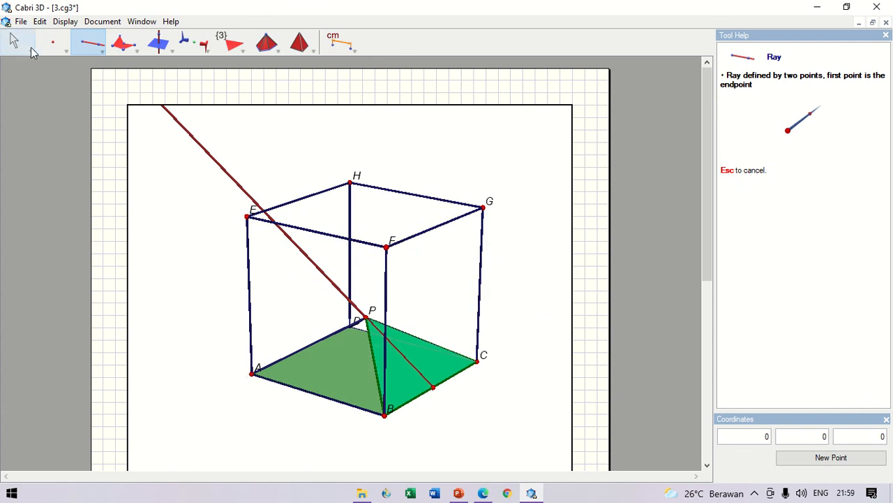
# Construct two lines parallel to the ray through P, one through C and one through B.
pyautogui.click(161, 53)
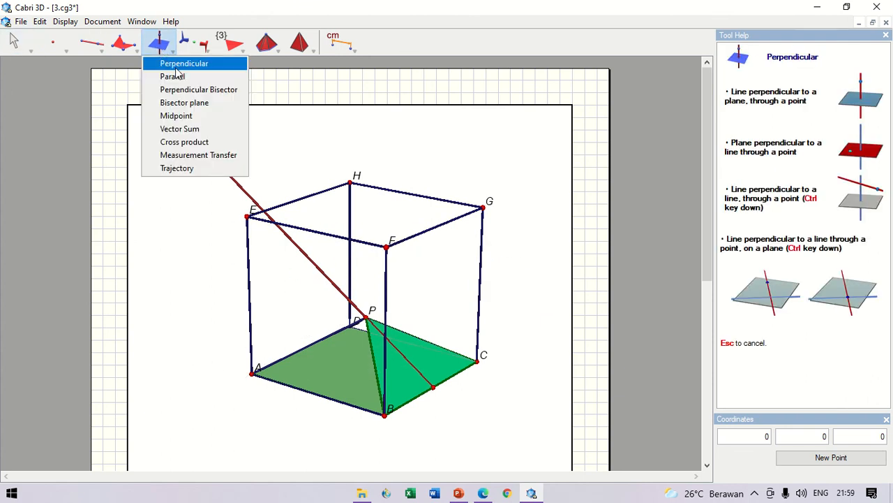
pyautogui.click(176, 67)
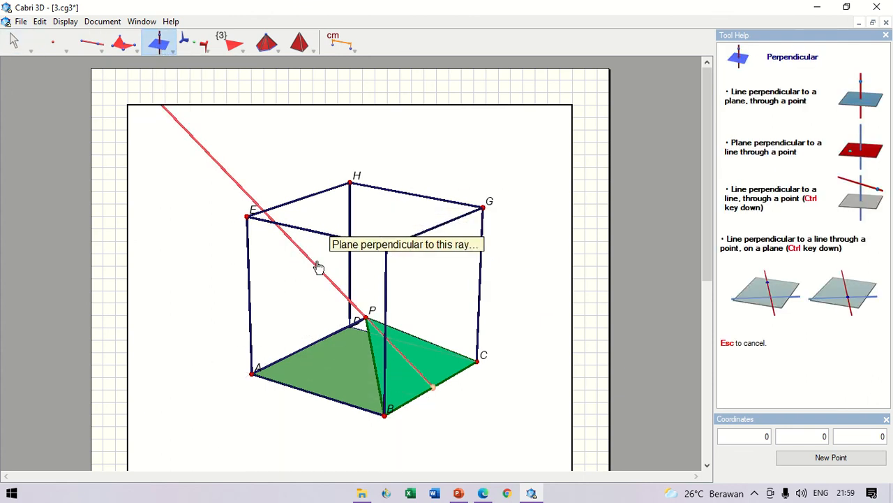
pyautogui.click(161, 51)
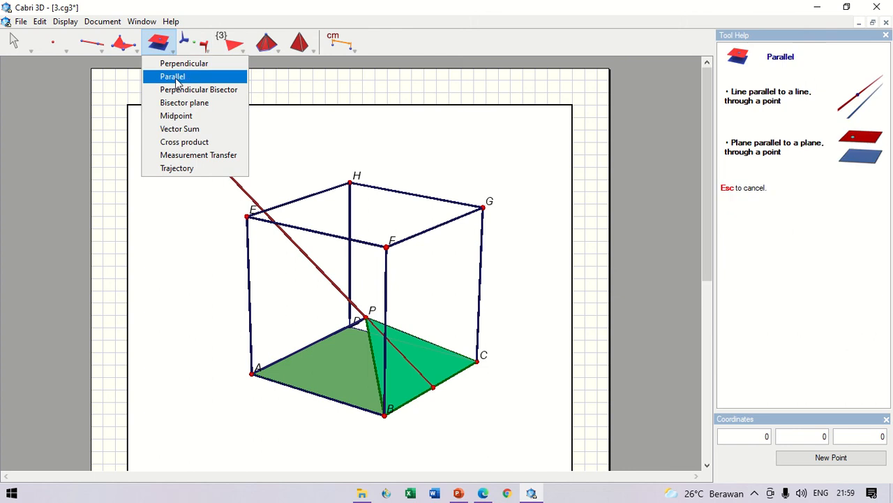
pyautogui.click(176, 77)
pyautogui.click(303, 254)
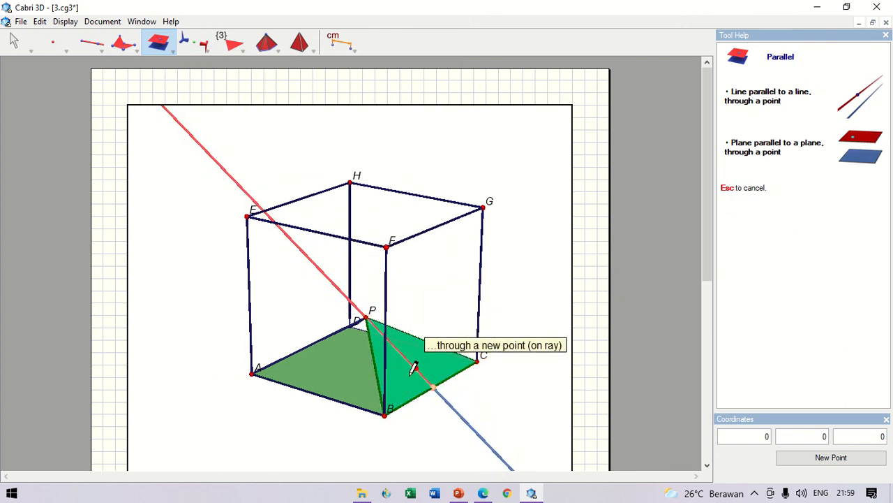
pyautogui.click(477, 359)
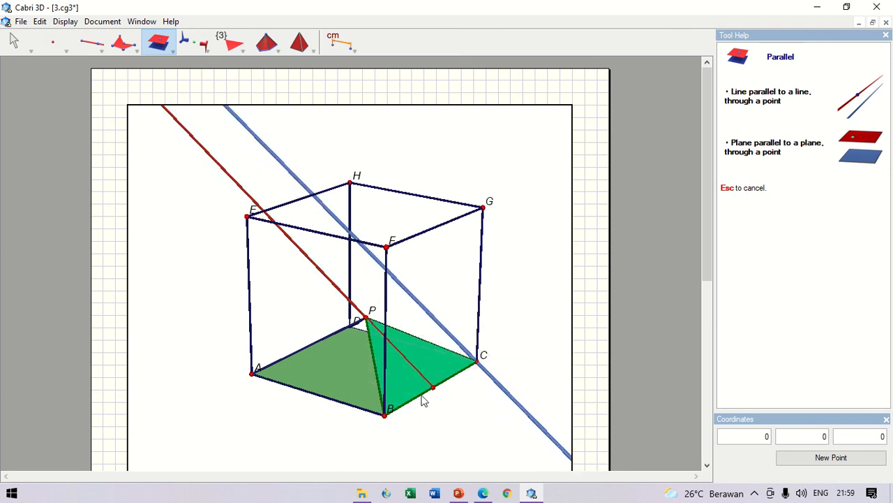
pyautogui.click(385, 414)
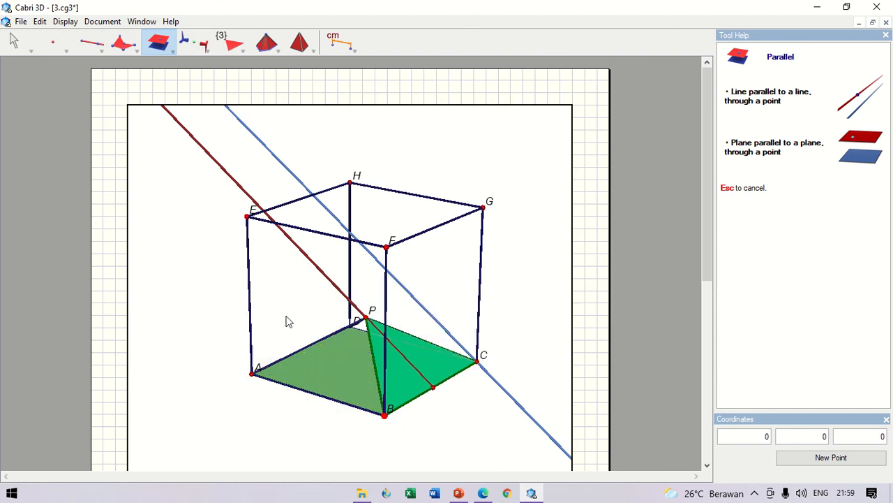
pyautogui.click(274, 222)
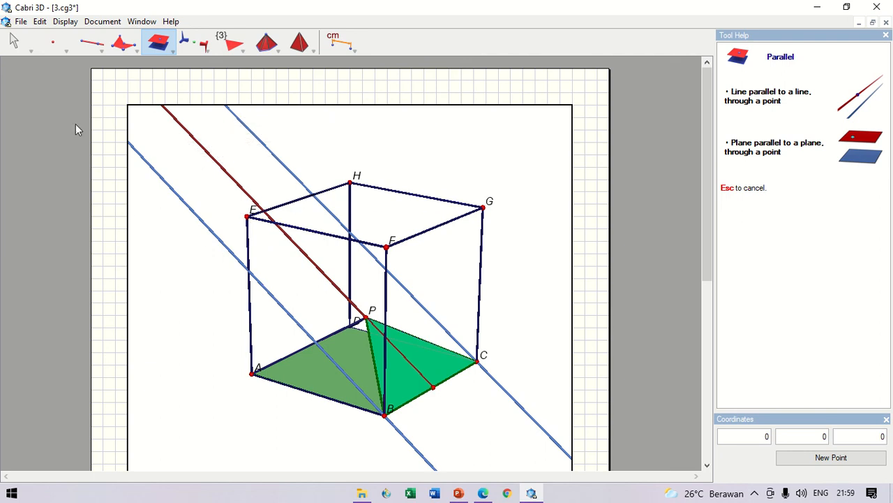
# Create points where the two parallel lines intersect cube edges DH and AE.
pyautogui.click(15, 40)
pyautogui.moveTo(233, 379); pyautogui.dragTo(112, 208, button='right')
pyautogui.click(53, 41)
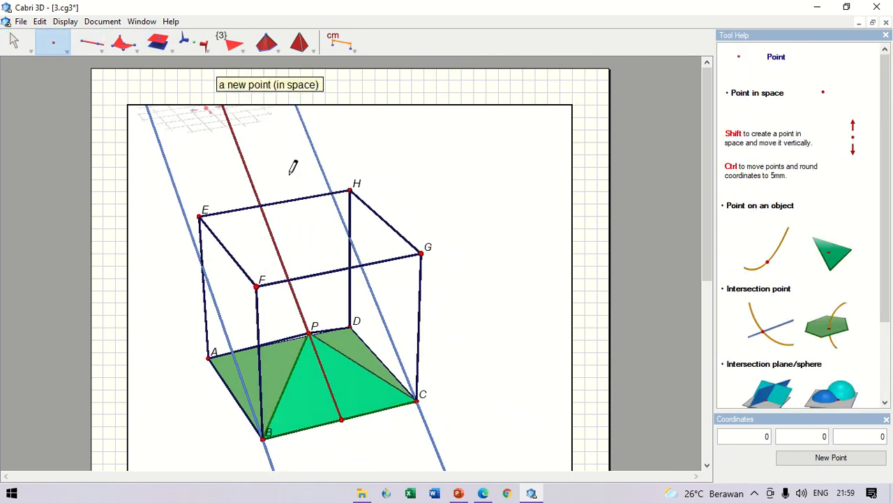
pyautogui.click(349, 237)
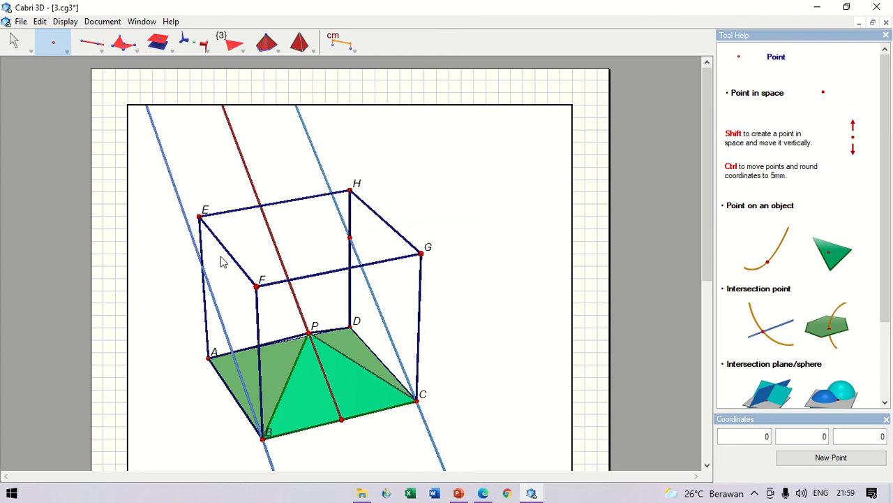
pyautogui.click(201, 264)
# Construct a polygon through B, C and the two intersection points on edges AE and DH.
pyautogui.click(124, 43)
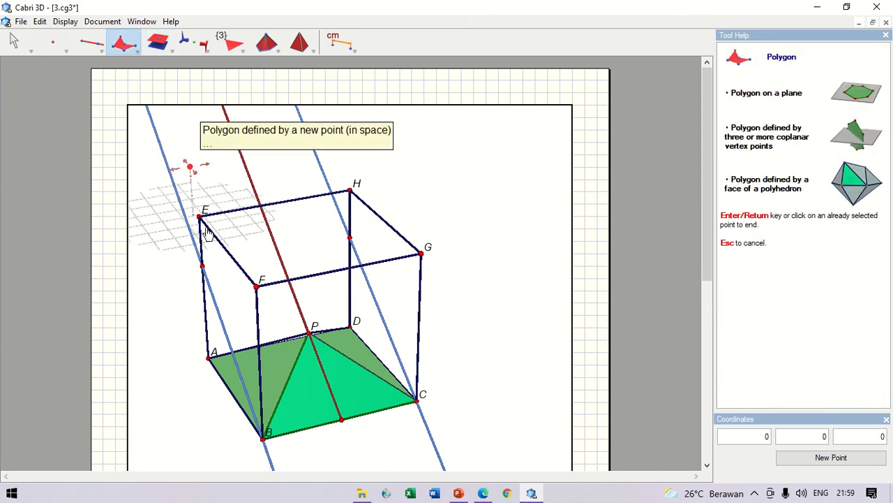
pyautogui.click(203, 265)
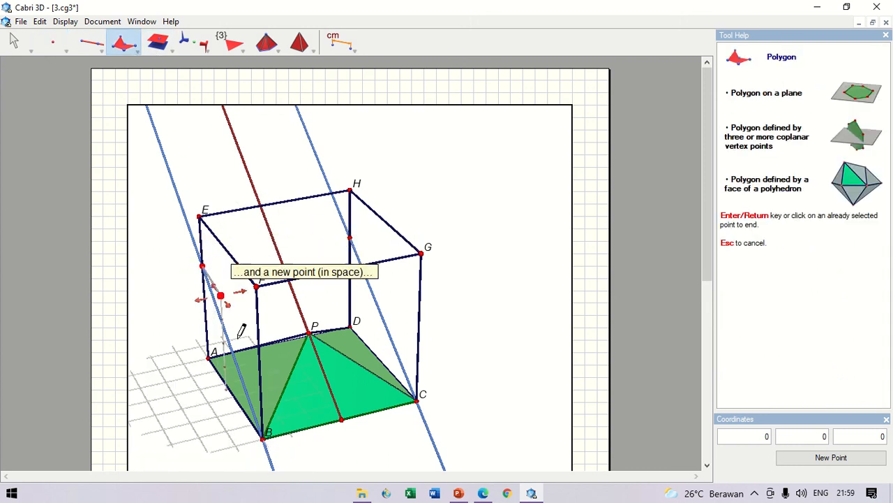
pyautogui.click(261, 437)
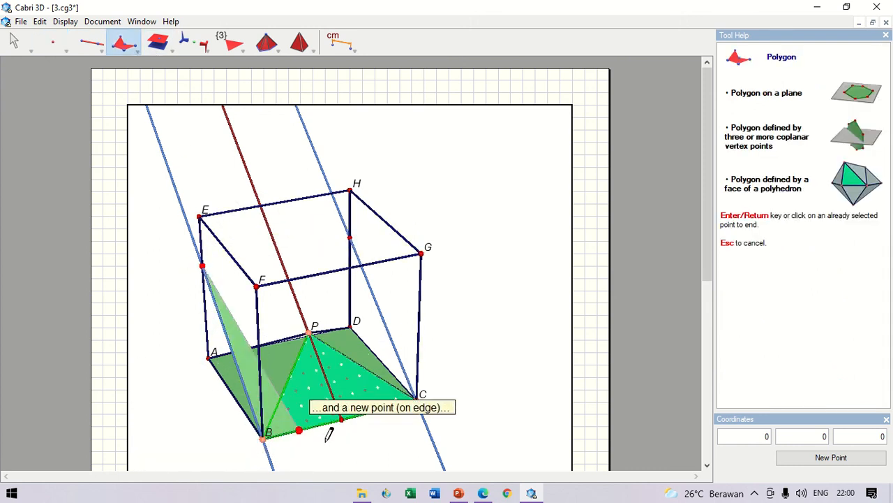
pyautogui.click(417, 396)
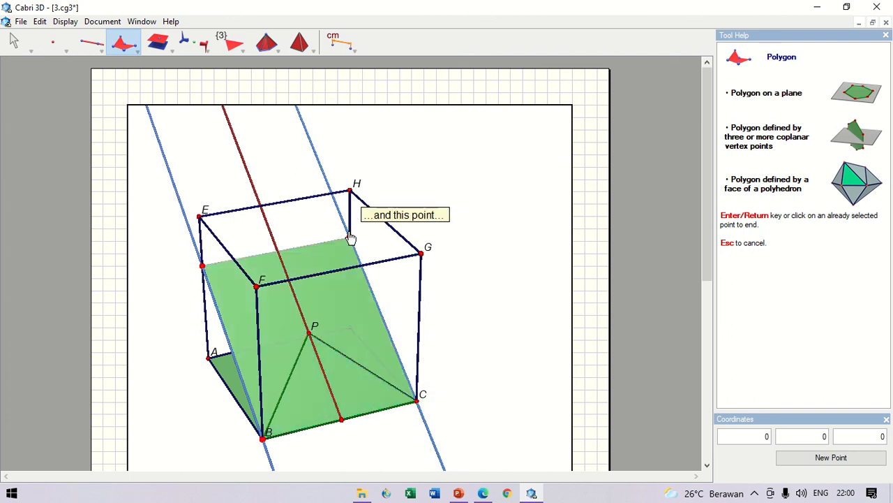
pyautogui.press('Escape')
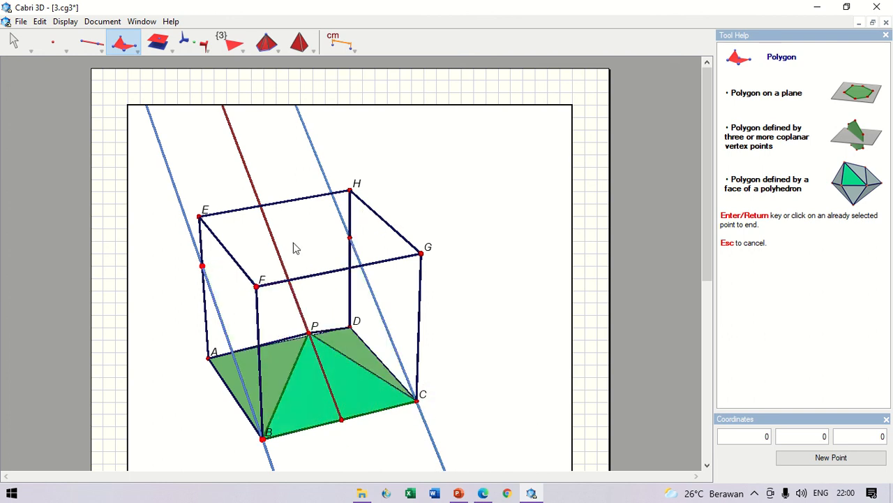
pyautogui.click(201, 269)
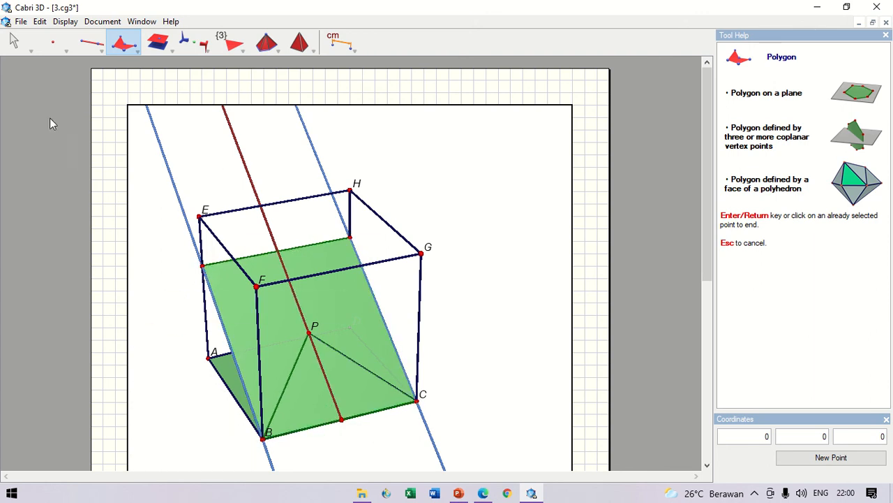
# Hide the ray through P and the two parallel lines through B and C.
pyautogui.click(15, 43)
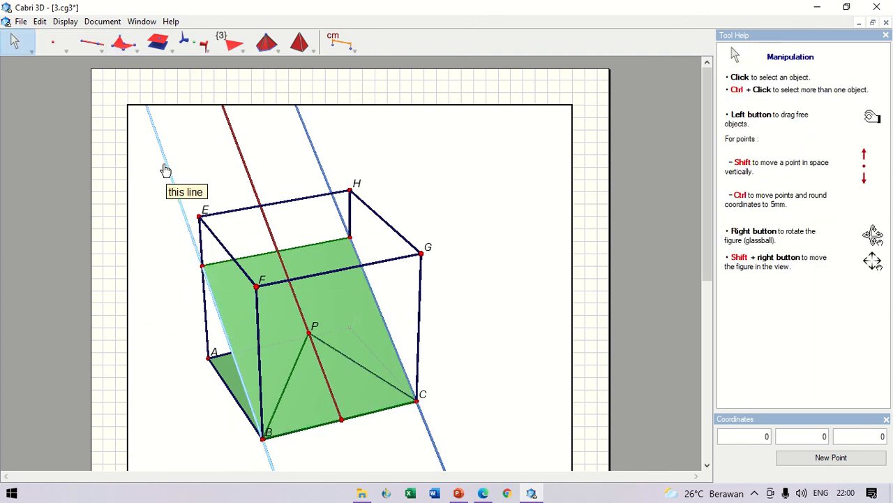
pyautogui.rightClick(165, 172)
pyautogui.click(214, 312)
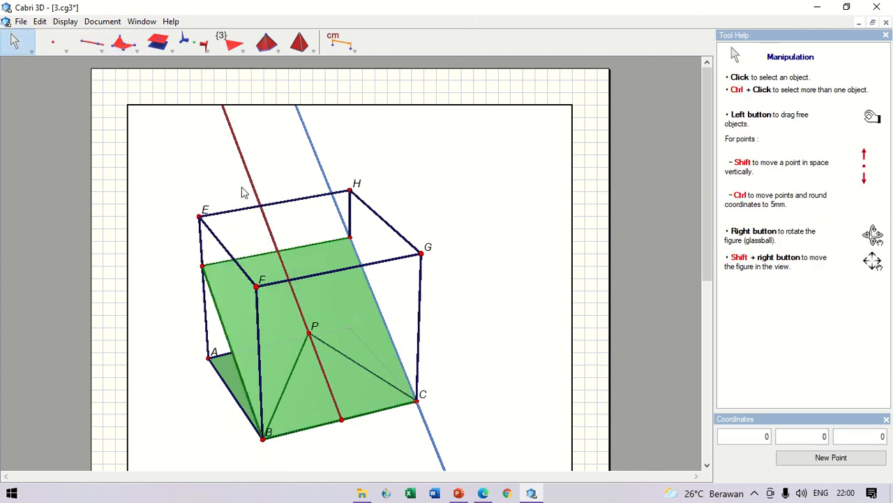
pyautogui.rightClick(247, 174)
pyautogui.click(286, 353)
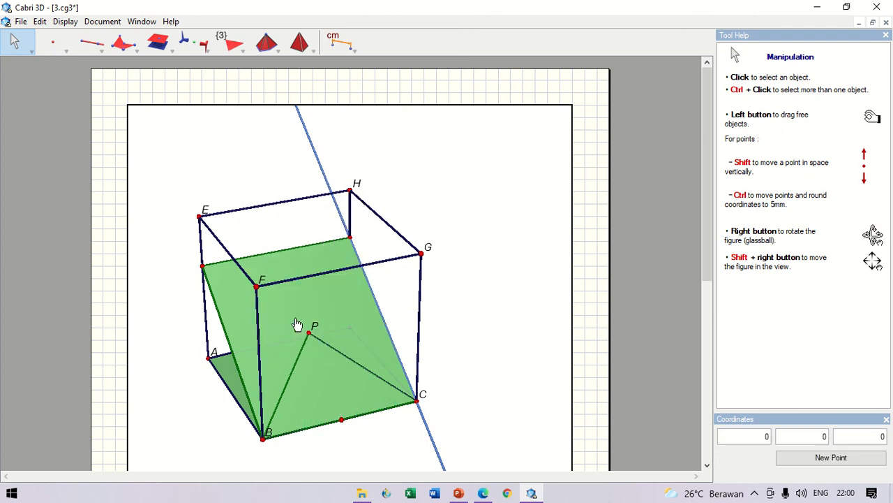
pyautogui.rightClick(319, 162)
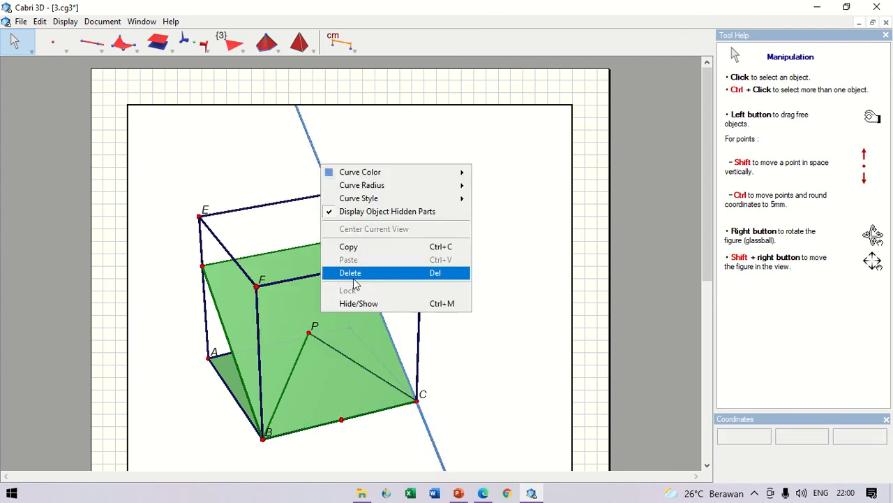
pyautogui.click(366, 300)
# Construct a vector from point D to point A on the cube's base.
pyautogui.moveTo(498, 331); pyautogui.dragTo(543, 282, button='right')
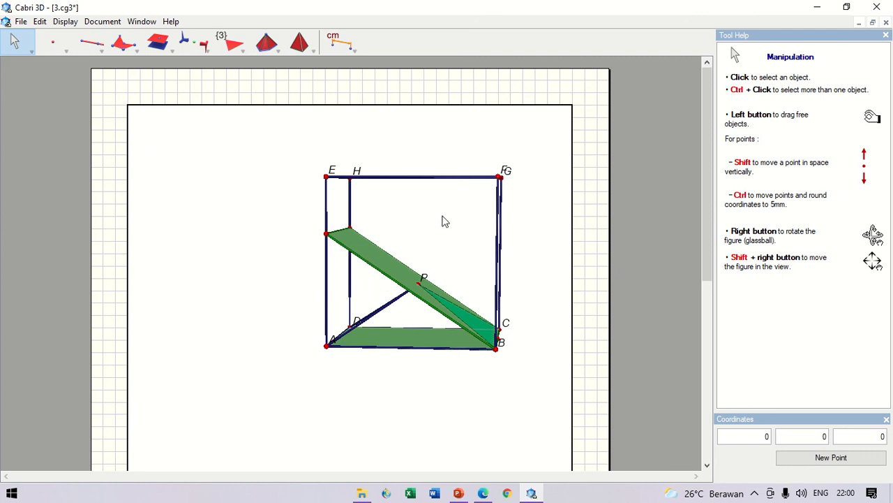
pyautogui.moveTo(391, 338); pyautogui.dragTo(383, 249, button='right')
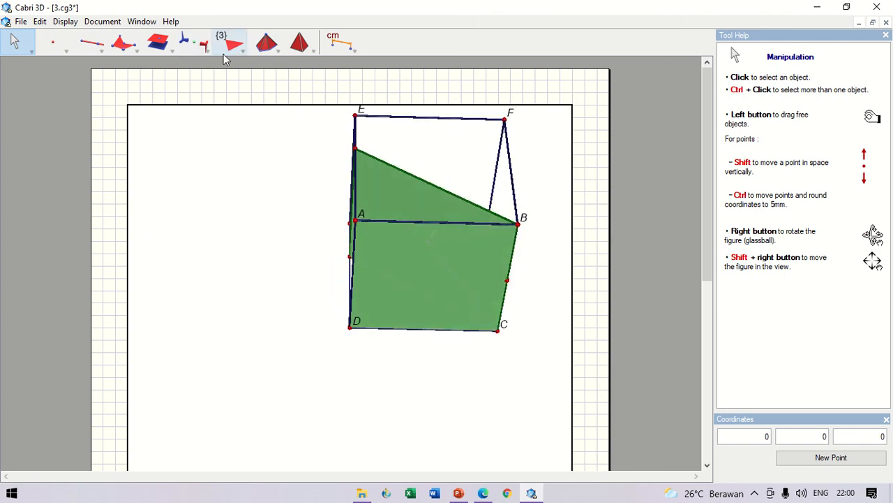
pyautogui.click(102, 50)
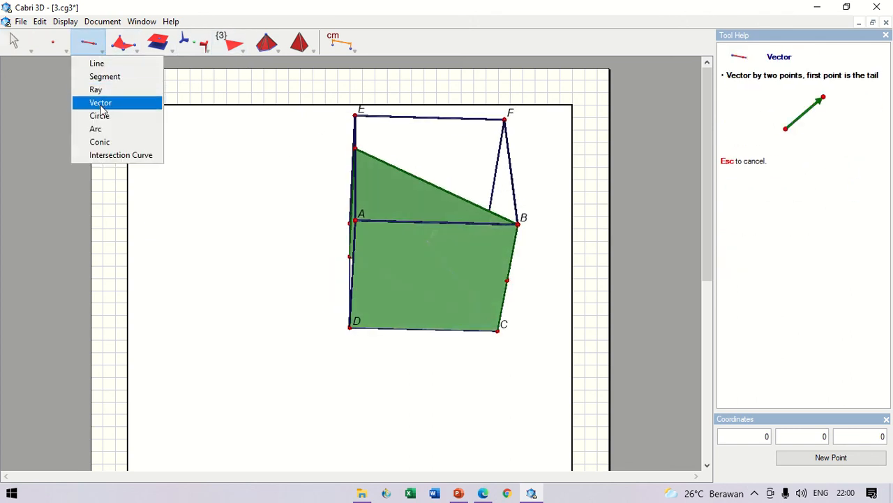
pyautogui.click(120, 102)
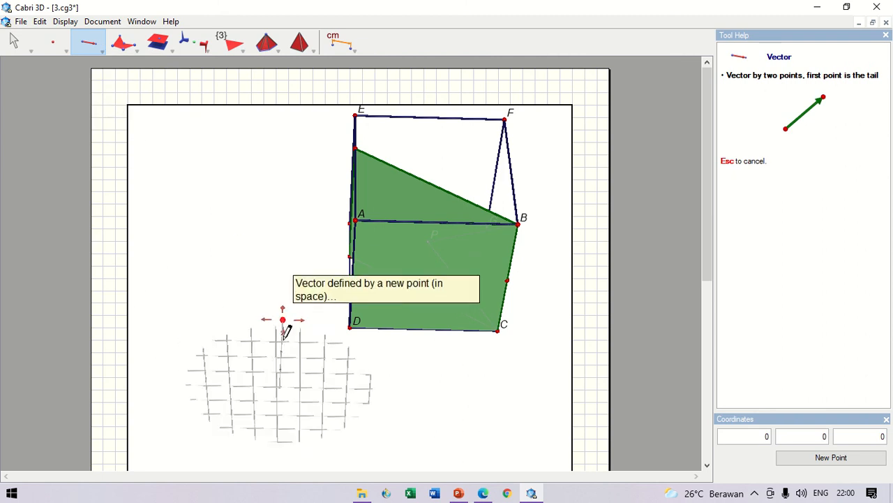
pyautogui.click(351, 327)
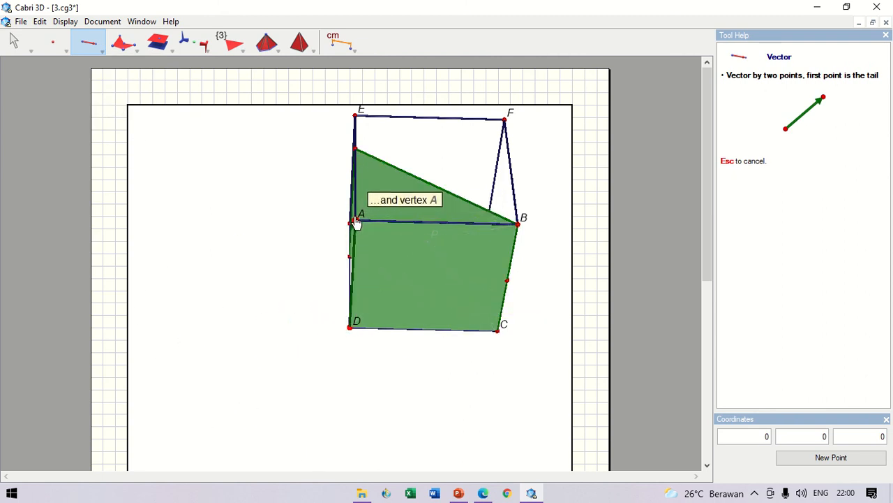
pyautogui.click(356, 222)
pyautogui.moveTo(391, 369); pyautogui.dragTo(410, 393, button='right')
pyautogui.moveTo(405, 408); pyautogui.dragTo(401, 421, button='right')
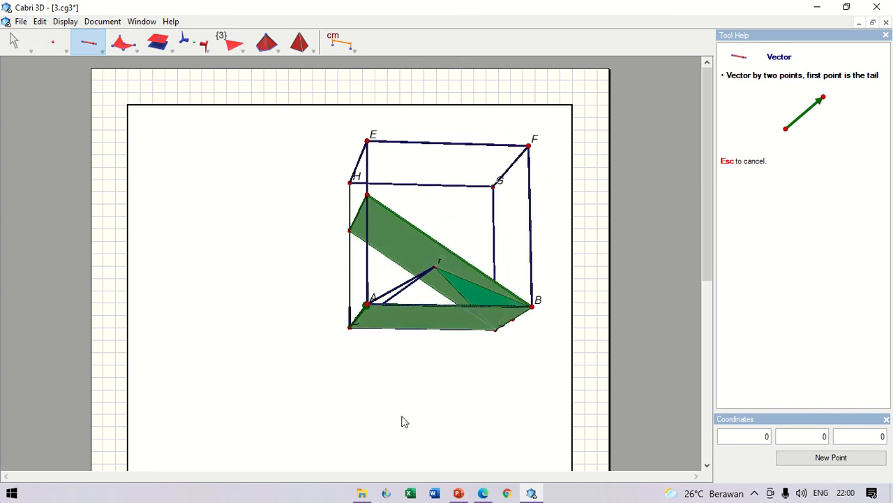
# Construct a triangle polygon through the intersection point on edge DH and cube vertices D and C.
pyautogui.click(127, 49)
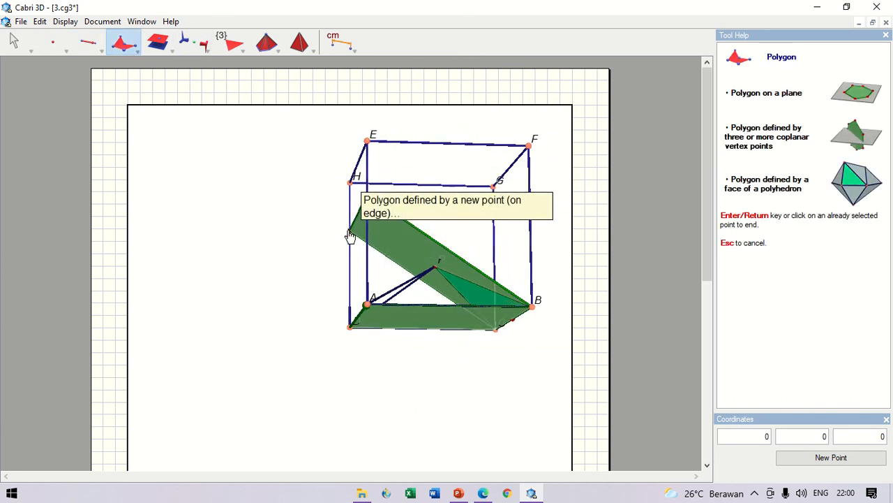
pyautogui.click(350, 231)
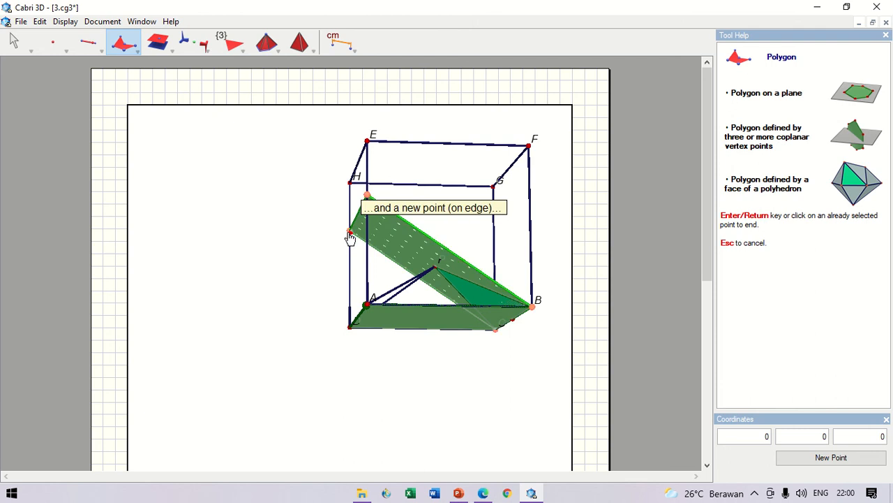
pyautogui.click(351, 327)
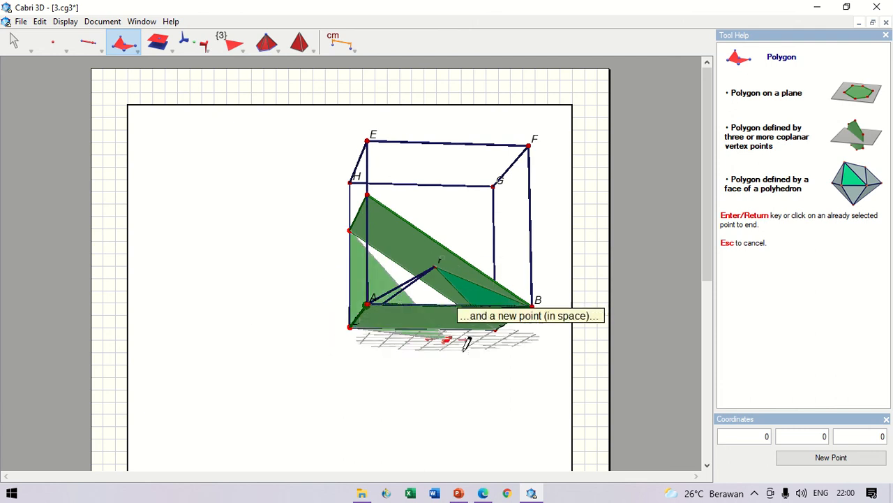
pyautogui.click(497, 328)
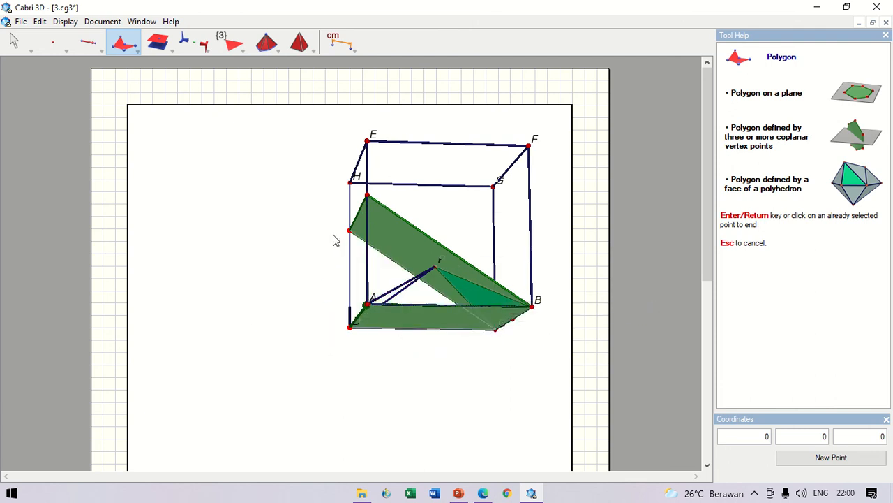
pyautogui.click(349, 230)
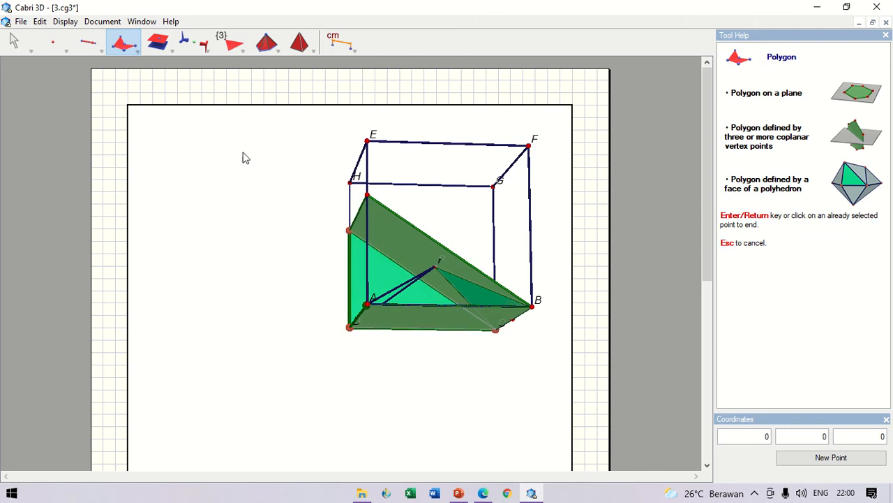
# Create a prism from the triangle on face CDH, using the vector from D to A as its axis.
pyautogui.click(268, 43)
pyautogui.moveTo(273, 55); pyautogui.dragTo(281, 88)
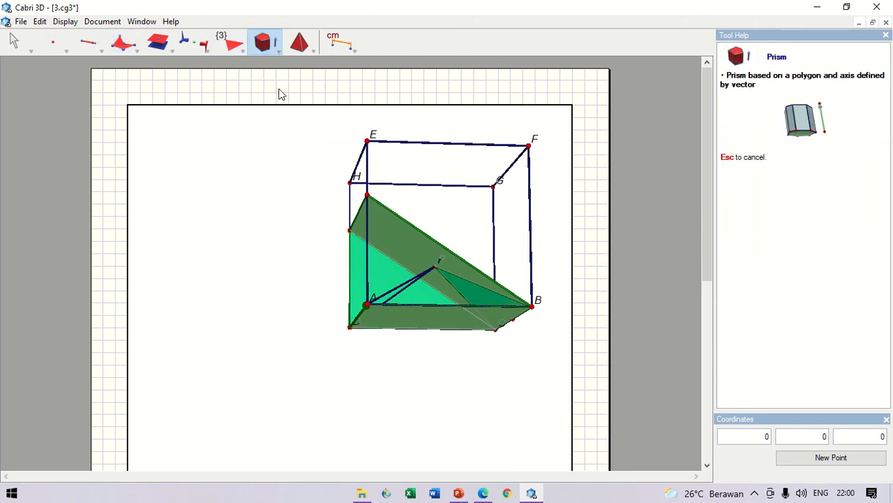
pyautogui.click(364, 319)
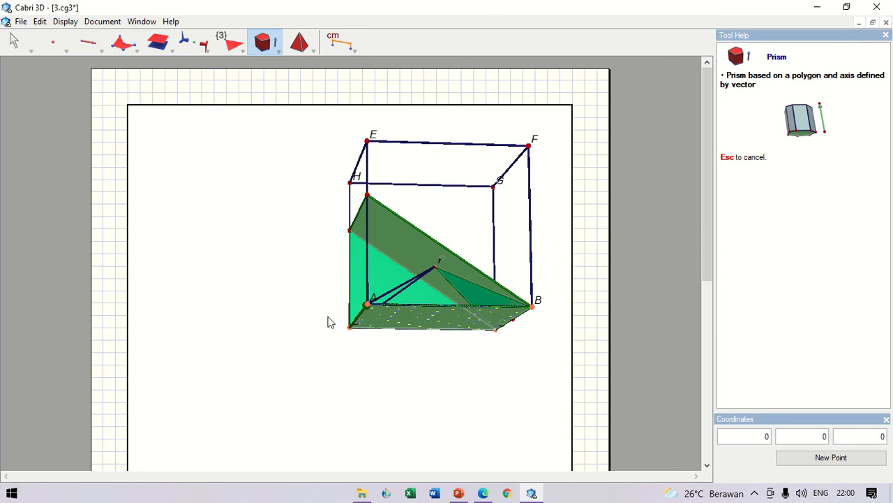
pyautogui.moveTo(328, 324); pyautogui.dragTo(518, 382, button='right')
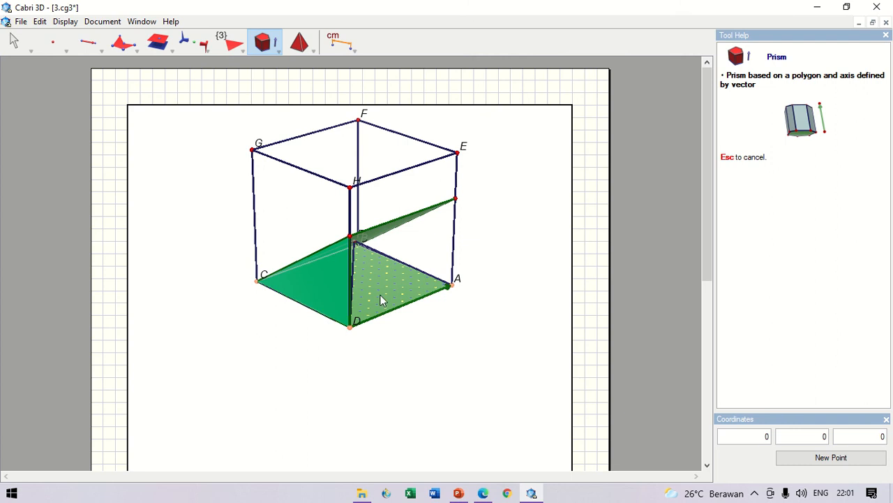
pyautogui.click(14, 42)
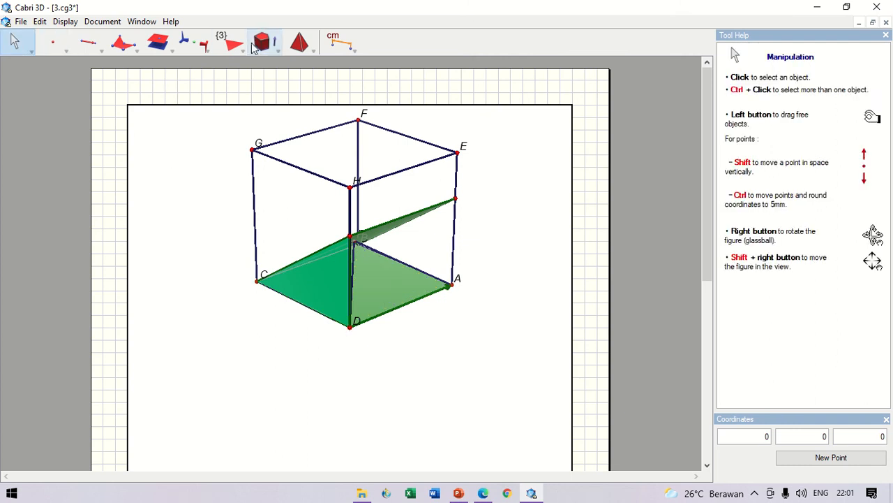
pyautogui.click(256, 45)
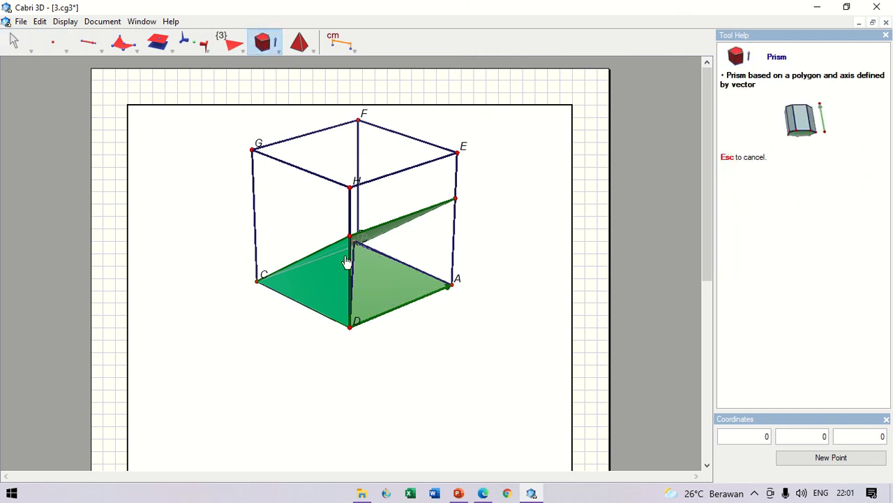
pyautogui.click(395, 316)
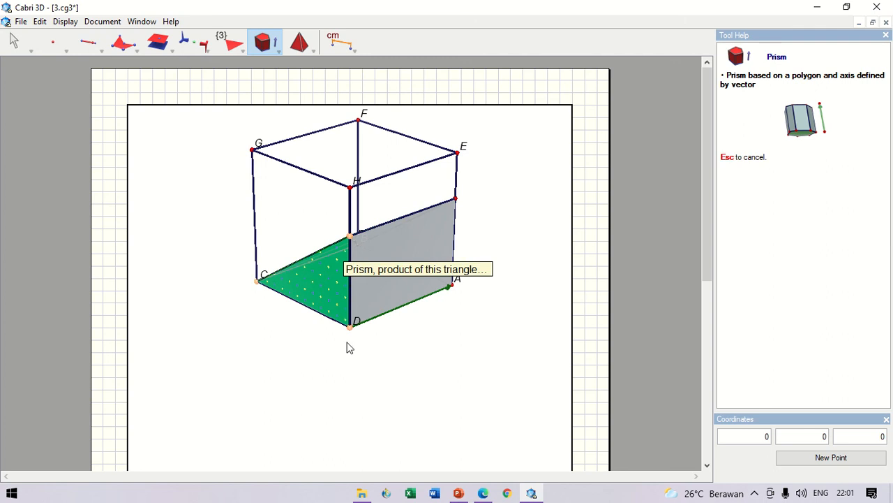
# Measure the volume of the triangular prism below the cutting plane and place its label on the figure.
pyautogui.click(337, 46)
pyautogui.moveTo(347, 54); pyautogui.dragTo(356, 103)
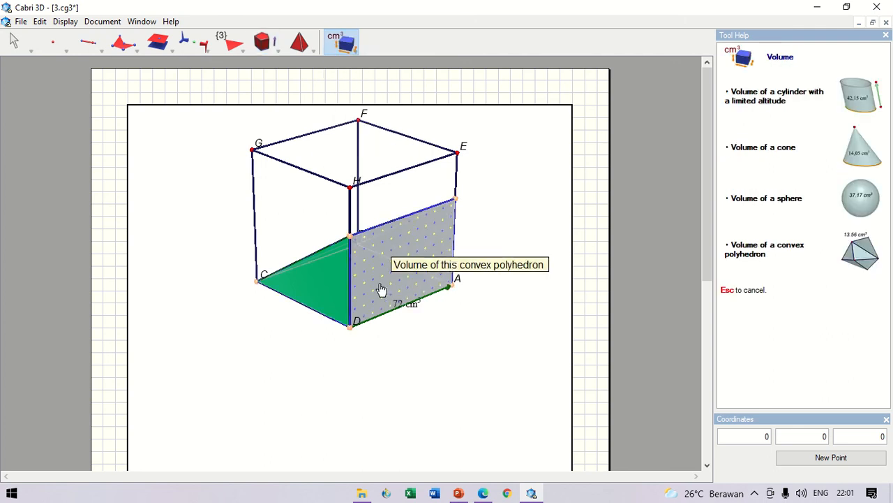
pyautogui.click(383, 280)
# Construct a vector from point F to point G along the cube's top edge.
pyautogui.moveTo(541, 231); pyautogui.dragTo(185, 172, button='right')
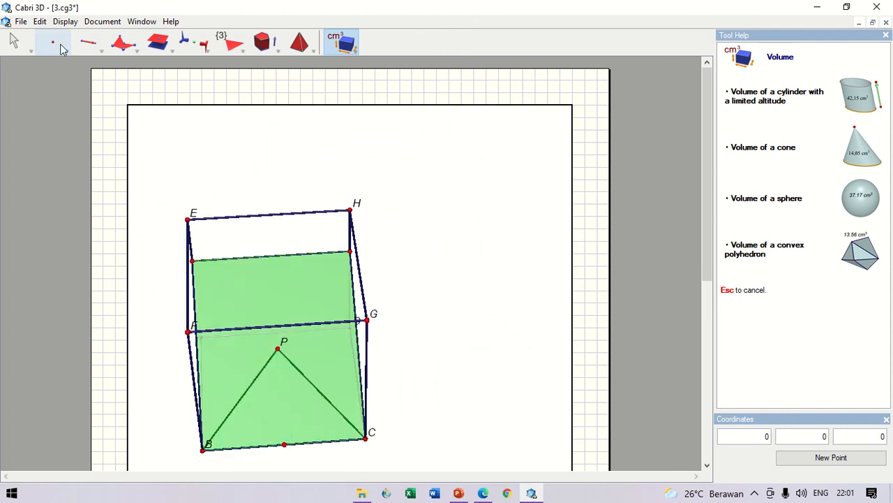
pyautogui.click(98, 43)
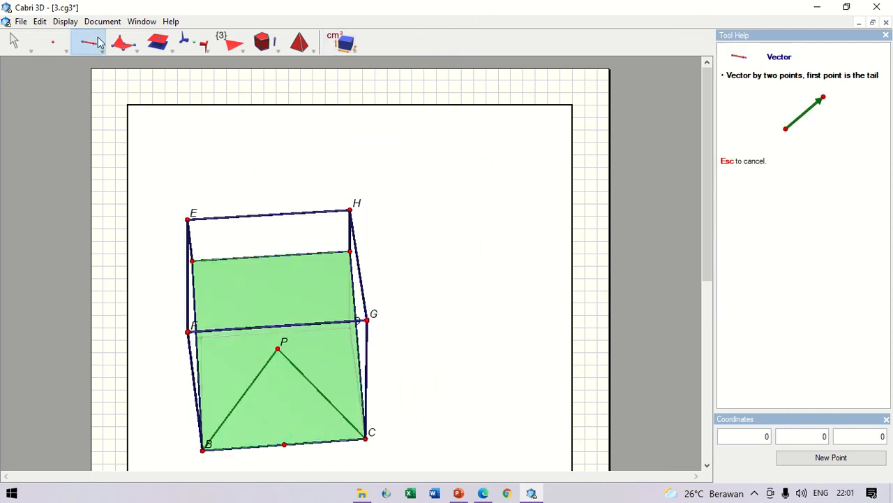
pyautogui.click(189, 332)
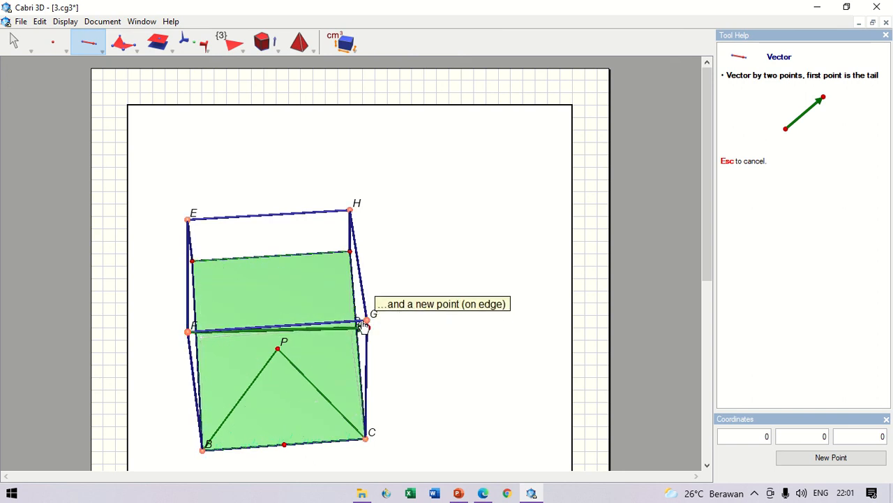
# Construct a quadrilateral polygon through E, the intersection point on edge AE, B and F.
pyautogui.click(126, 45)
pyautogui.moveTo(459, 240); pyautogui.dragTo(558, 192, button='right')
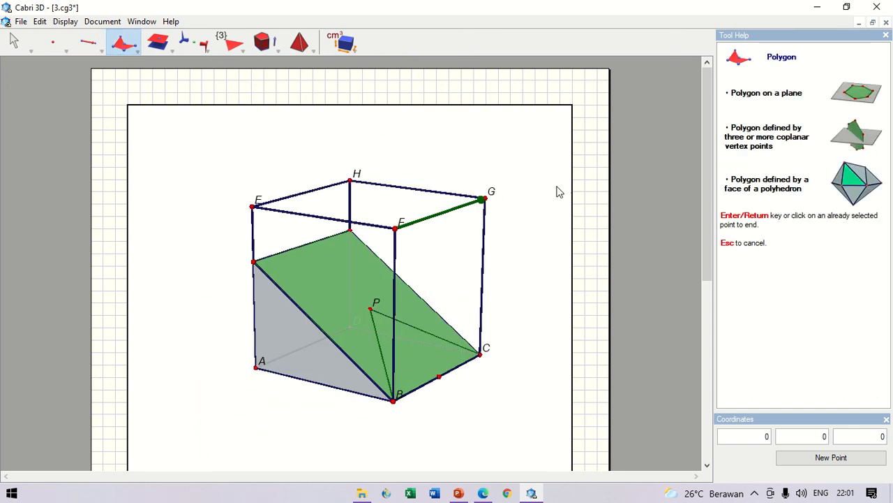
pyautogui.click(253, 206)
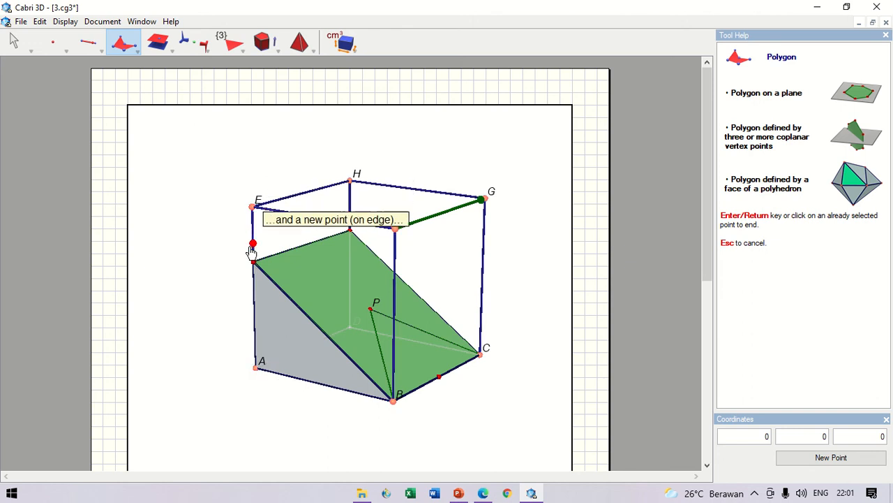
pyautogui.click(252, 260)
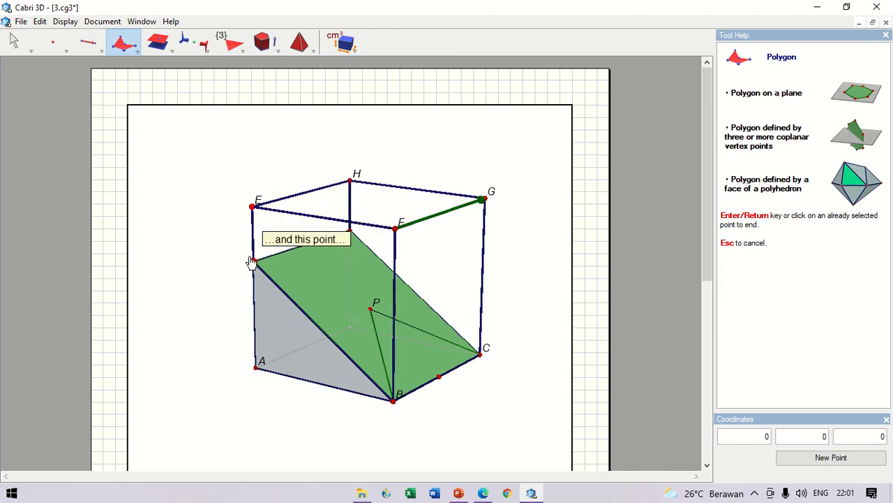
pyautogui.click(394, 402)
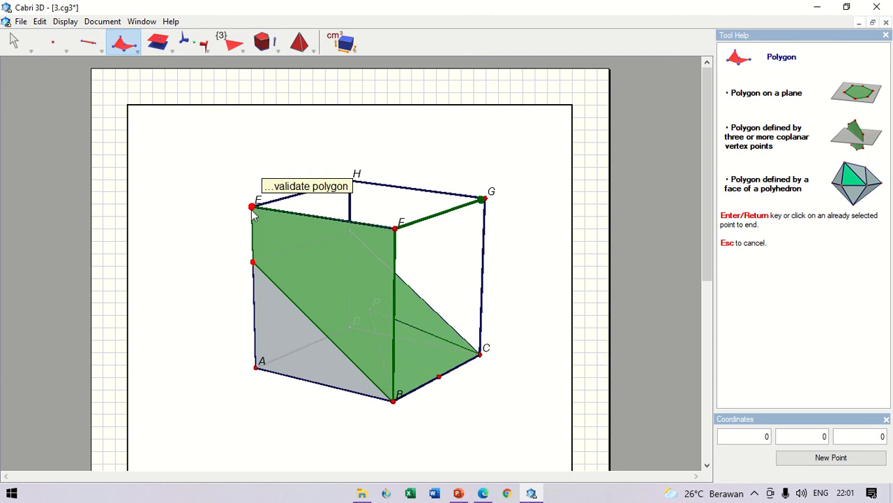
pyautogui.click(253, 209)
# Create a prism from the quadrilateral on face ABFE along the vector from F to G and measure its volume.
pyautogui.click(262, 44)
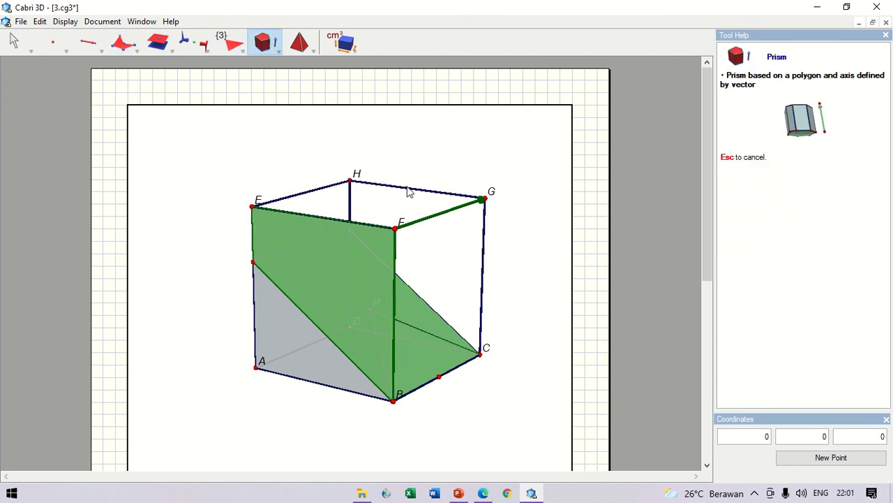
pyautogui.click(429, 216)
pyautogui.click(349, 264)
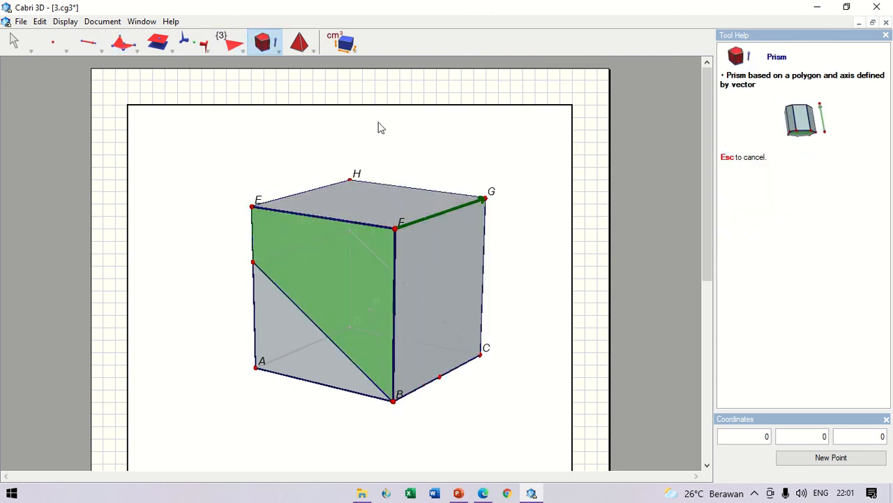
pyautogui.click(342, 44)
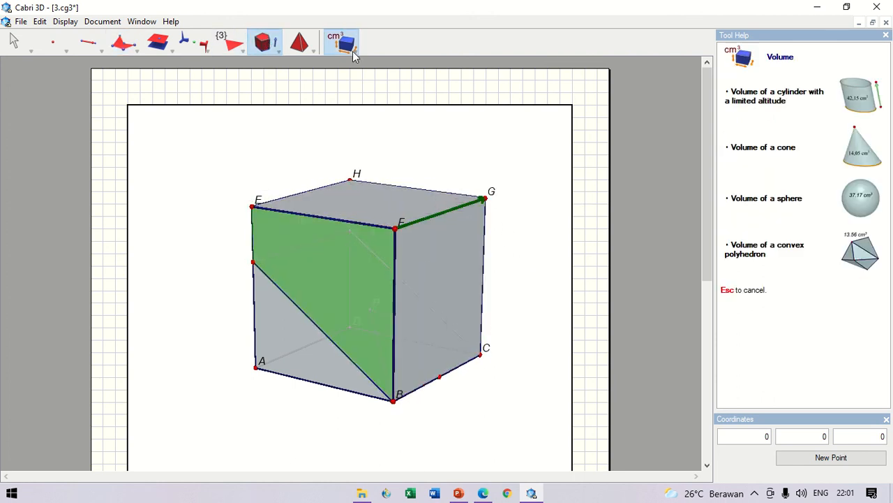
pyautogui.click(375, 203)
pyautogui.moveTo(537, 386); pyautogui.dragTo(387, 322, button='right')
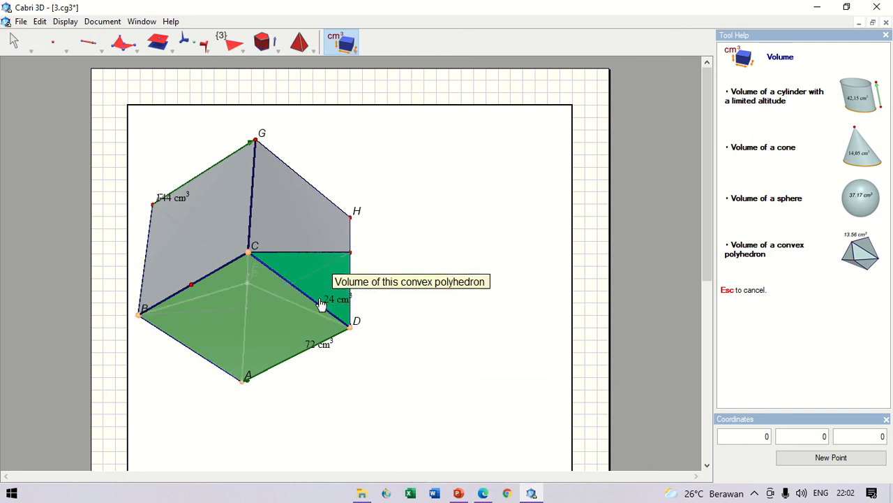
# Switch to the assignment PDF in Microsoft Edge and review the worked solution comparing the two volumes on page 4.
pyautogui.click(490, 494)
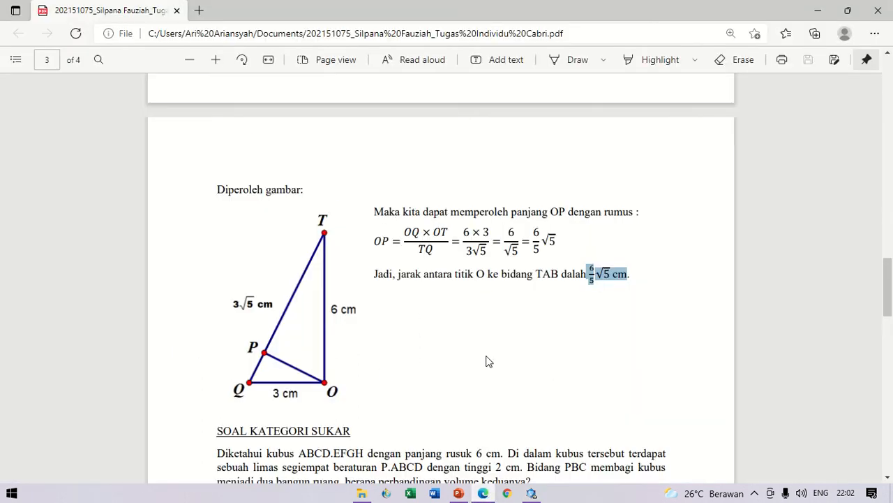
pyautogui.scroll(-6, 488, 360)
pyautogui.scroll(-10, 488, 356)
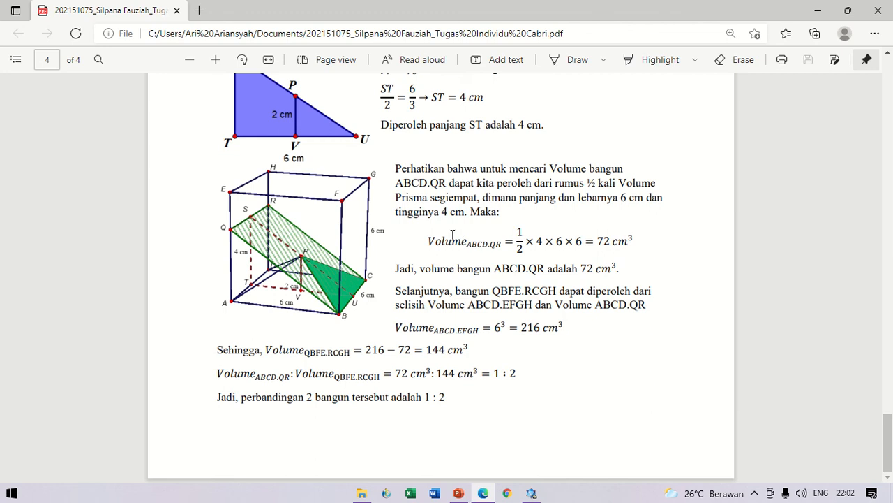
pyautogui.scroll(1, 446, 238)
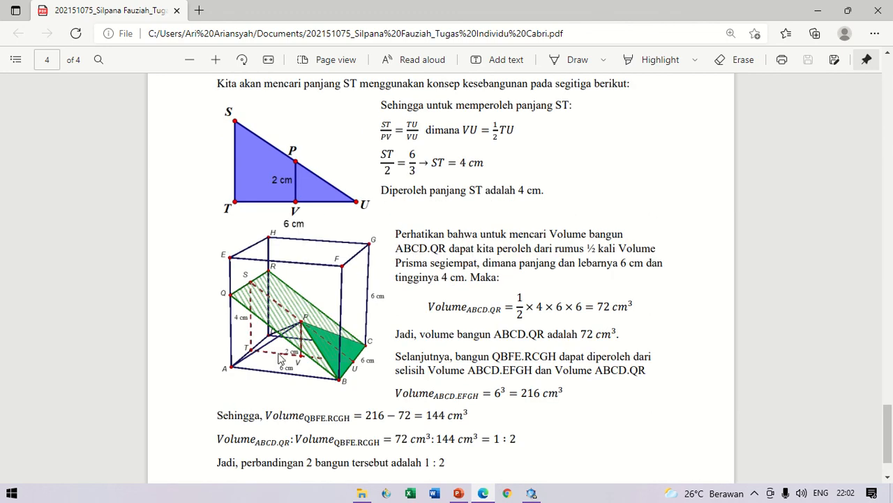